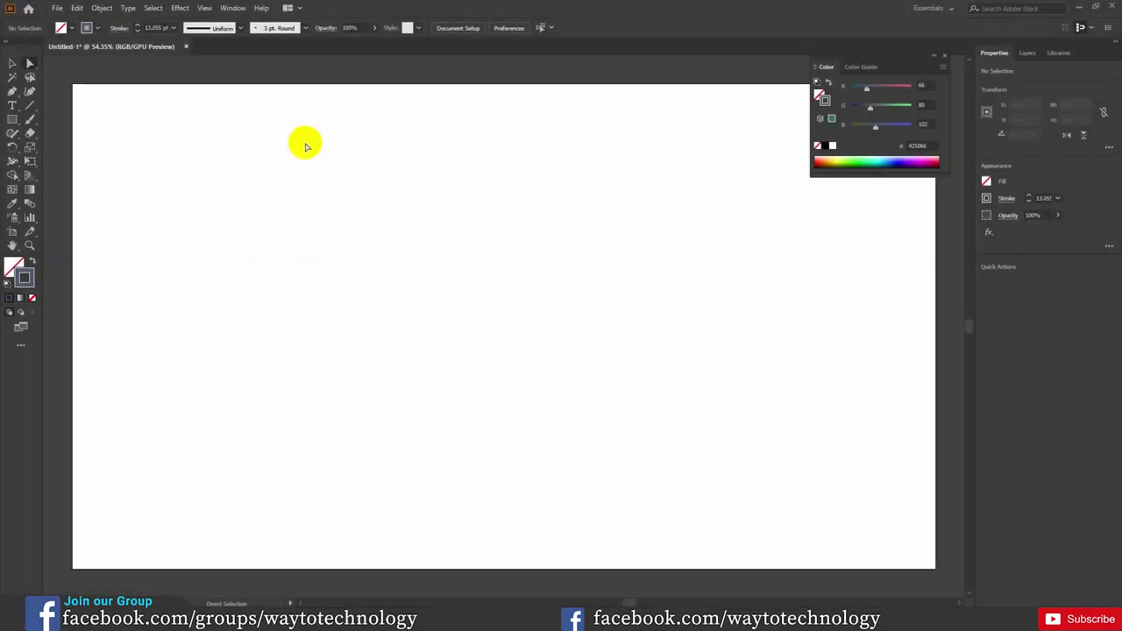
# Pick the Rectangle Tool and swap colours so fill is blue-grey with no stroke.
pyautogui.click(11, 65)
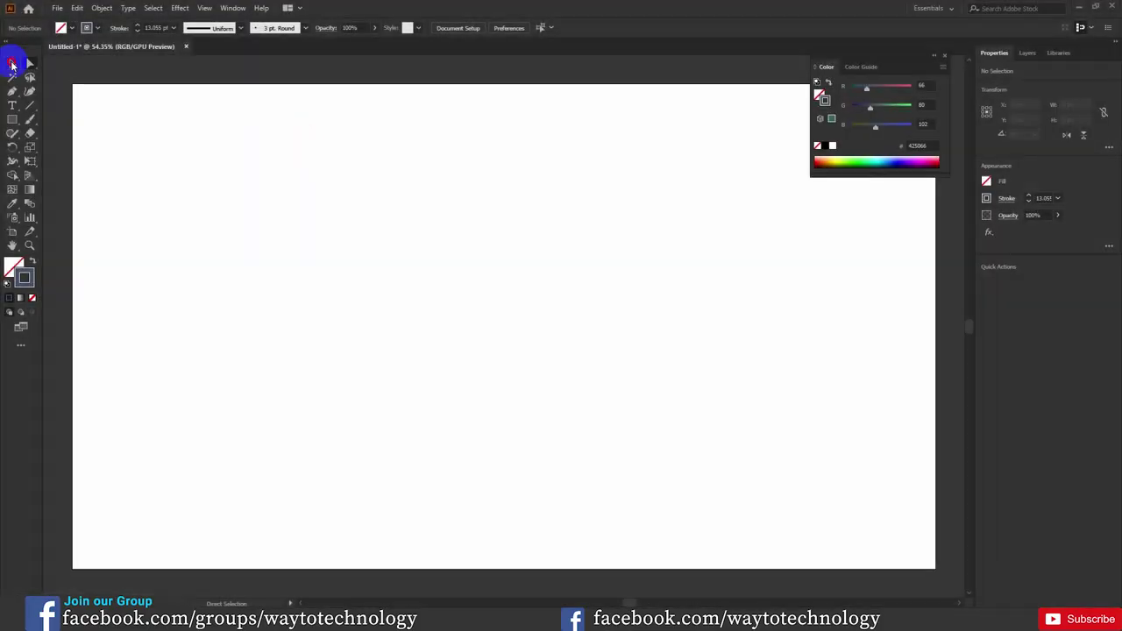
pyautogui.click(11, 65)
pyautogui.click(30, 65)
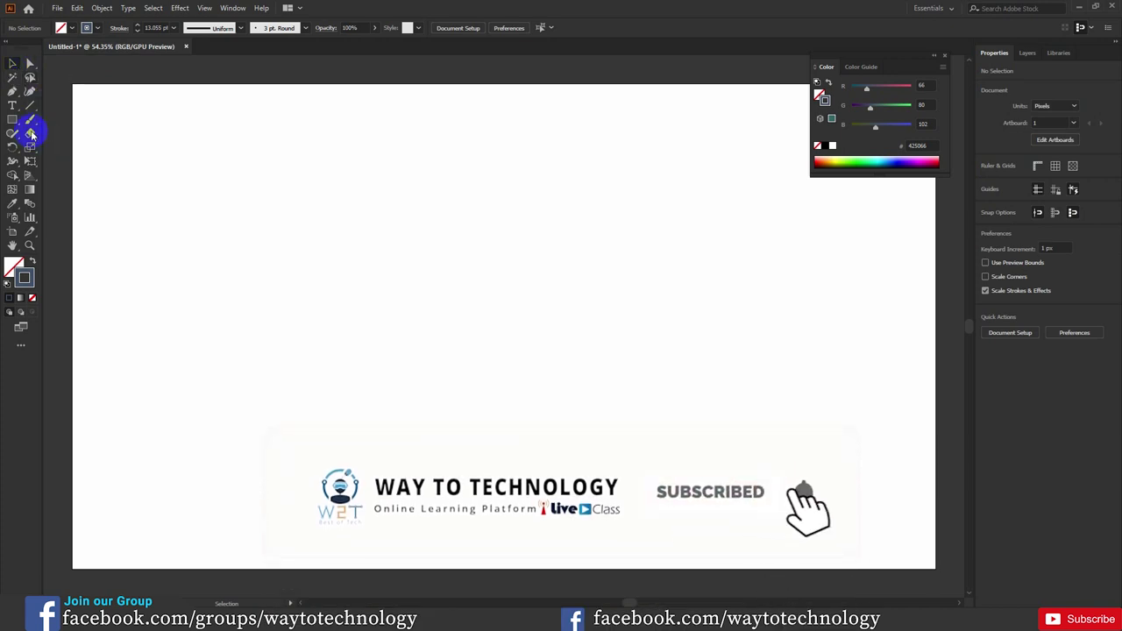
pyautogui.moveTo(12, 119); pyautogui.dragTo(53, 116)
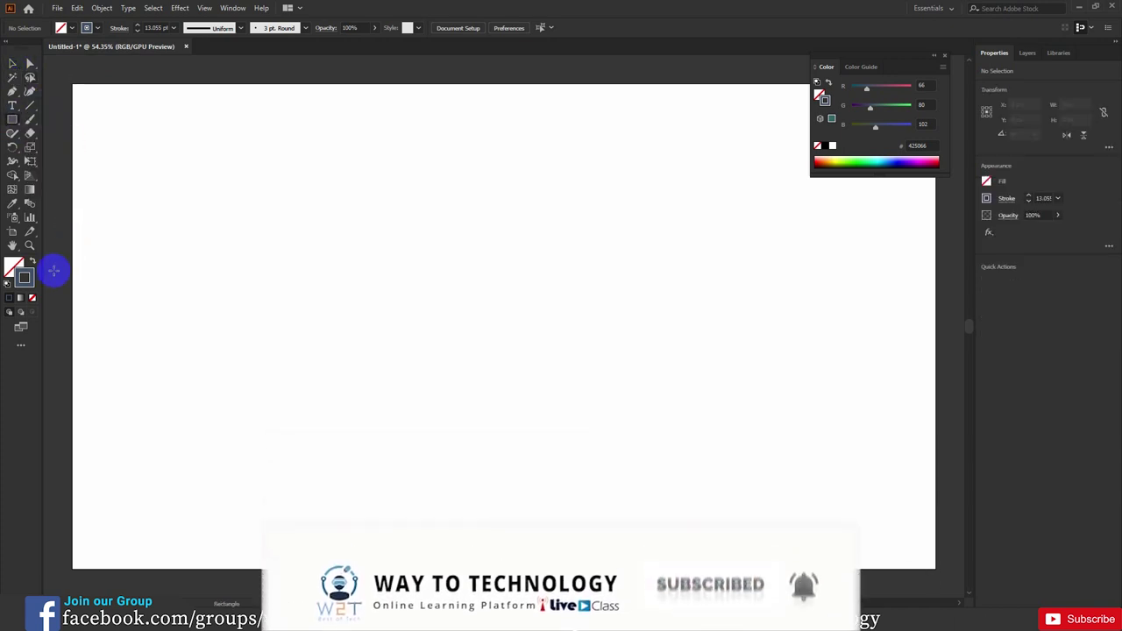
pyautogui.click(33, 261)
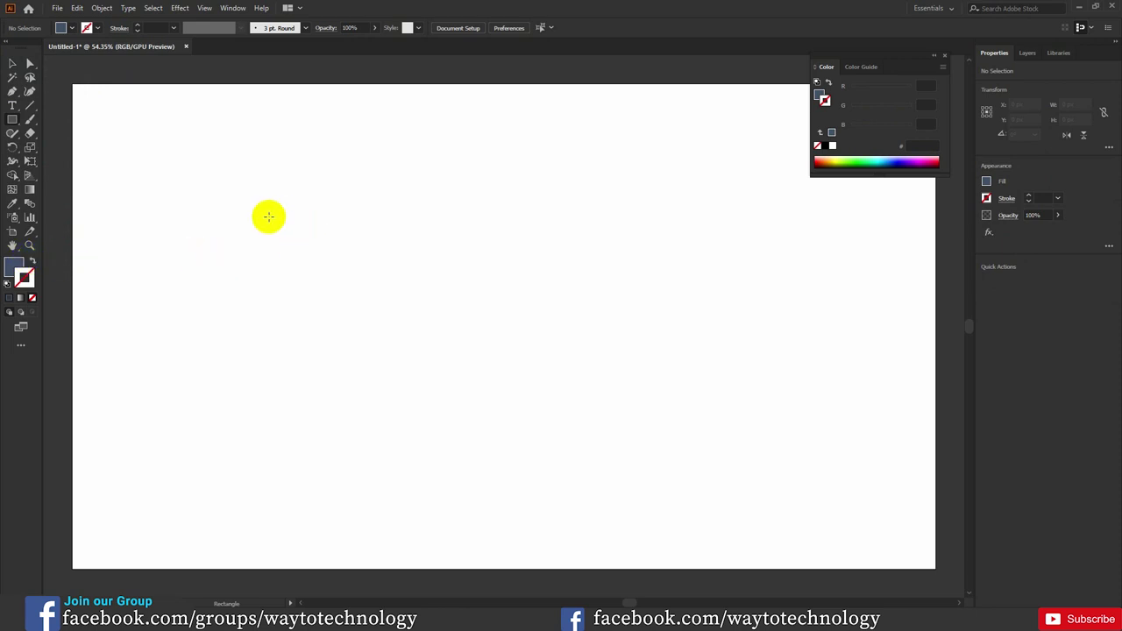
# Draw a blue-grey rectangle and resize it to 310 × 192.7 px.
pyautogui.moveTo(246, 203); pyautogui.dragTo(479, 346)
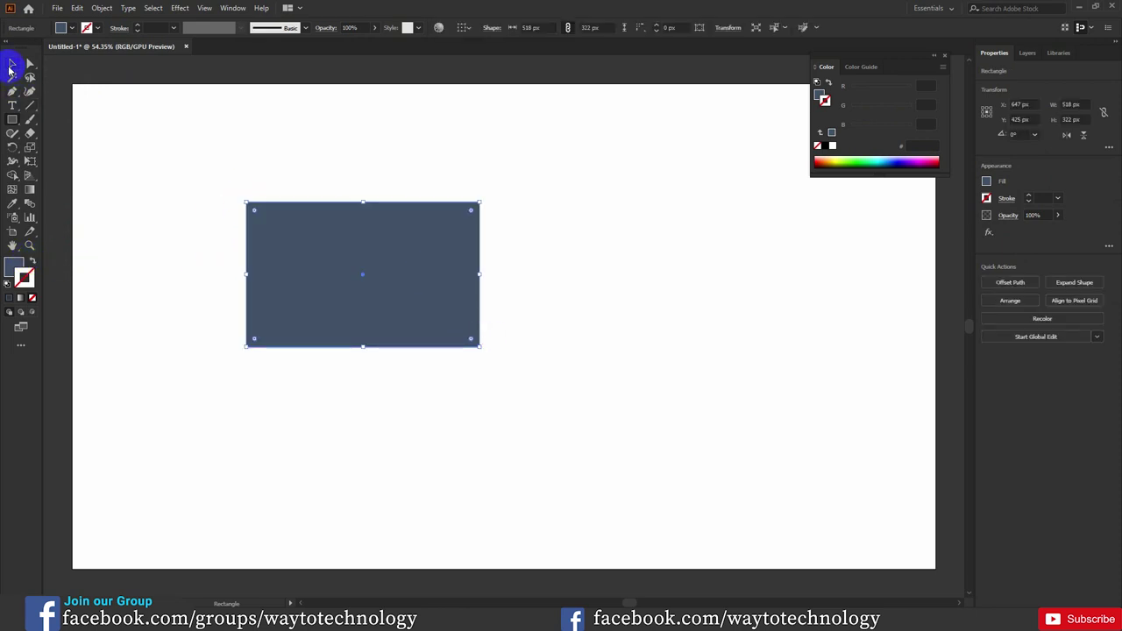
pyautogui.click(12, 64)
pyautogui.click(394, 150)
pyautogui.moveTo(387, 268)
pyautogui.mouseDown()
pyautogui.moveTo(430, 235)
pyautogui.moveTo(384, 246)
pyautogui.mouseUp()
pyautogui.click(371, 253)
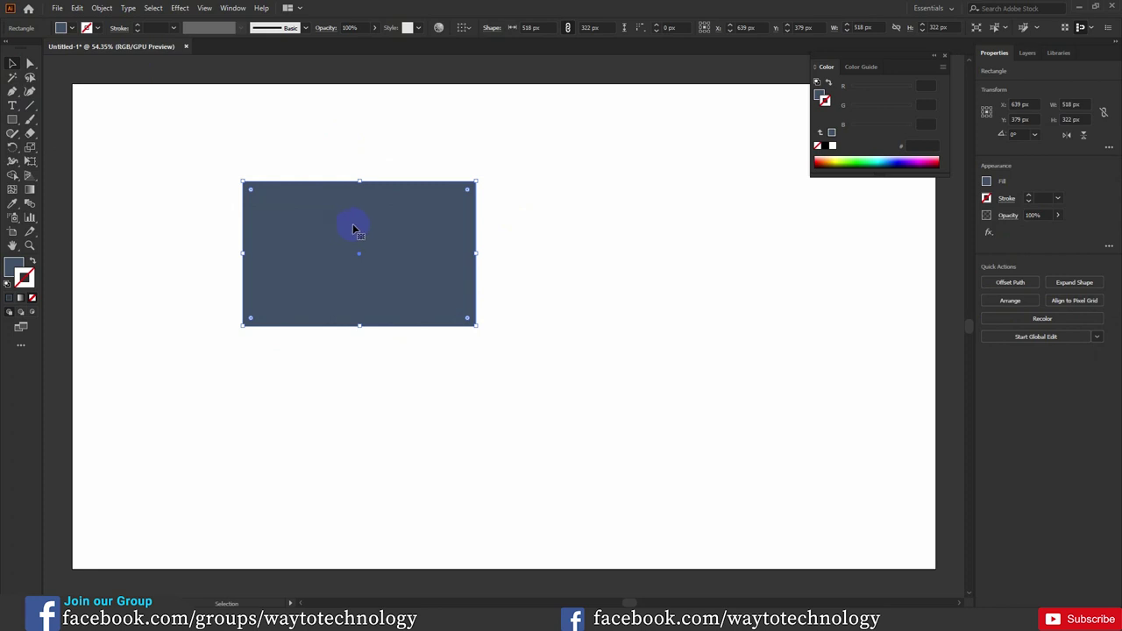
pyautogui.click(444, 223)
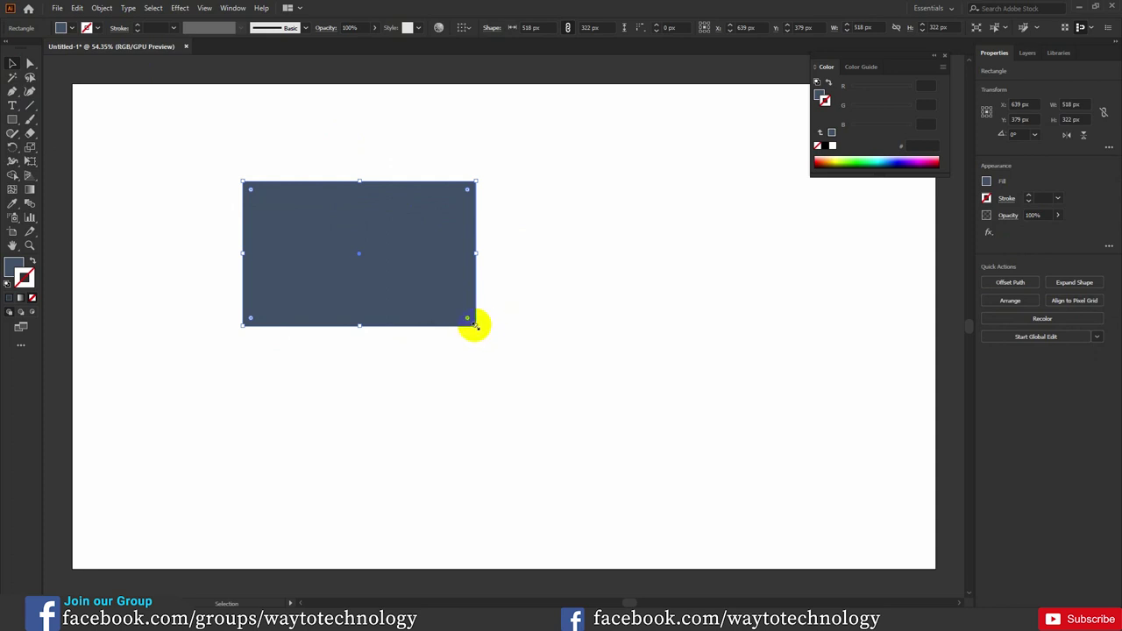
pyautogui.click(278, 227)
pyautogui.moveTo(476, 328); pyautogui.dragTo(429, 316)
# Copy the rectangle into a four-piece pinwheel and select all four rectangles.
pyautogui.moveTo(394, 259); pyautogui.dragTo(529, 286)
pyautogui.click(528, 220)
pyautogui.moveTo(200, 130); pyautogui.dragTo(545, 335)
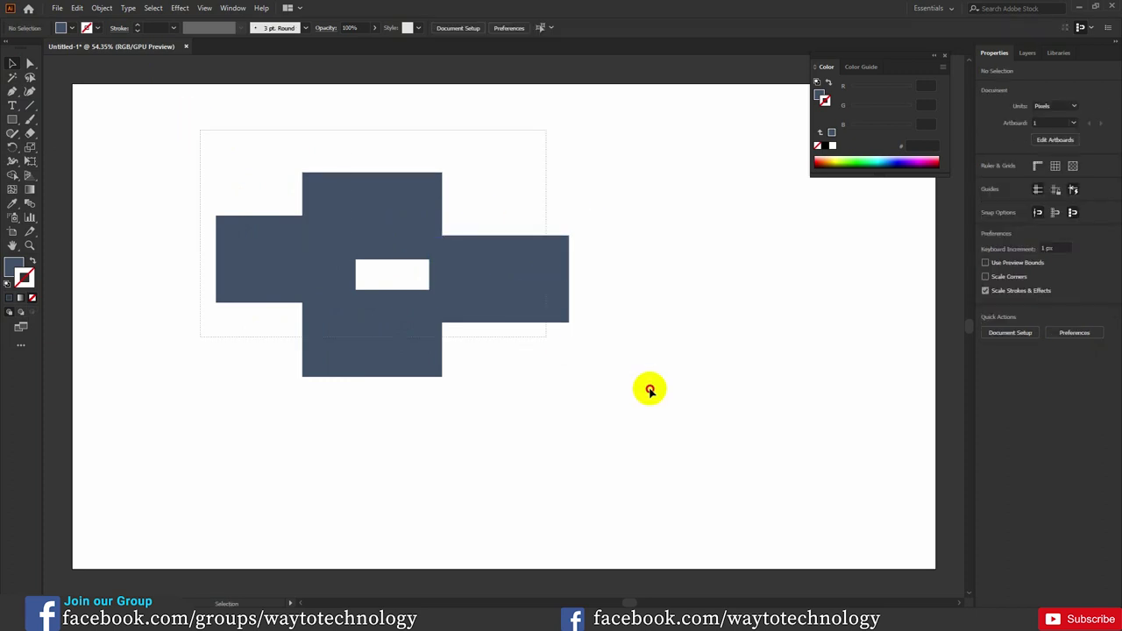
pyautogui.moveTo(650, 390); pyautogui.dragTo(570, 401)
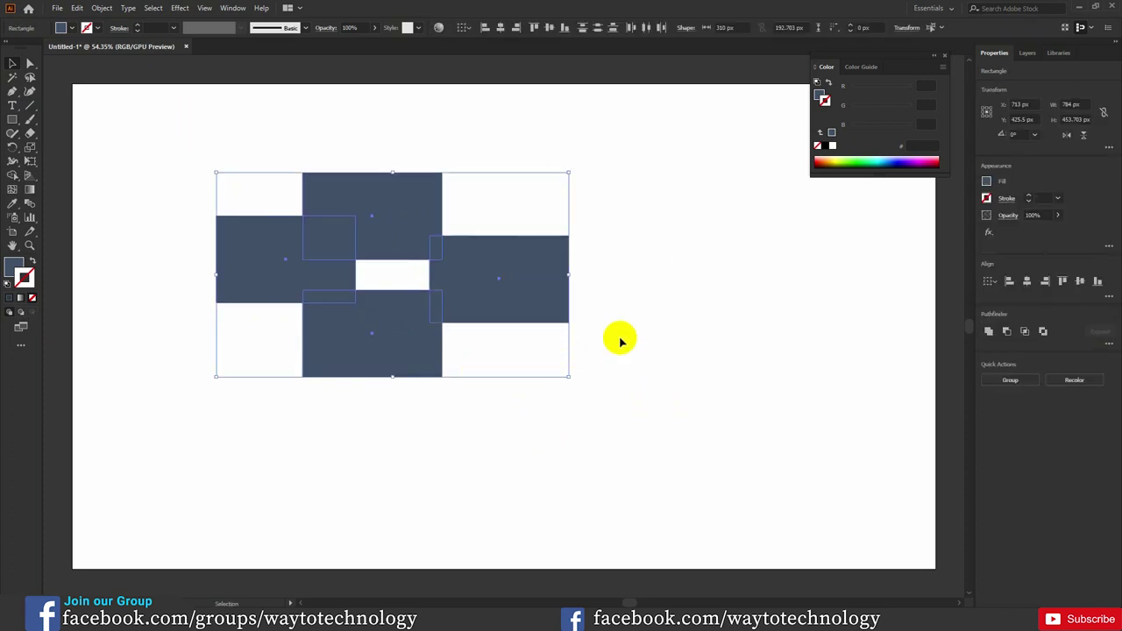
# Group the four rectangles and move the group up and left.
pyautogui.rightClick(384, 221)
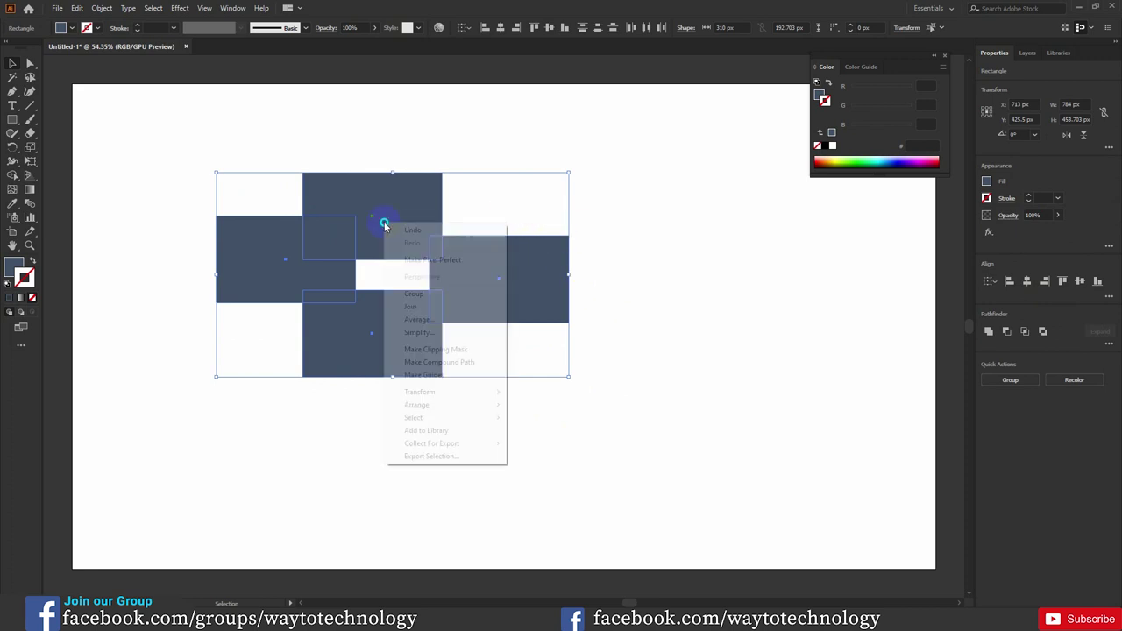
pyautogui.click(439, 297)
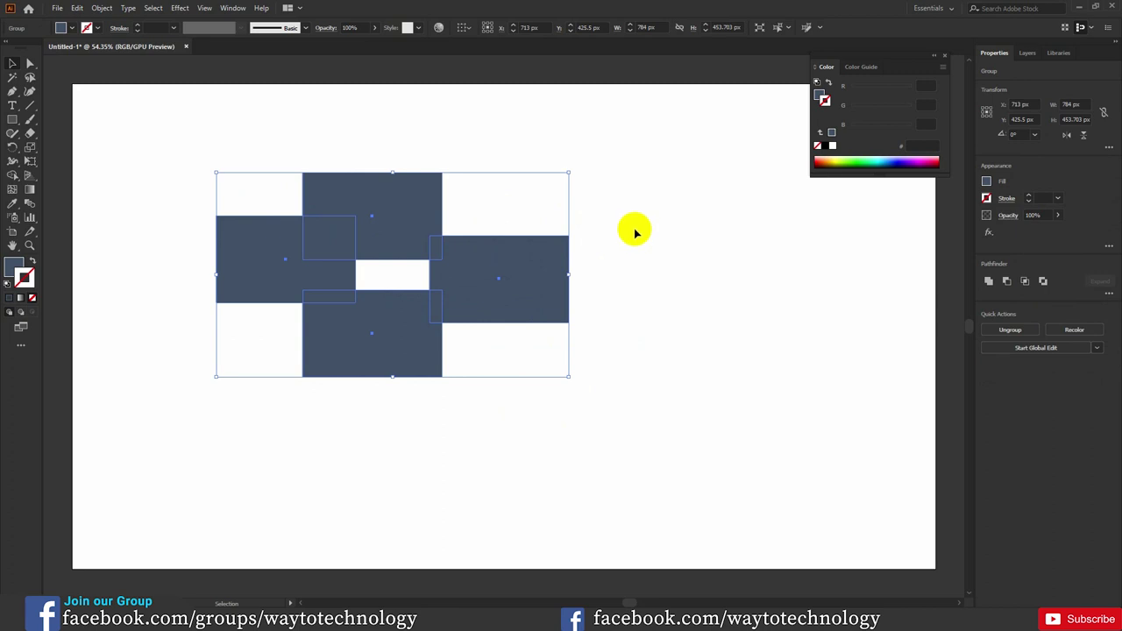
pyautogui.click(533, 210)
pyautogui.moveTo(416, 202); pyautogui.dragTo(403, 233)
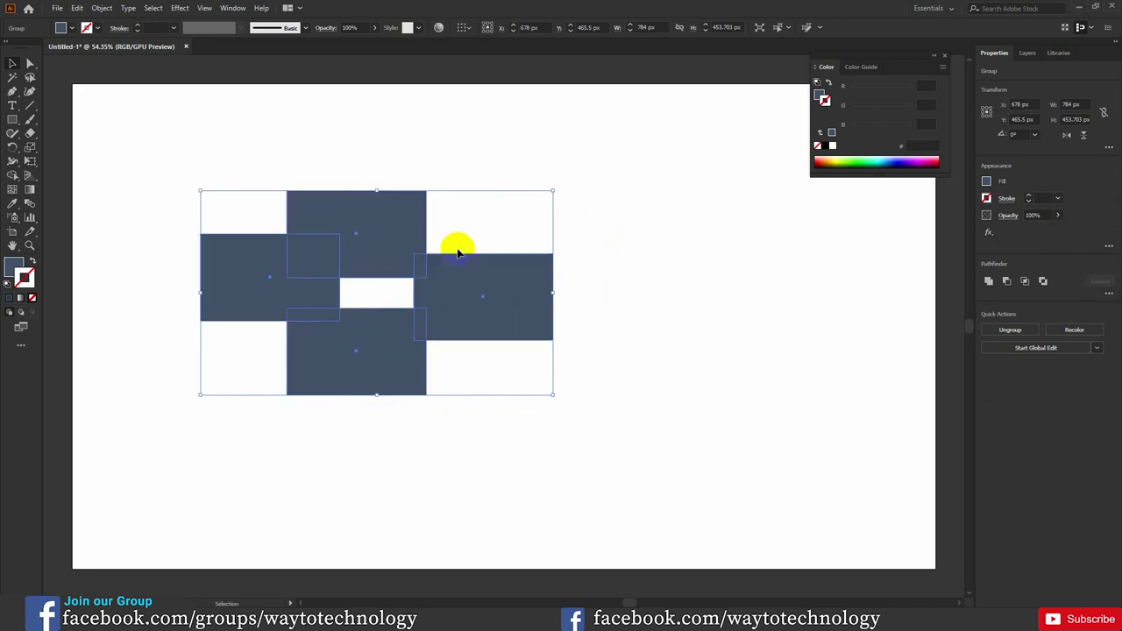
# Spread the individual rectangles apart inside the group using Direct Selection.
pyautogui.moveTo(30, 63); pyautogui.dragTo(79, 70)
pyautogui.click(363, 183)
pyautogui.click(366, 206)
pyautogui.moveTo(469, 287); pyautogui.dragTo(577, 235)
pyautogui.moveTo(401, 355); pyautogui.dragTo(439, 471)
pyautogui.moveTo(281, 316); pyautogui.dragTo(237, 400)
pyautogui.moveTo(327, 228); pyautogui.dragTo(287, 185)
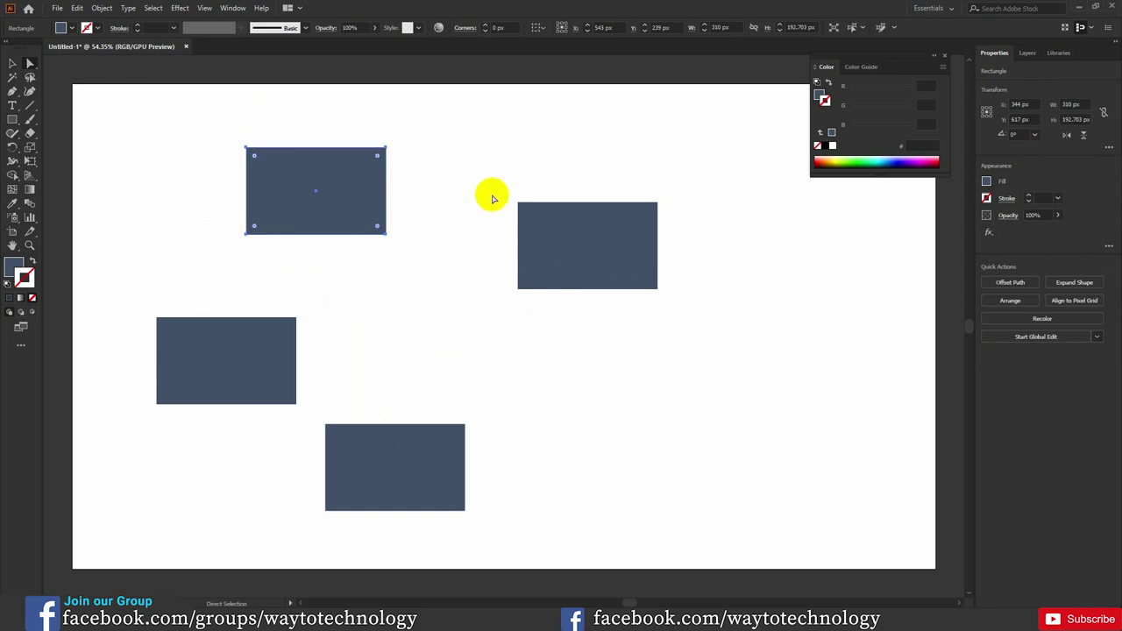
pyautogui.moveTo(361, 179); pyautogui.dragTo(420, 230)
pyautogui.moveTo(577, 251); pyautogui.dragTo(563, 333)
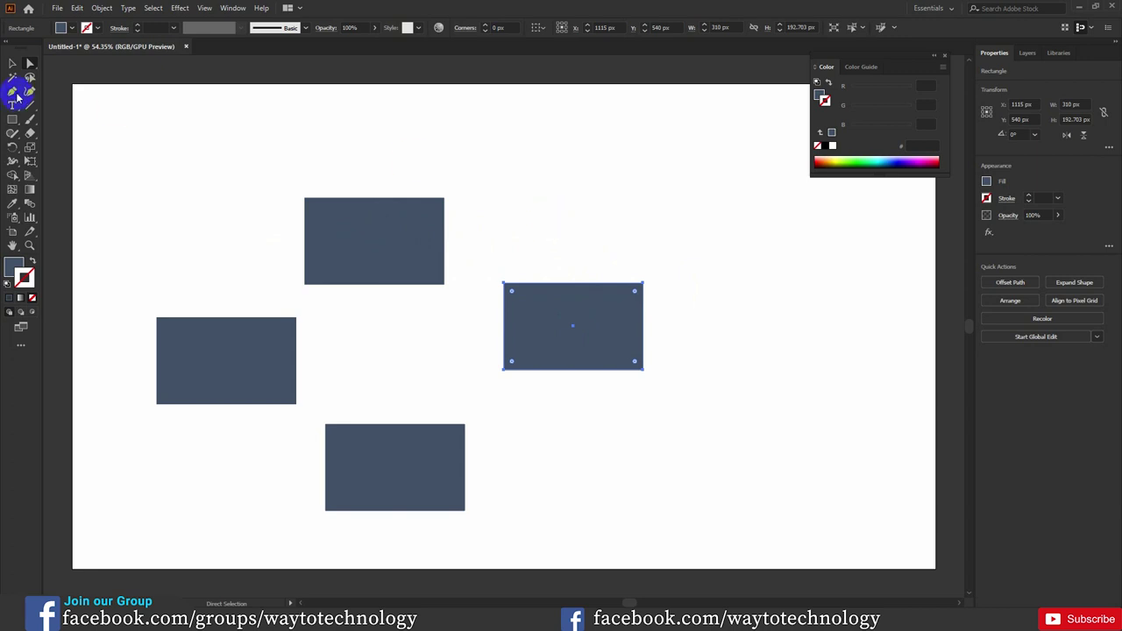
# Reposition the 1081 × 695.703 px group, then delete all four rectangles.
pyautogui.click(12, 63)
pyautogui.moveTo(384, 230); pyautogui.dragTo(438, 191)
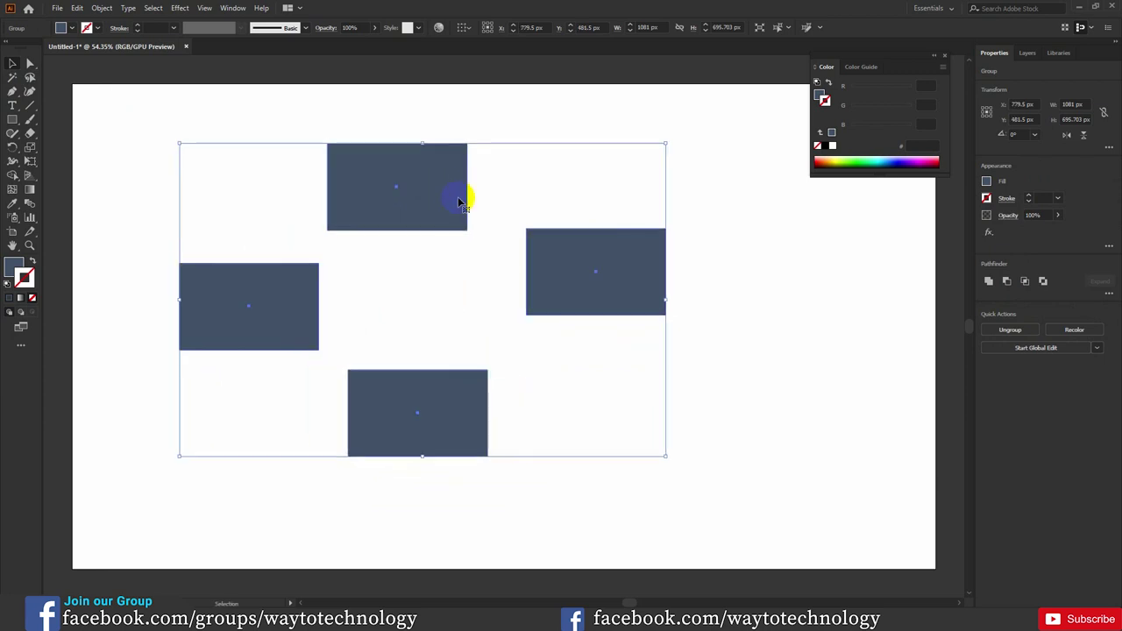
pyautogui.click(30, 65)
pyautogui.moveTo(33, 66)
pyautogui.mouseDown()
pyautogui.moveTo(83, 70)
pyautogui.moveTo(83, 87)
pyautogui.moveTo(12, 68)
pyautogui.mouseUp()
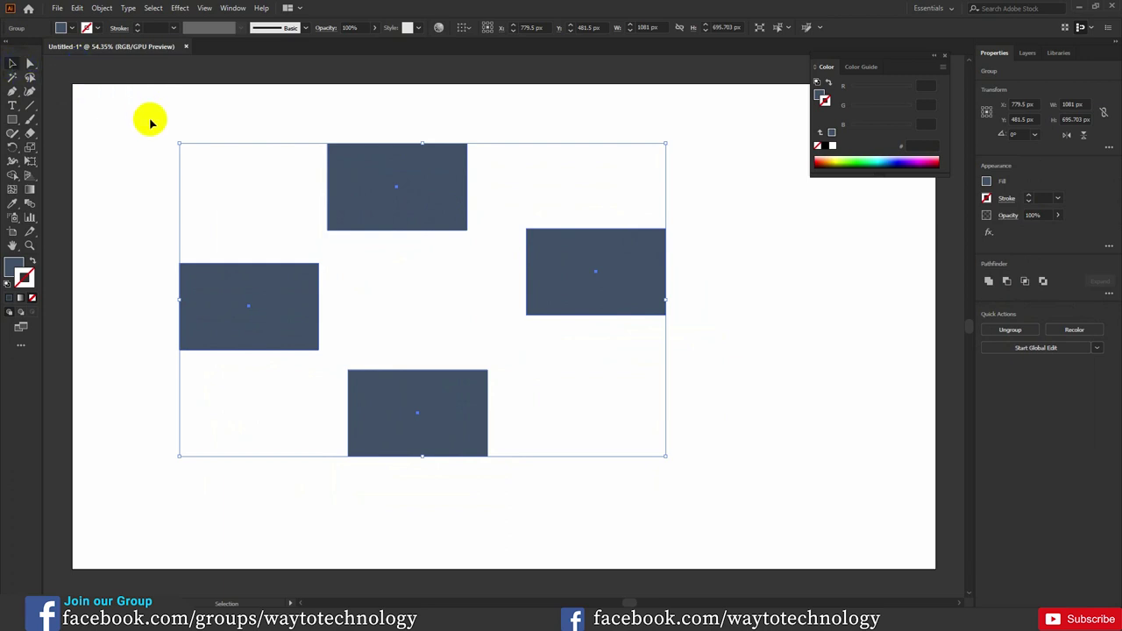
pyautogui.click(370, 251)
pyautogui.press('Delete')
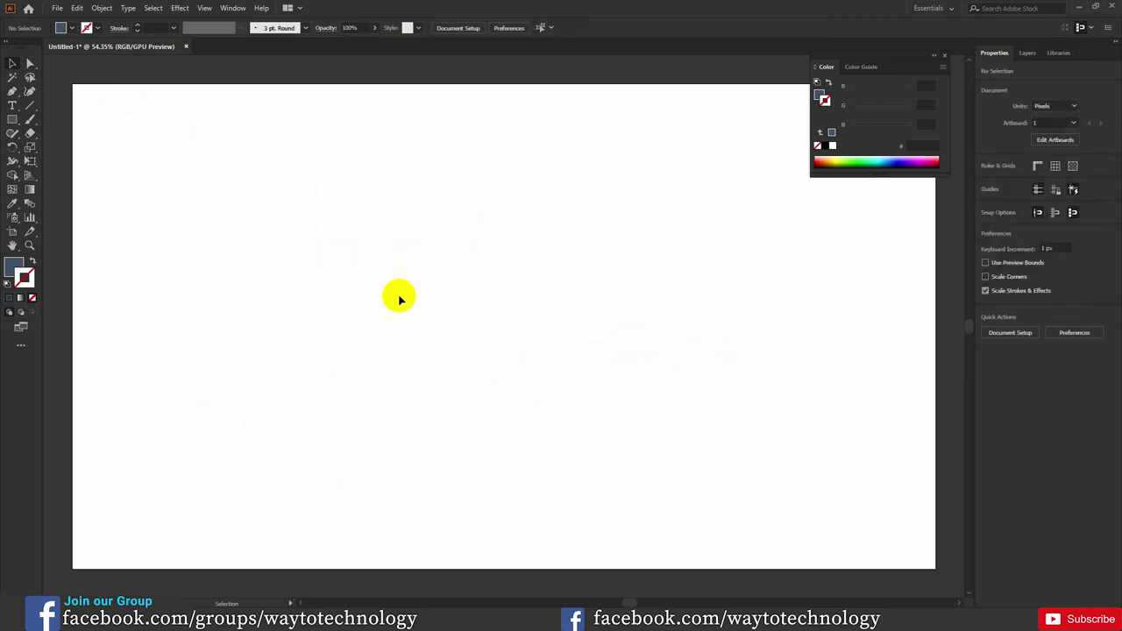
# Draw an unfilled blue-grey frame with a 27 pt stroke and move it up-left.
pyautogui.click(33, 261)
pyautogui.click(12, 120)
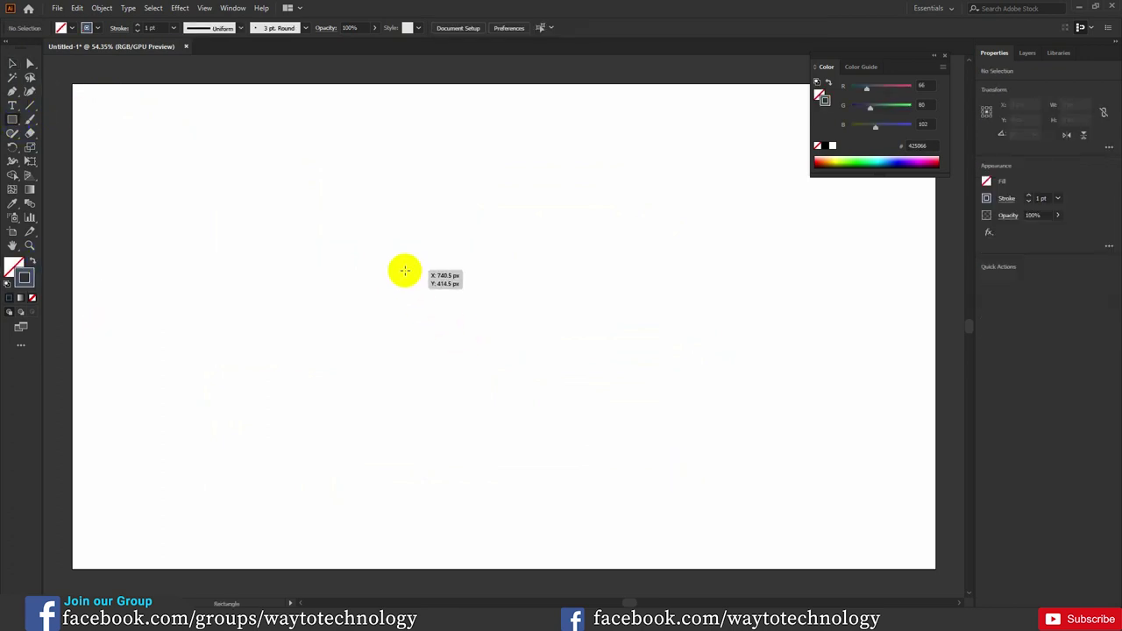
pyautogui.moveTo(342, 228); pyautogui.dragTo(635, 412)
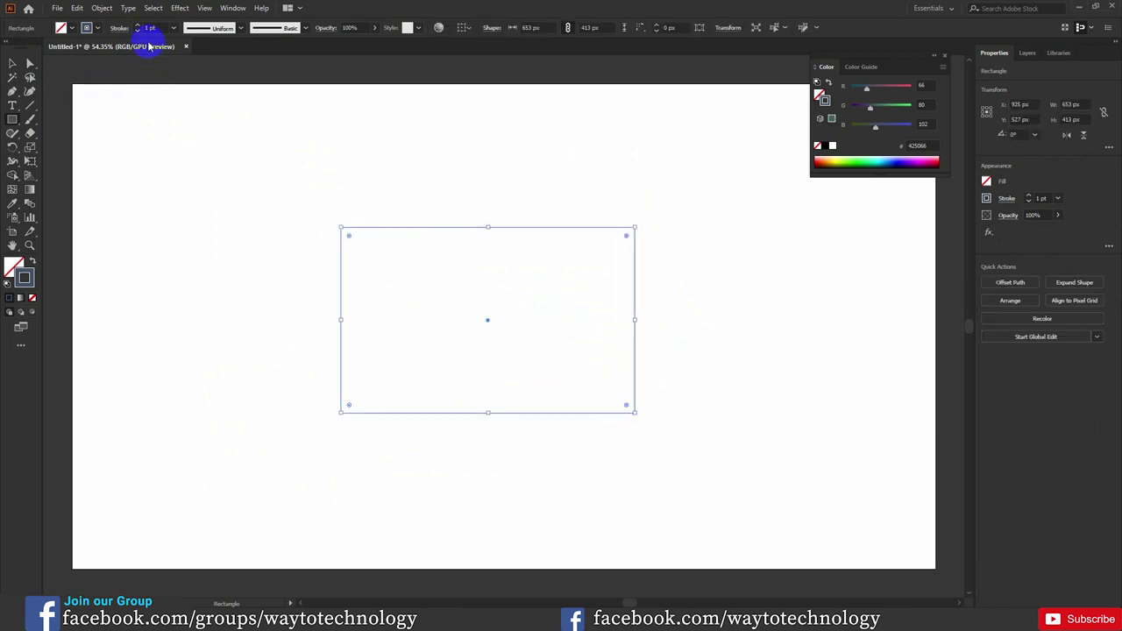
pyautogui.click(139, 26)
pyautogui.moveTo(141, 27); pyautogui.dragTo(142, 27)
pyautogui.click(12, 63)
pyautogui.moveTo(499, 229); pyautogui.dragTo(417, 172)
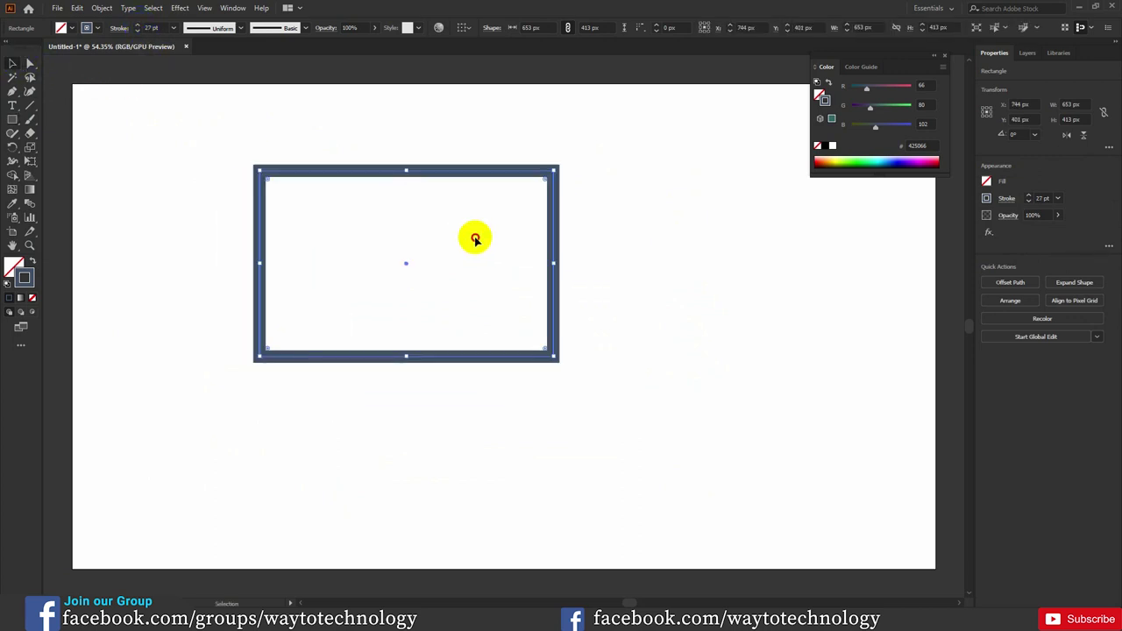
pyautogui.click(93, 163)
# Draw a filled 594 × 350 px rectangle inside, leaving a thin white border.
pyautogui.moveTo(14, 123); pyautogui.dragTo(51, 117)
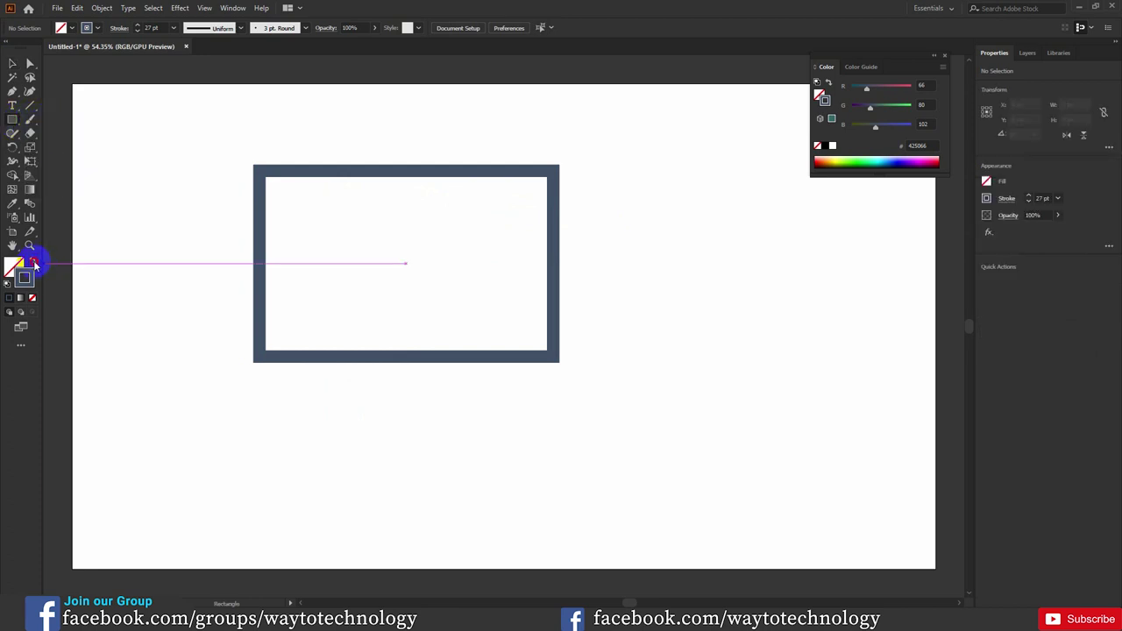
pyautogui.click(32, 261)
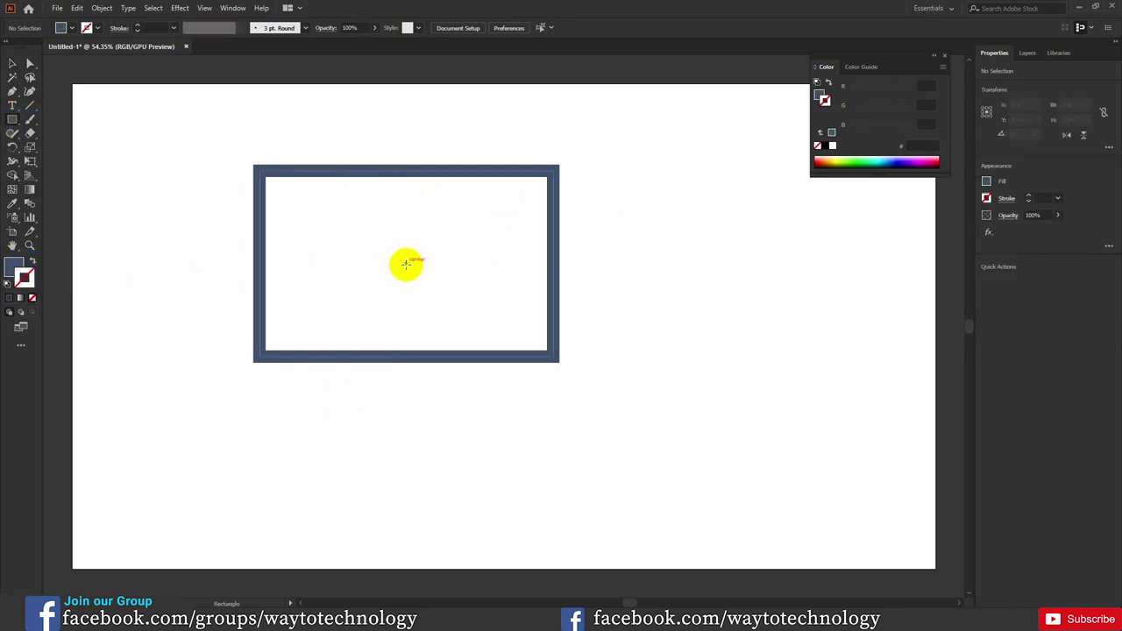
pyautogui.moveTo(406, 262); pyautogui.dragTo(536, 336)
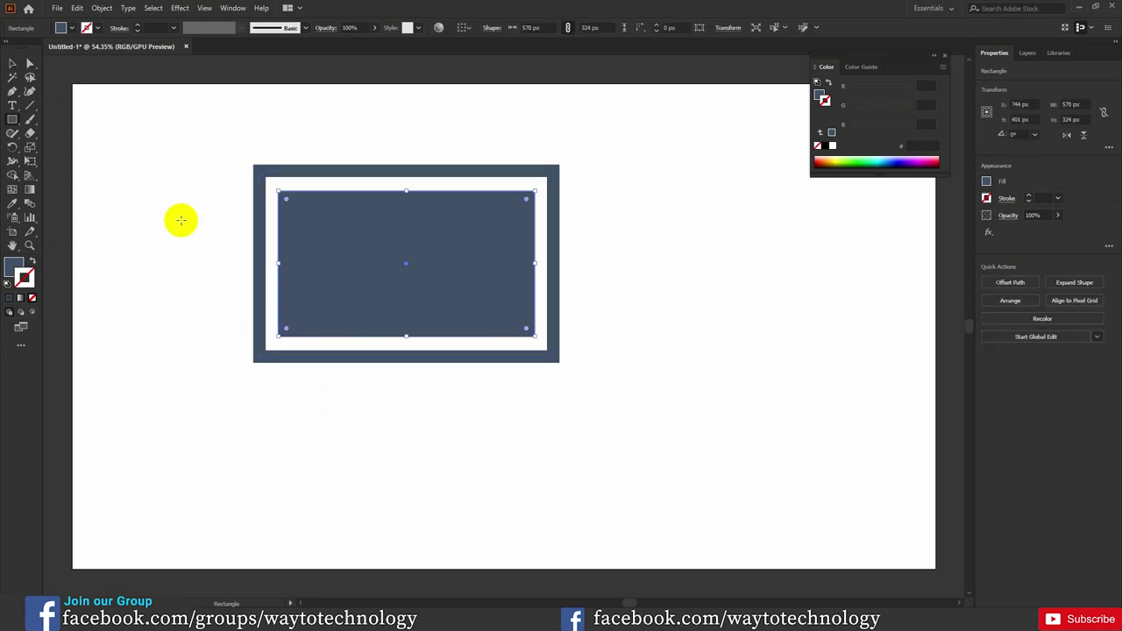
pyautogui.click(12, 64)
pyautogui.click(451, 287)
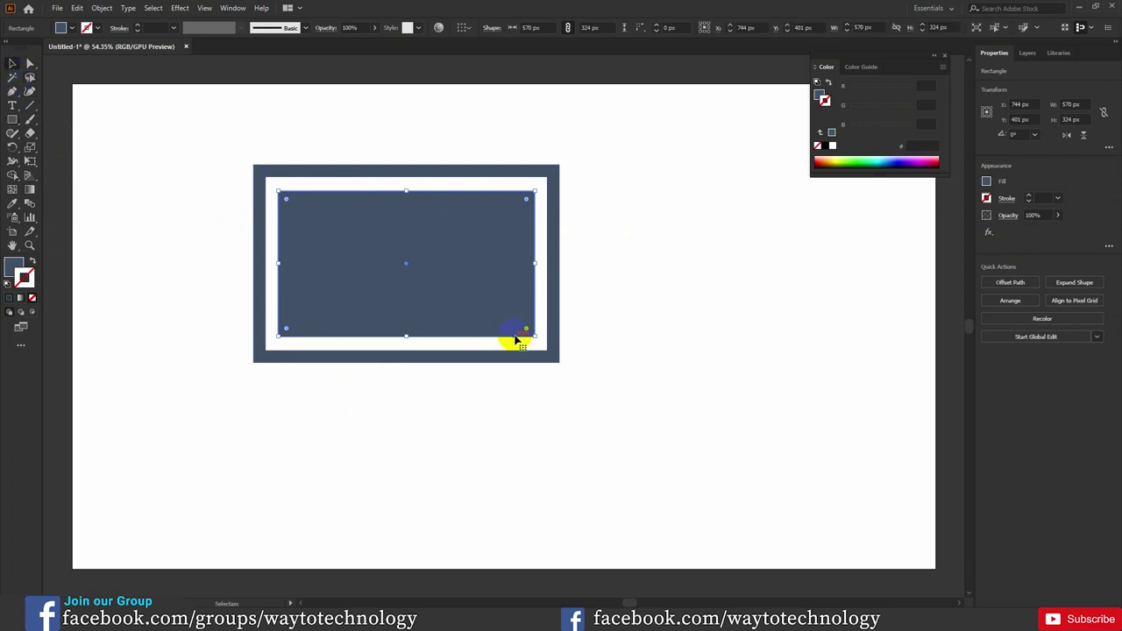
pyautogui.moveTo(532, 339); pyautogui.dragTo(541, 343)
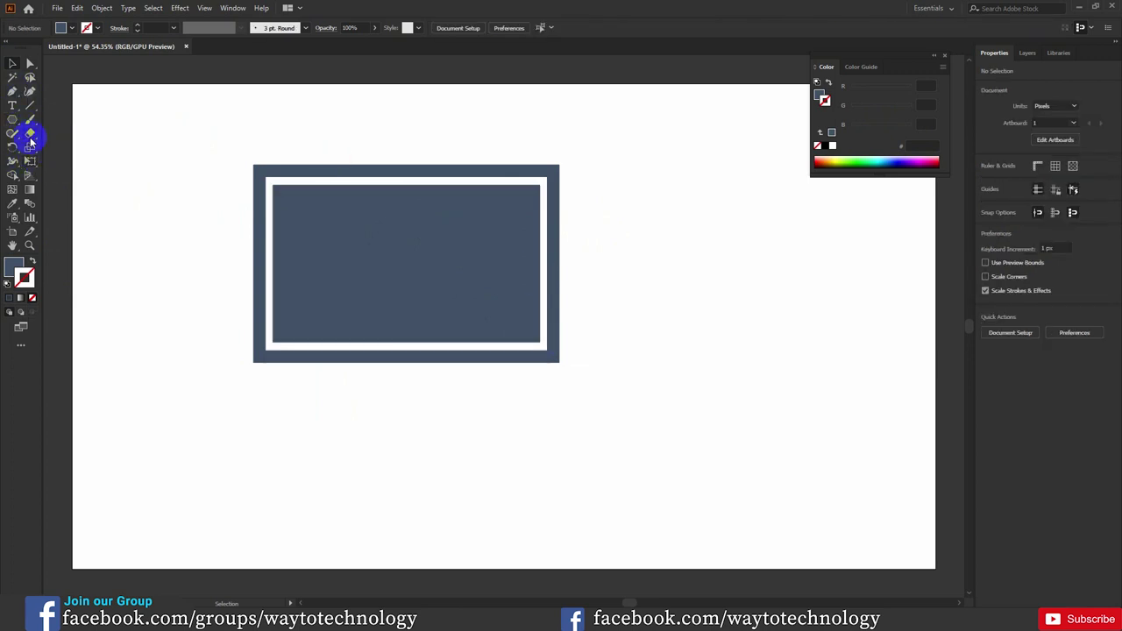
# Draw a three-sided polygon to the right of the frame.
pyautogui.moveTo(11, 122); pyautogui.dragTo(57, 165)
pyautogui.moveTo(705, 266); pyautogui.dragTo(781, 319)
pyautogui.press('Down')
pyautogui.press('Down')
pyautogui.press('Down')
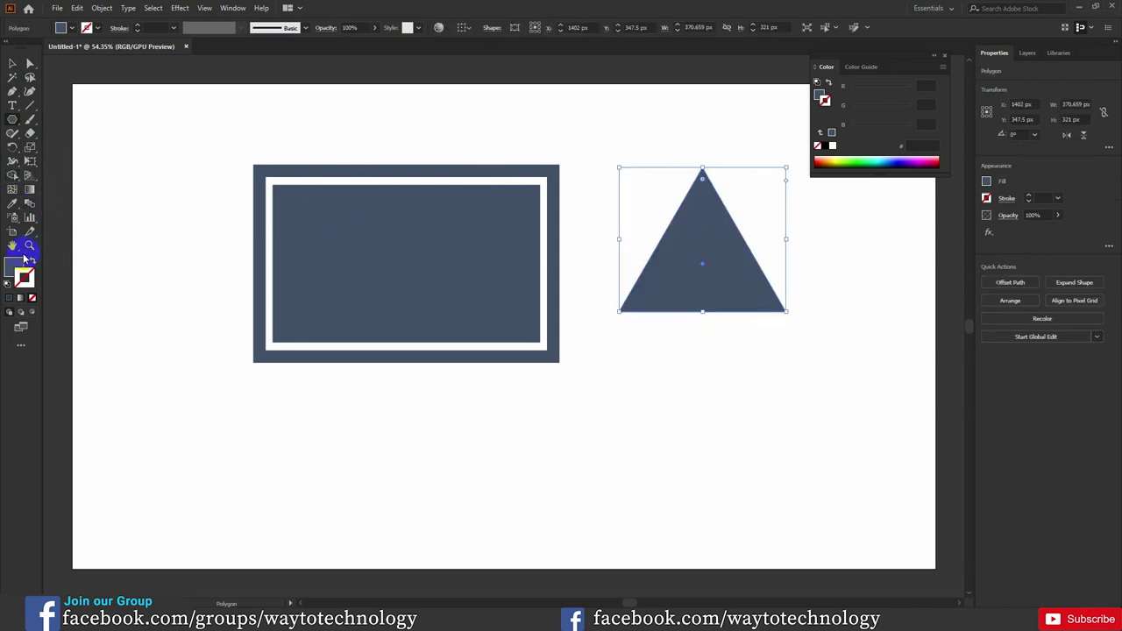
# Fill the triangle bright green and fit it into the frame at 370.659 × 239 px.
pyautogui.click(17, 263)
pyautogui.doubleClick(14, 263)
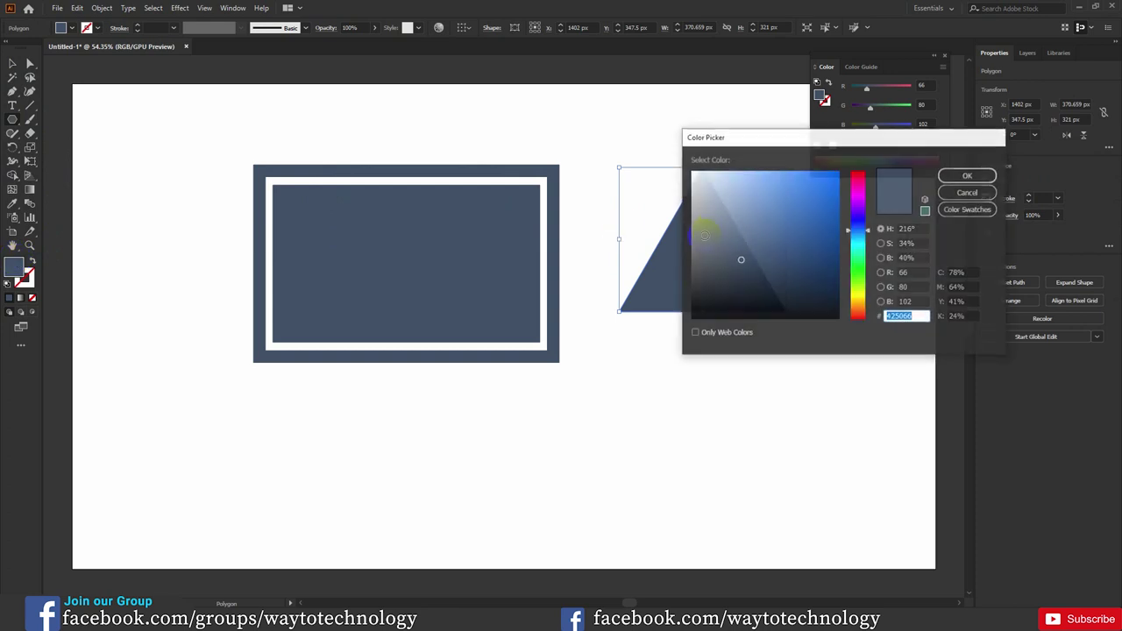
pyautogui.moveTo(858, 225); pyautogui.dragTo(862, 270)
pyautogui.moveTo(790, 246); pyautogui.dragTo(761, 236)
pyautogui.click(968, 178)
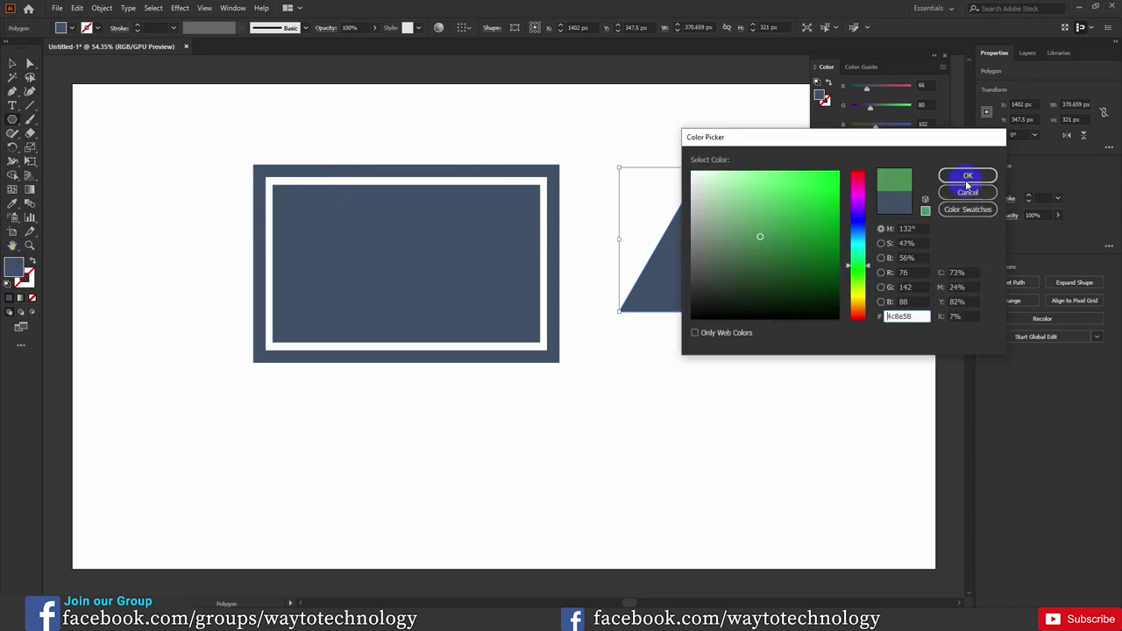
pyautogui.doubleClick(21, 265)
pyautogui.moveTo(777, 243); pyautogui.dragTo(794, 238)
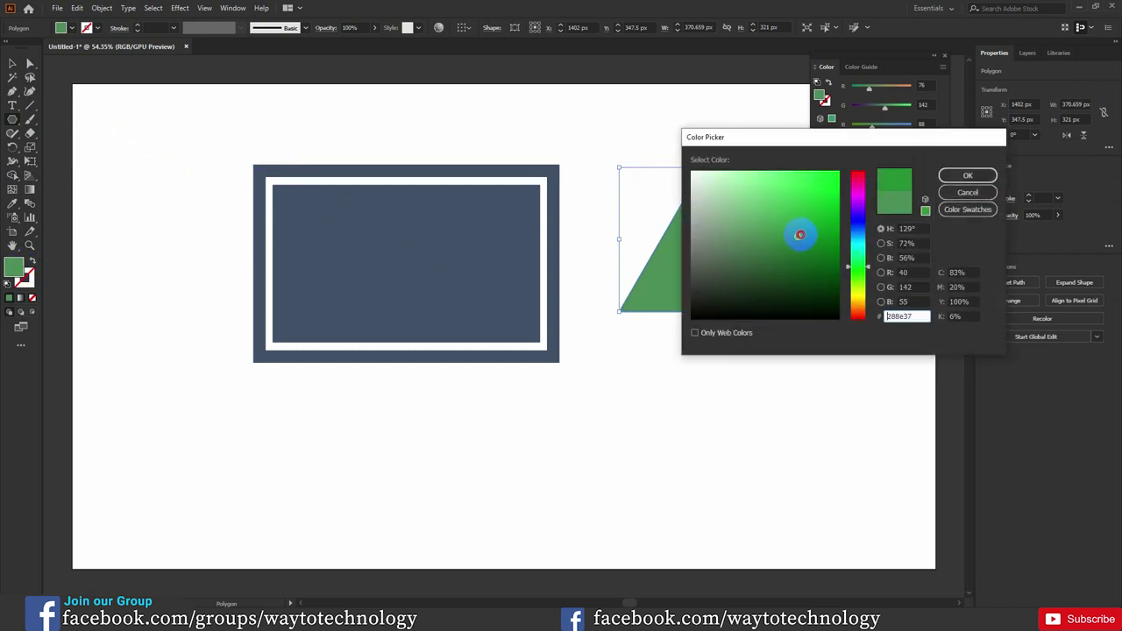
pyautogui.click(965, 176)
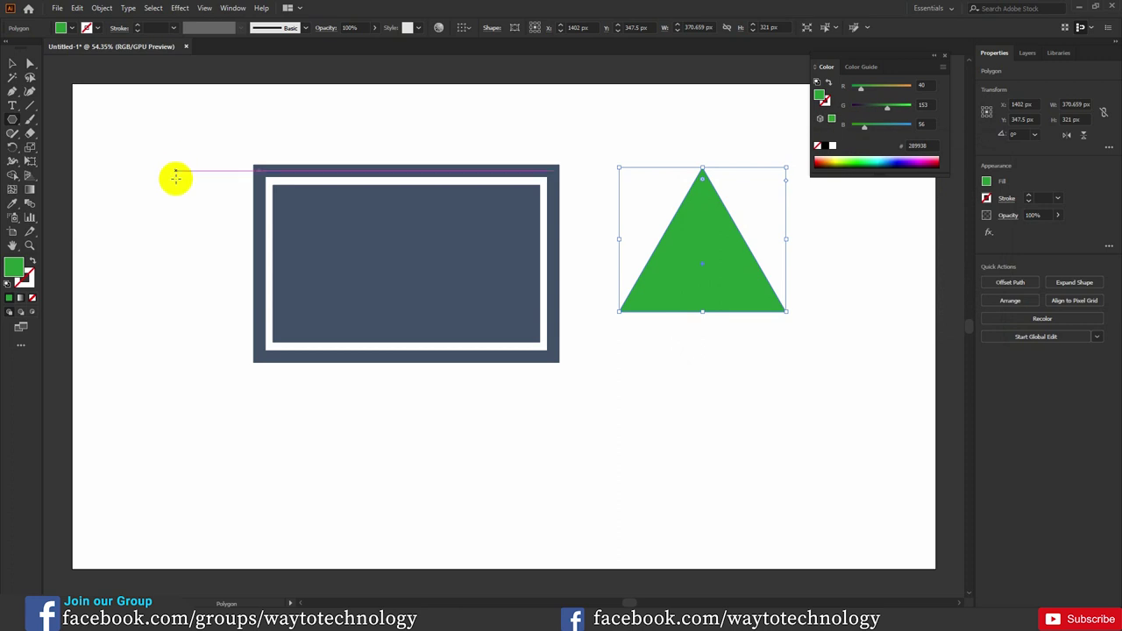
pyautogui.moveTo(728, 257); pyautogui.dragTo(404, 292)
pyautogui.moveTo(378, 200); pyautogui.dragTo(377, 235)
# Recolour the triangle to the softer green #55a05e.
pyautogui.click(399, 297)
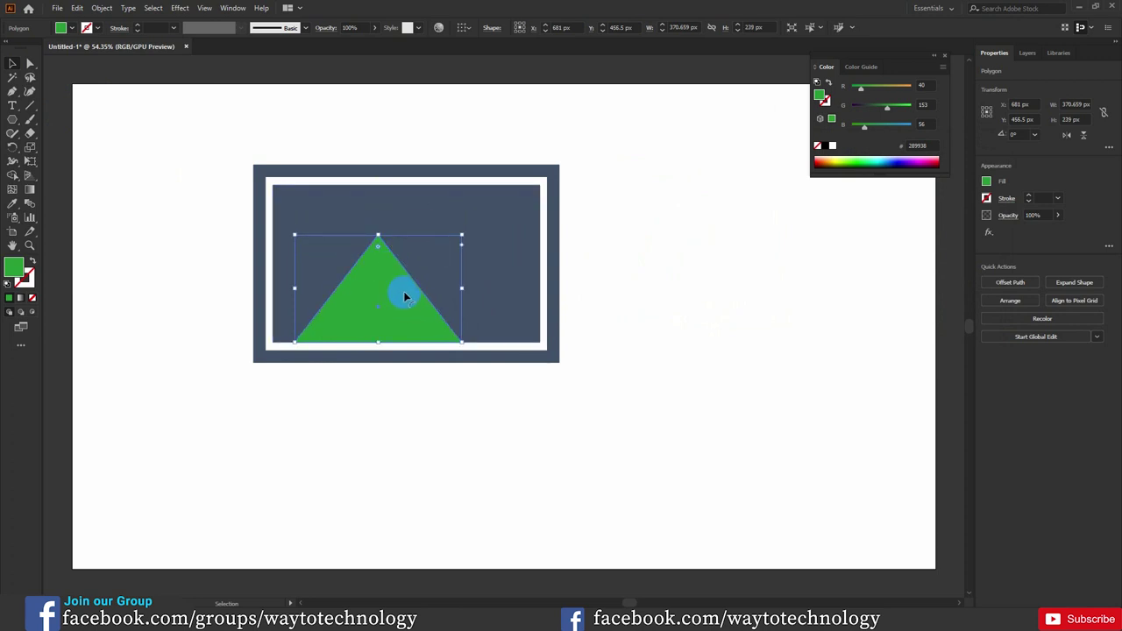
pyautogui.doubleClick(16, 269)
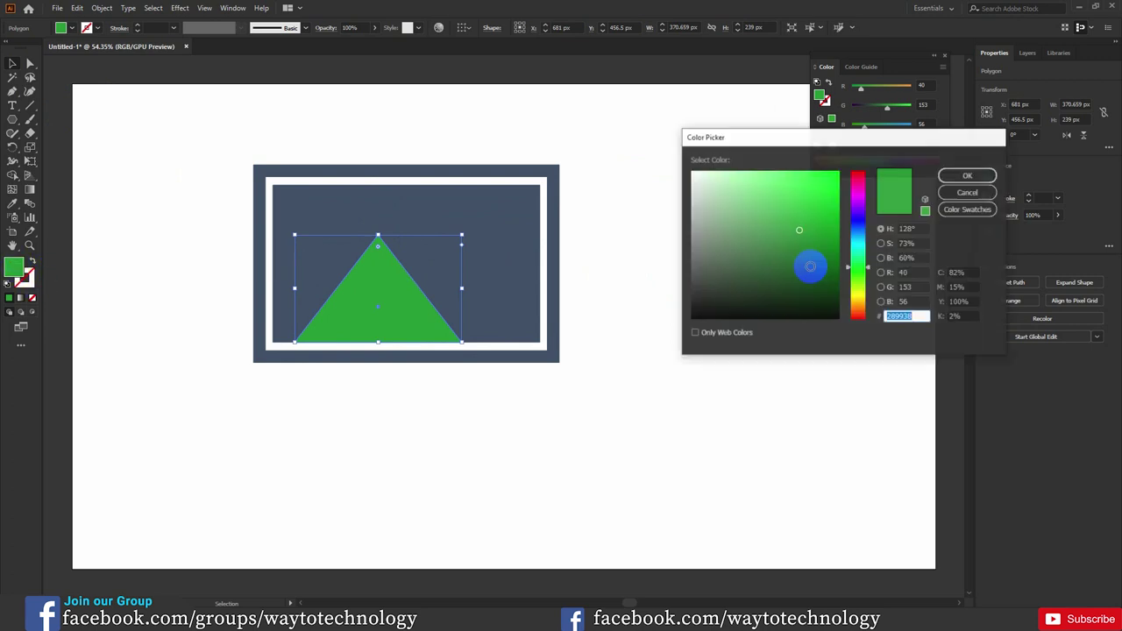
pyautogui.click(765, 246)
pyautogui.click(763, 226)
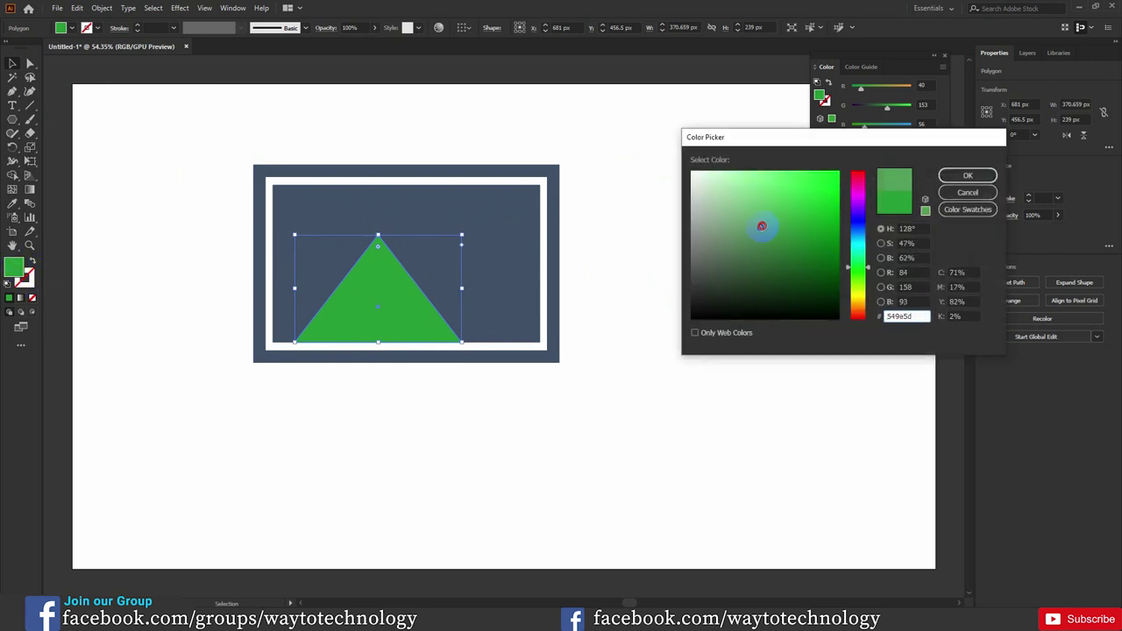
pyautogui.click(968, 175)
# Alt-drag a copy of the triangle 175 px right as a second mountain.
pyautogui.click(408, 310)
pyautogui.moveTo(396, 311); pyautogui.dragTo(476, 314)
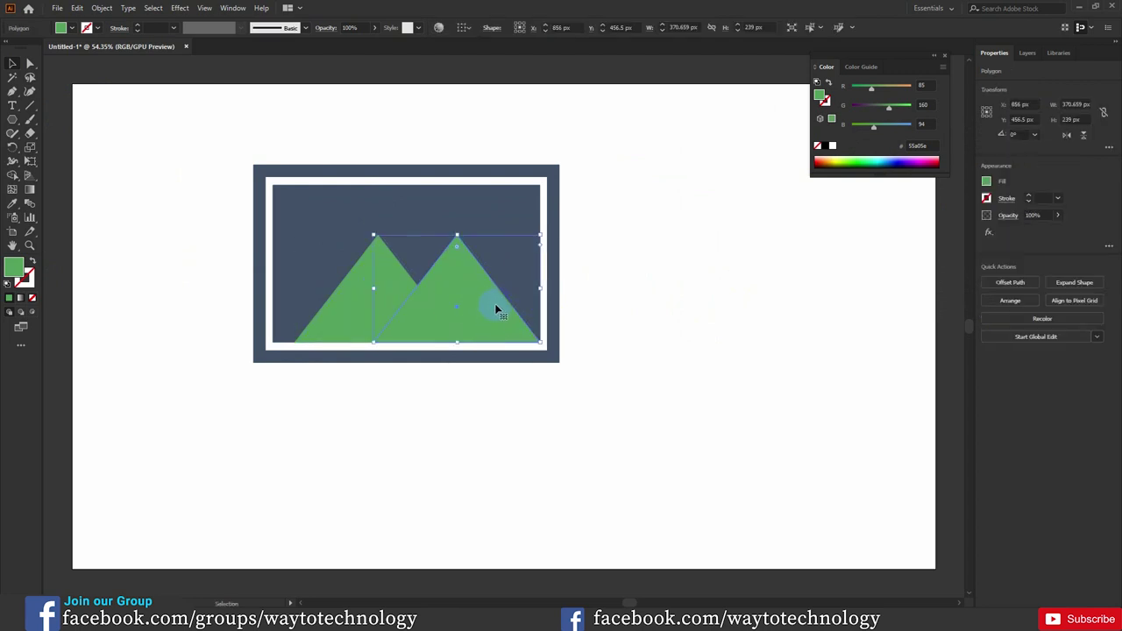
pyautogui.click(24, 108)
pyautogui.click(30, 65)
# Add an anchor on the right mountain's slope, pull it to the frame edge, and raise the peak.
pyautogui.click(13, 93)
pyautogui.click(513, 290)
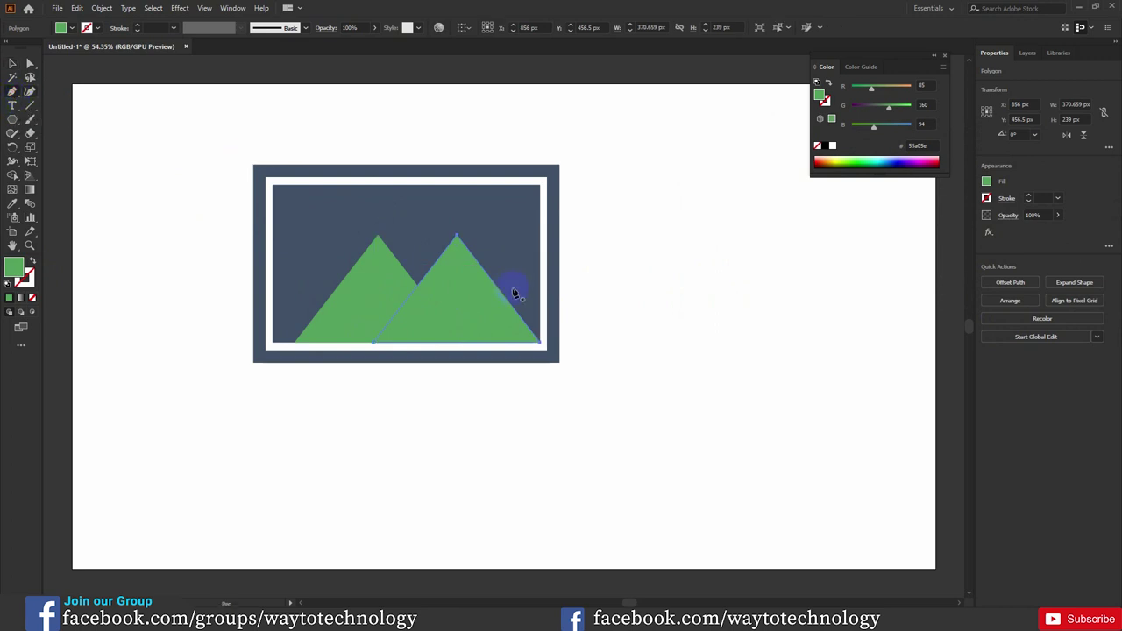
pyautogui.click(500, 292)
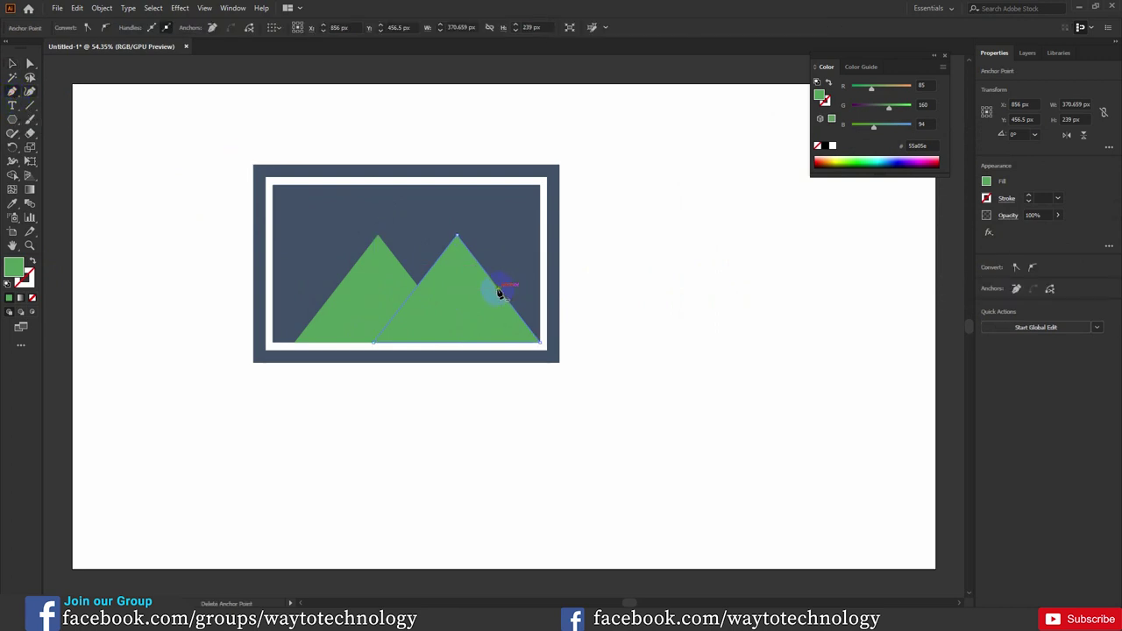
pyautogui.click(29, 64)
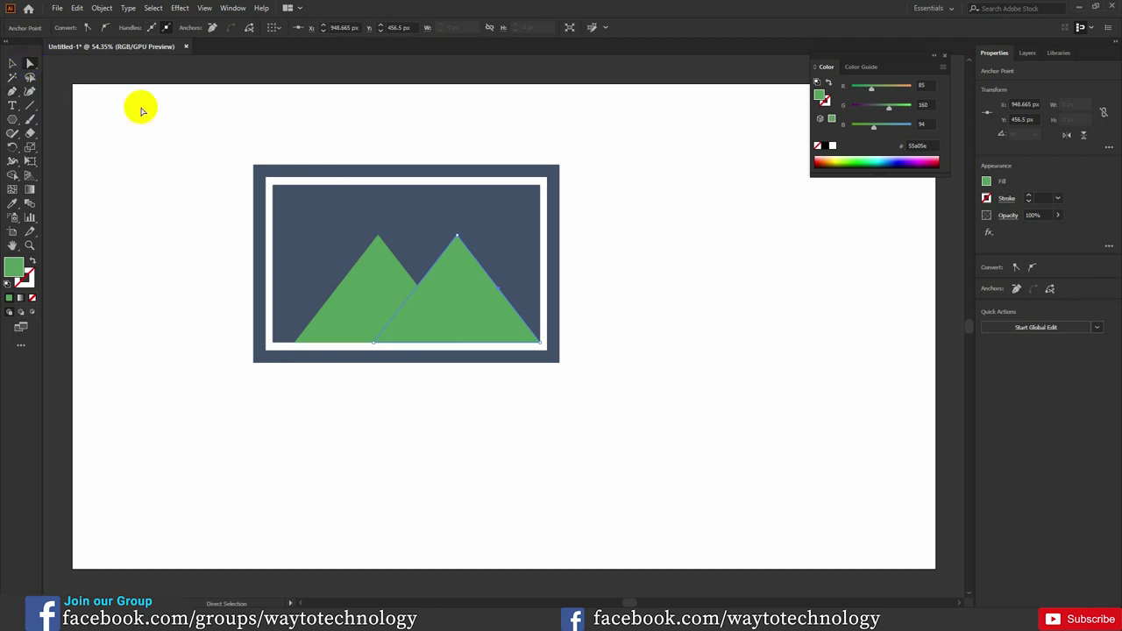
pyautogui.click(498, 292)
pyautogui.moveTo(498, 293); pyautogui.dragTo(540, 290)
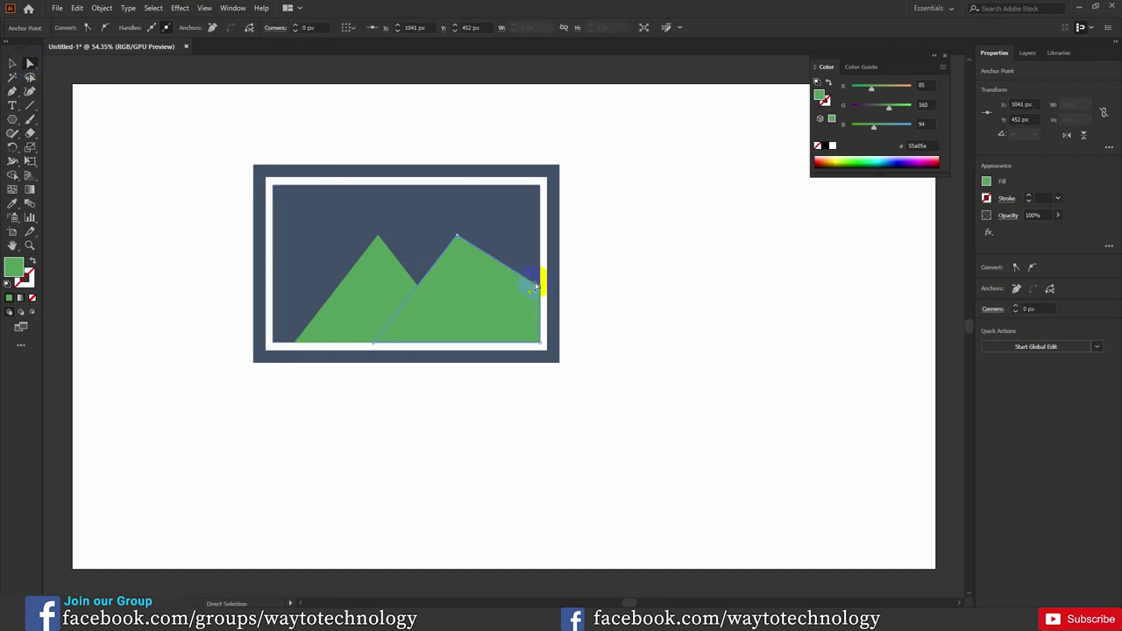
pyautogui.click(12, 63)
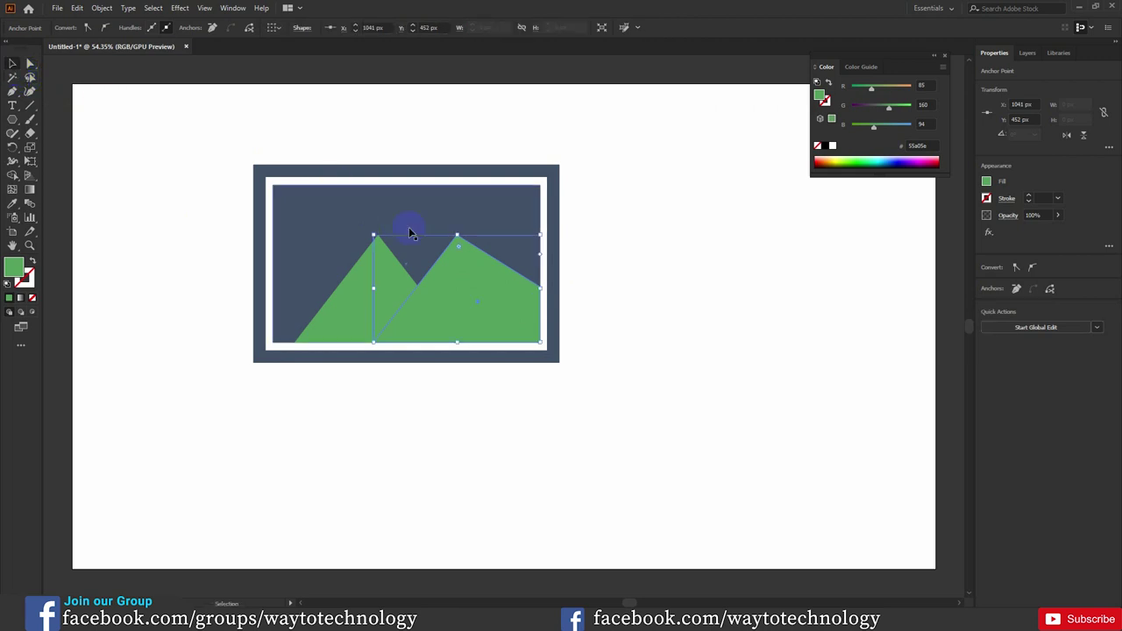
pyautogui.moveTo(457, 234); pyautogui.dragTo(457, 227)
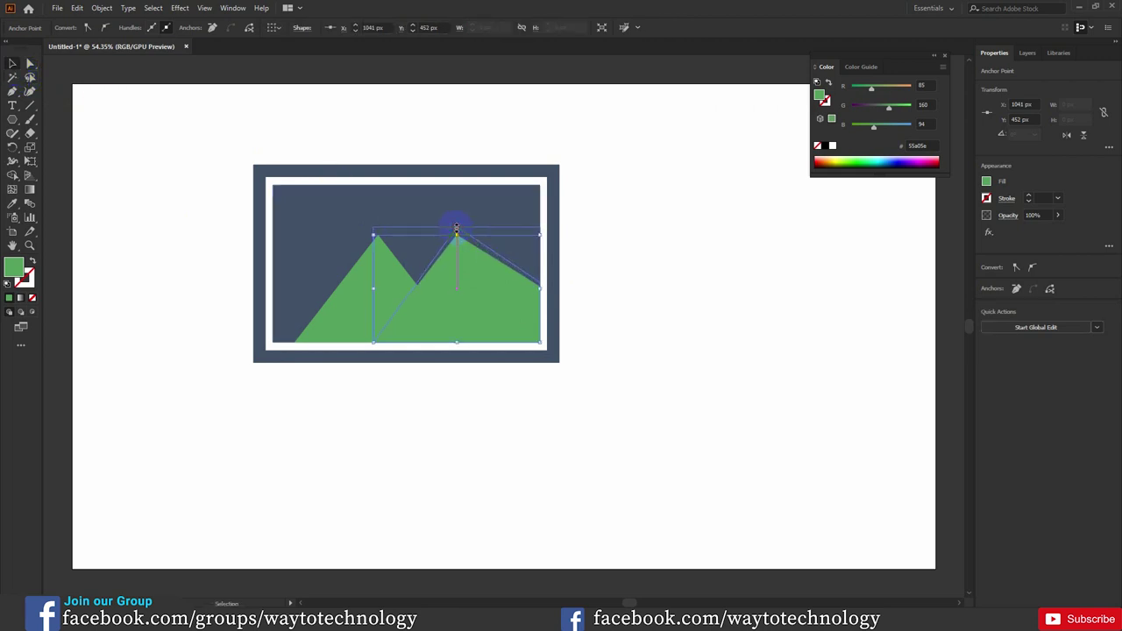
# Fill the right mountain with darker green 3d8440 and send it behind the left one.
pyautogui.click(508, 143)
pyautogui.click(383, 279)
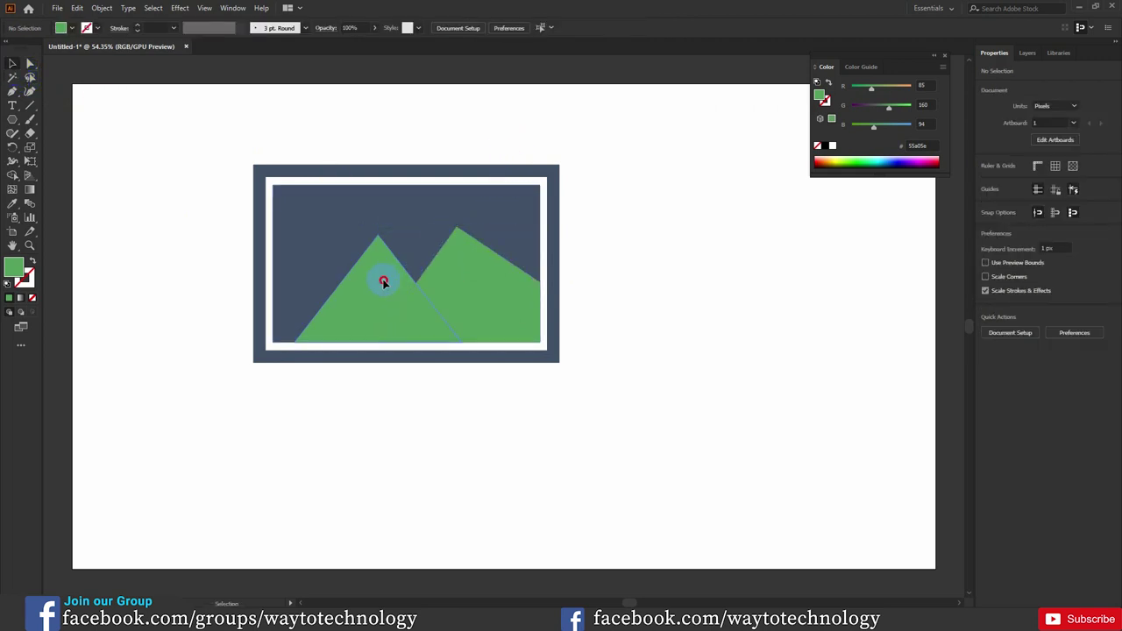
pyautogui.click(497, 145)
pyautogui.click(480, 263)
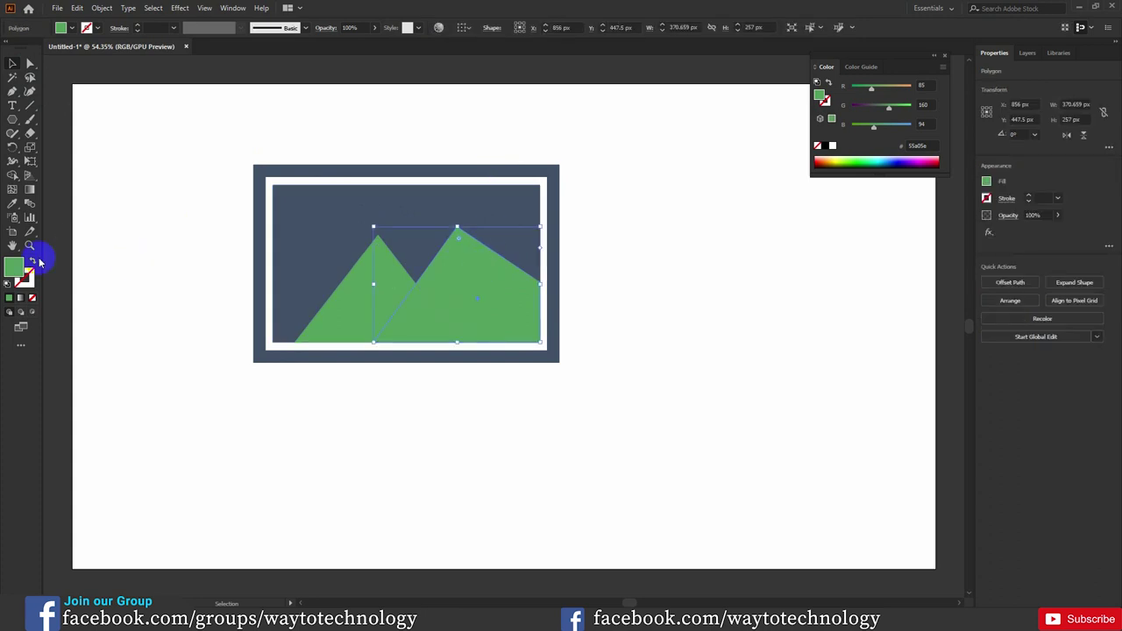
pyautogui.doubleClick(18, 266)
pyautogui.click(775, 239)
pyautogui.click(780, 252)
pyautogui.click(963, 175)
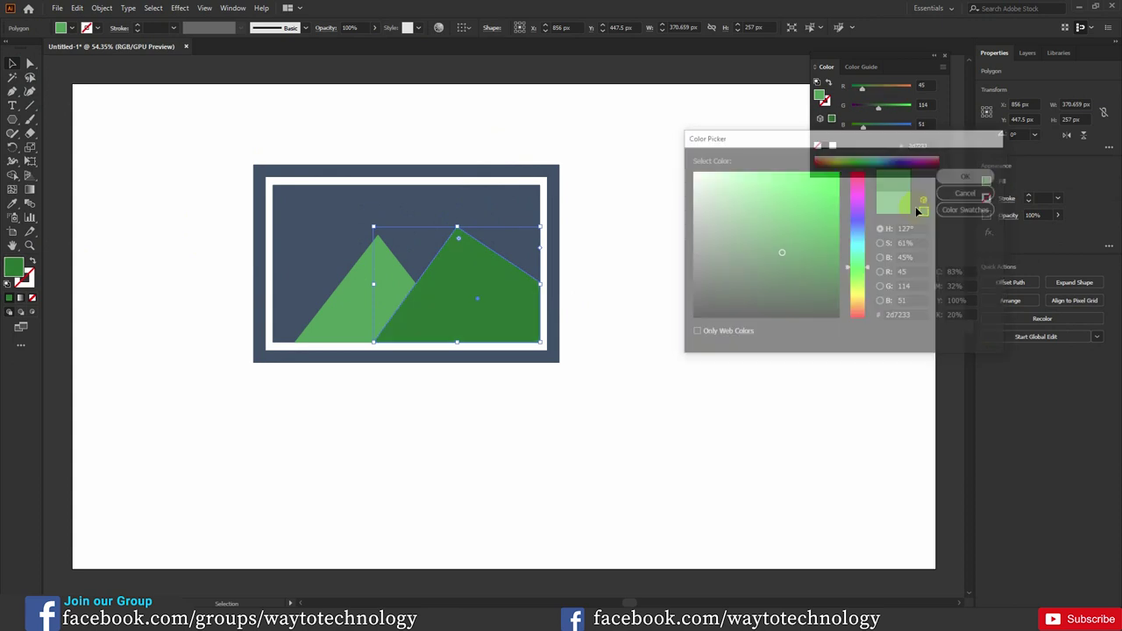
pyautogui.click(32, 229)
pyautogui.doubleClick(17, 266)
pyautogui.click(772, 242)
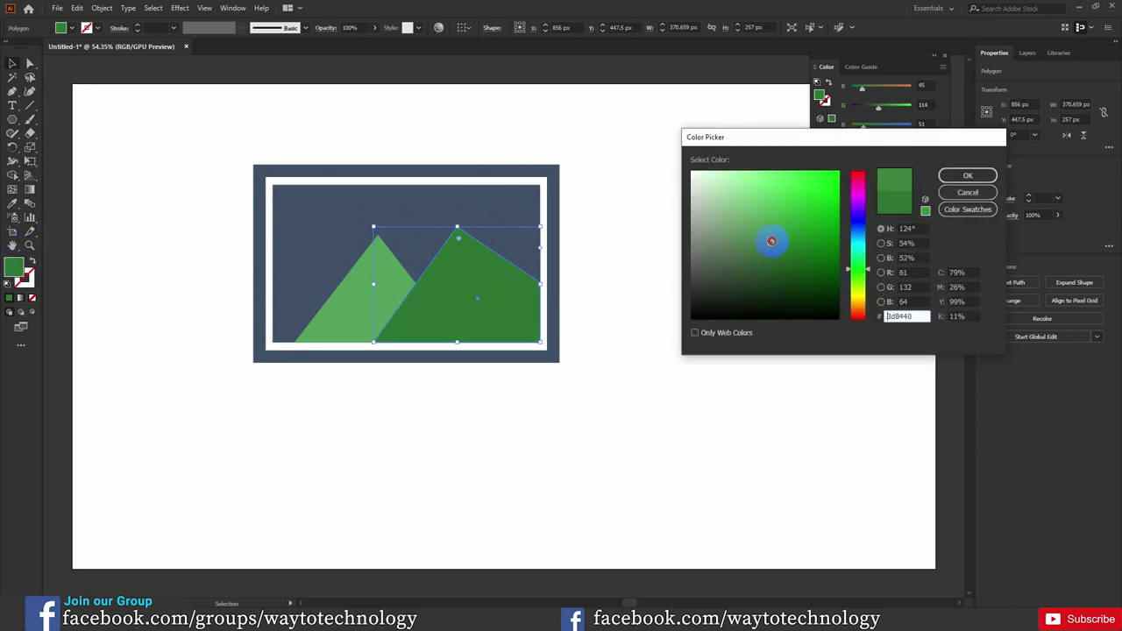
pyautogui.click(958, 179)
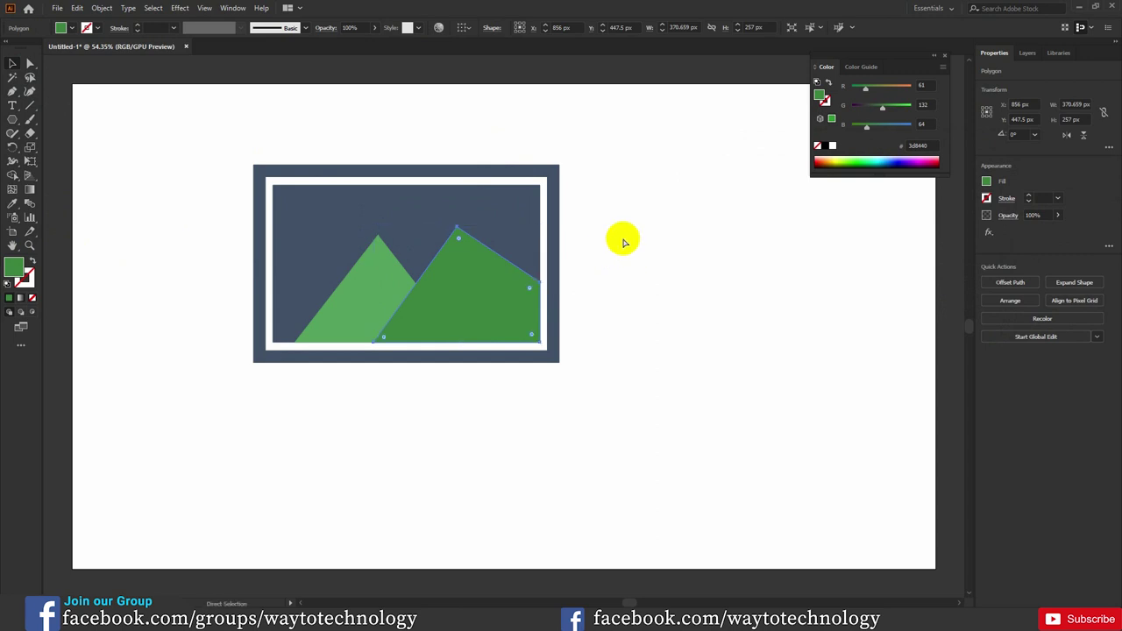
pyautogui.hotkey('ctrl', '[')
# Nudge the light green triangle to the right with the arrow key.
pyautogui.press('v')
pyautogui.click(623, 241)
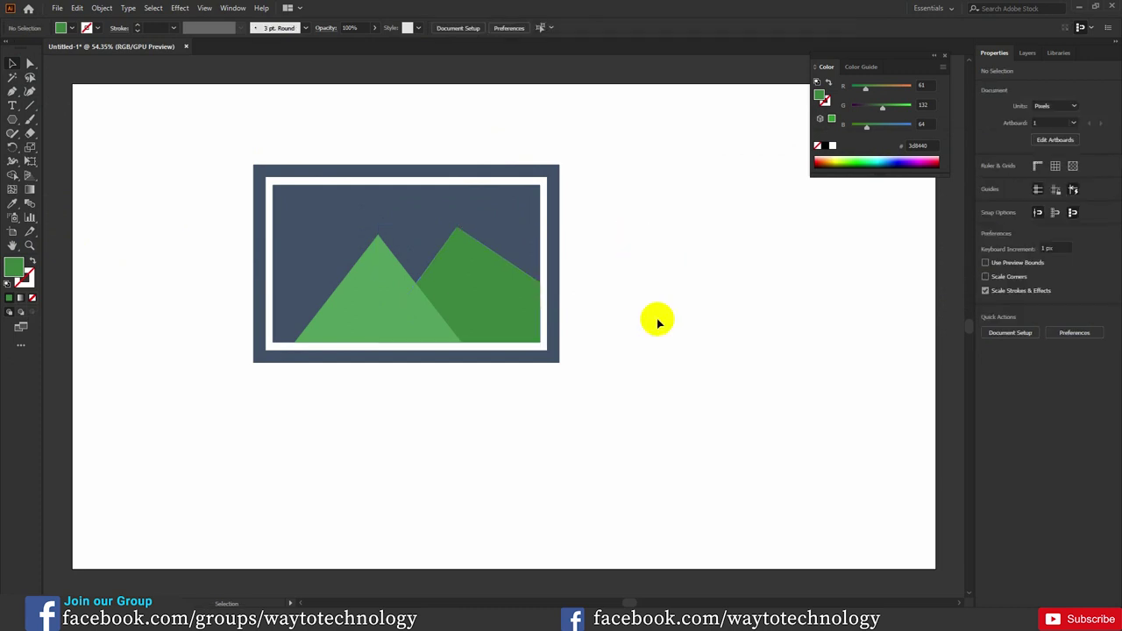
pyautogui.click(462, 301)
pyautogui.click(404, 306)
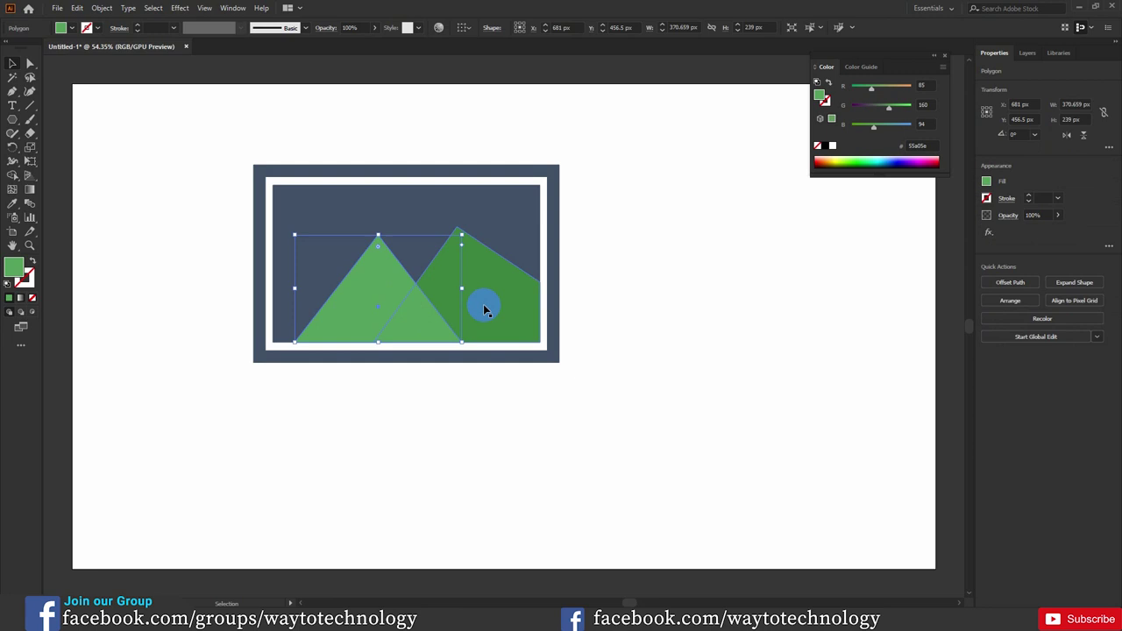
pyautogui.press('Right')
pyautogui.press('Right')
pyautogui.press('Right')
pyautogui.press('Right')
pyautogui.press('Right')
pyautogui.press('Right')
pyautogui.press('Right')
pyautogui.press('Right')
pyautogui.press('Right')
pyautogui.press('Right')
pyautogui.press('Right')
pyautogui.press('Right')
pyautogui.press('Right')
pyautogui.press('Right')
pyautogui.press('Right')
pyautogui.press('Right')
pyautogui.press('Right')
pyautogui.press('Right')
pyautogui.press('Right')
pyautogui.press('Right')
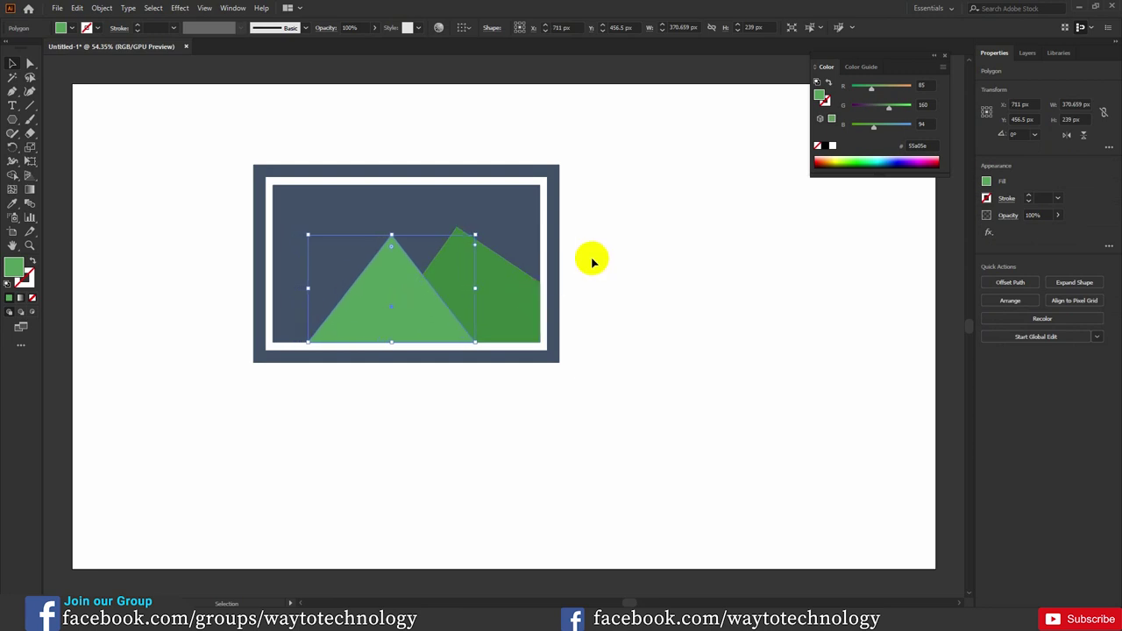
# Raise the dark mountain's right-side anchor point slightly with Direct Selection.
pyautogui.click(30, 63)
pyautogui.click(536, 299)
pyautogui.moveTo(537, 300); pyautogui.dragTo(537, 296)
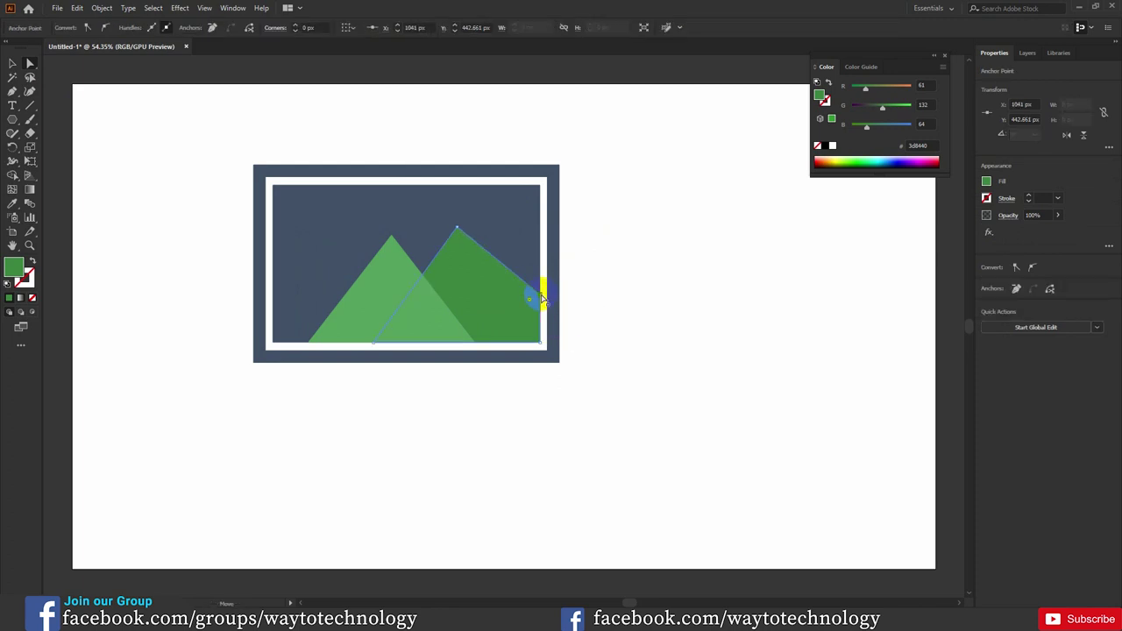
pyautogui.click(625, 268)
# Draw a 108 px circle in the frame's upper left and fill it golden yellow ffbc00.
pyautogui.press('v')
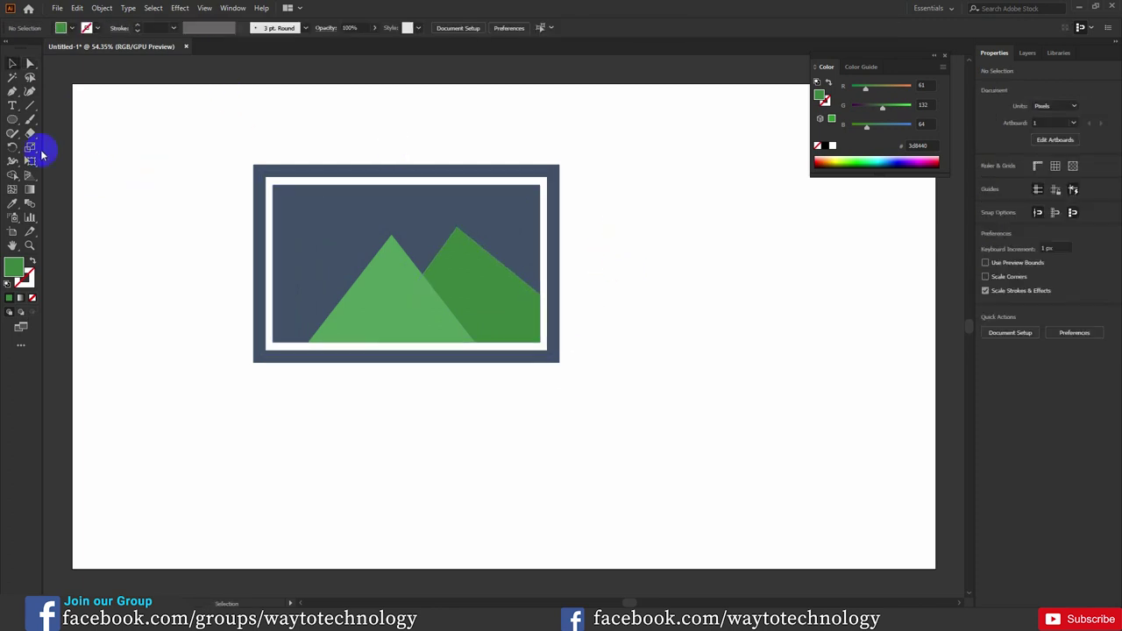
pyautogui.moveTo(13, 121); pyautogui.dragTo(56, 153)
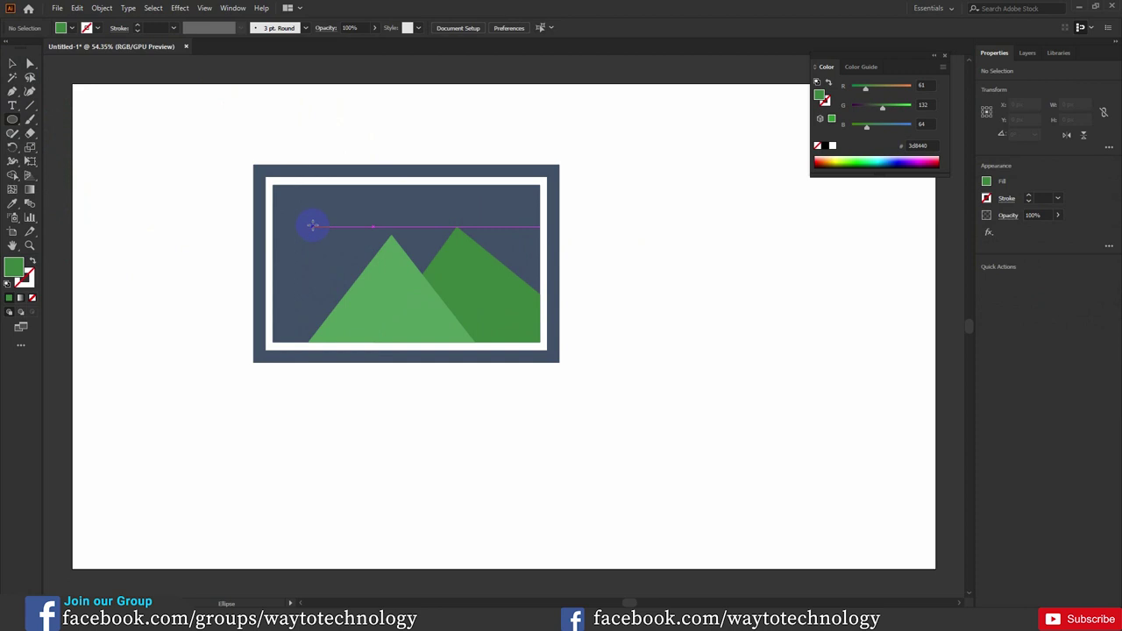
pyautogui.moveTo(312, 226); pyautogui.dragTo(337, 252)
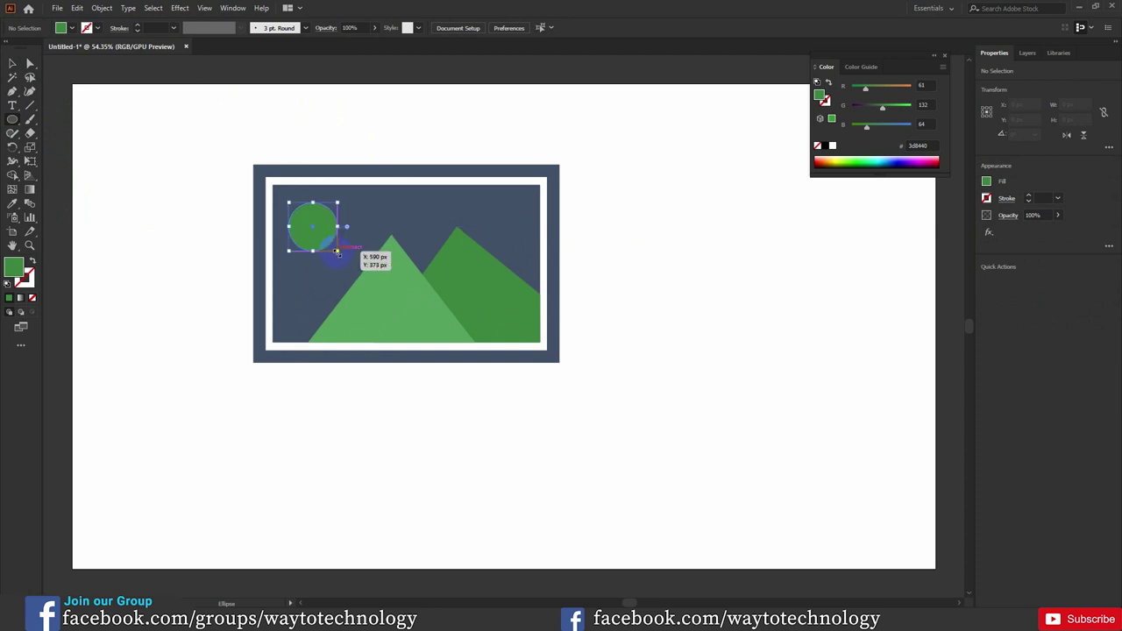
pyautogui.doubleClick(16, 270)
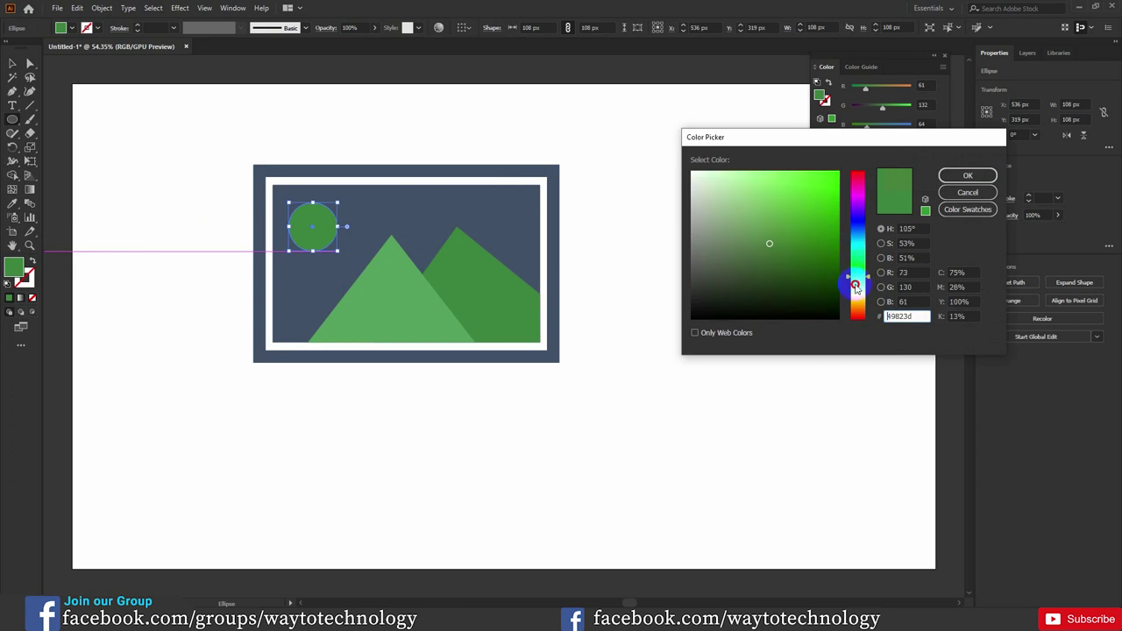
pyautogui.moveTo(853, 283); pyautogui.dragTo(855, 300)
pyautogui.moveTo(824, 196); pyautogui.dragTo(842, 164)
pyautogui.moveTo(853, 296); pyautogui.dragTo(863, 307)
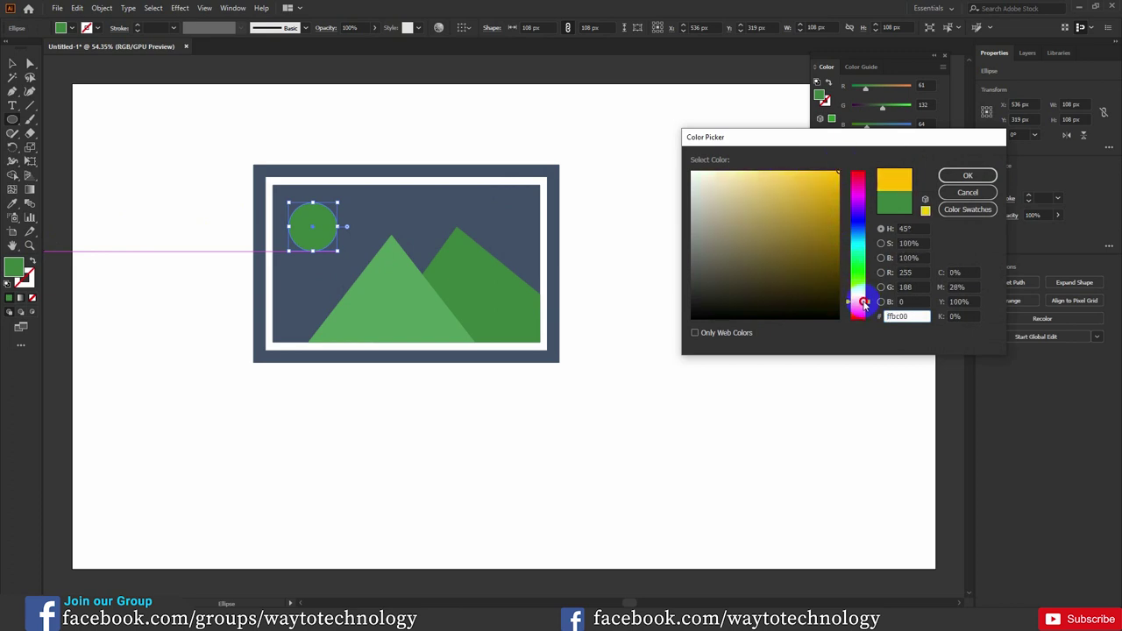
pyautogui.click(968, 175)
pyautogui.click(13, 63)
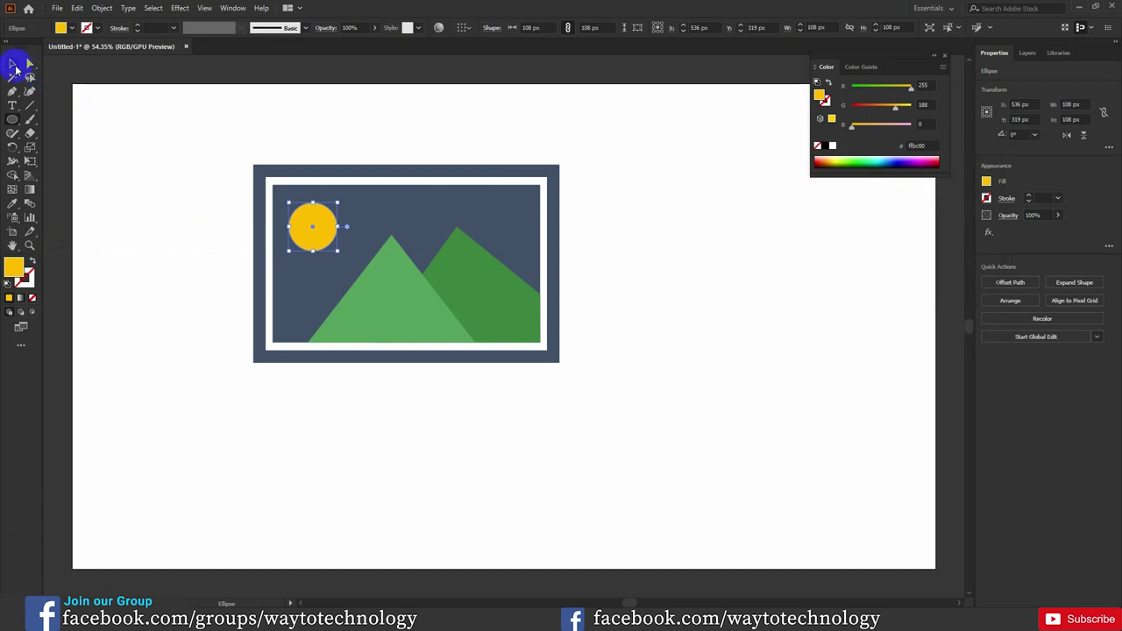
pyautogui.click(366, 138)
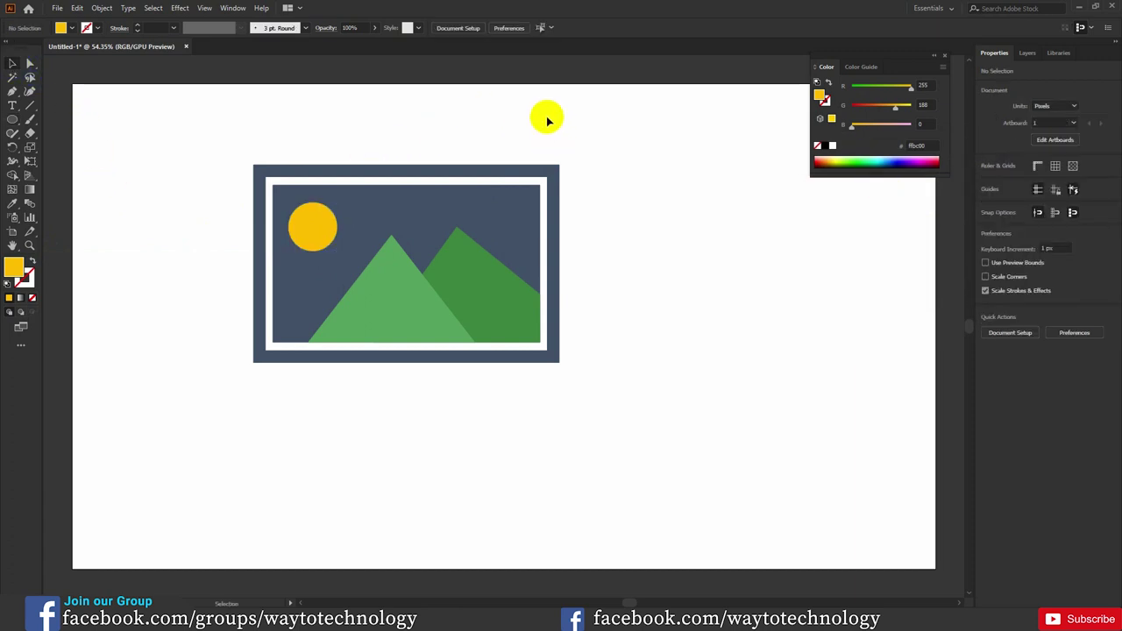
# Select both green mountains and group them with Ctrl+G.
pyautogui.hotkey('ctrl', '-')
pyautogui.hotkey('ctrl', '-')
pyautogui.hotkey('ctrl', '+')
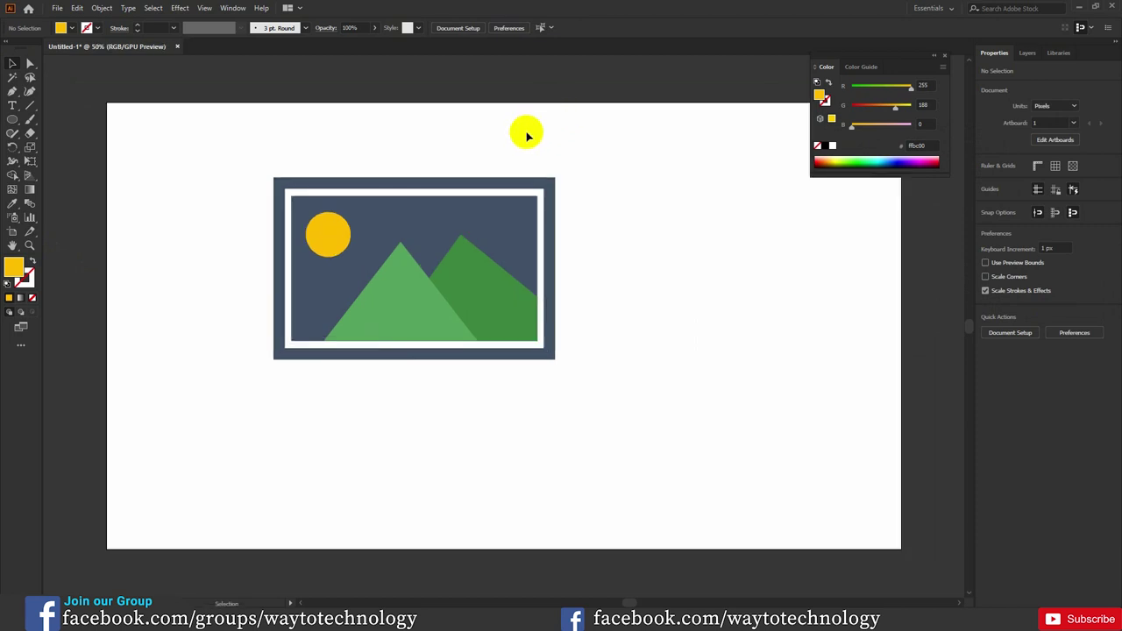
pyautogui.moveTo(93, 108); pyautogui.dragTo(62, 91)
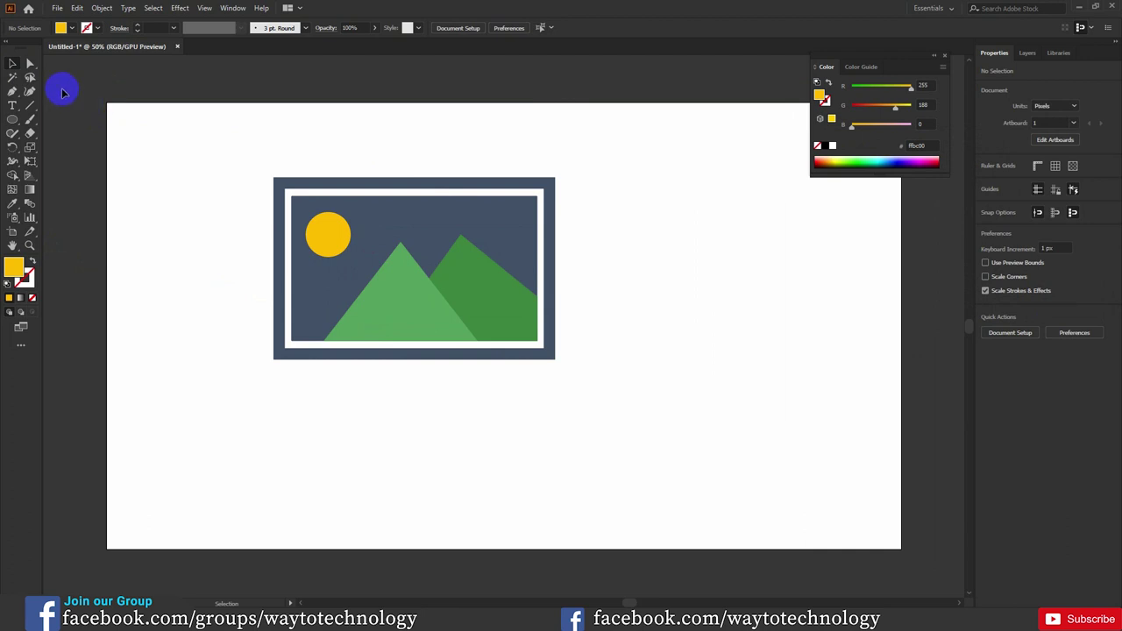
pyautogui.click(404, 316)
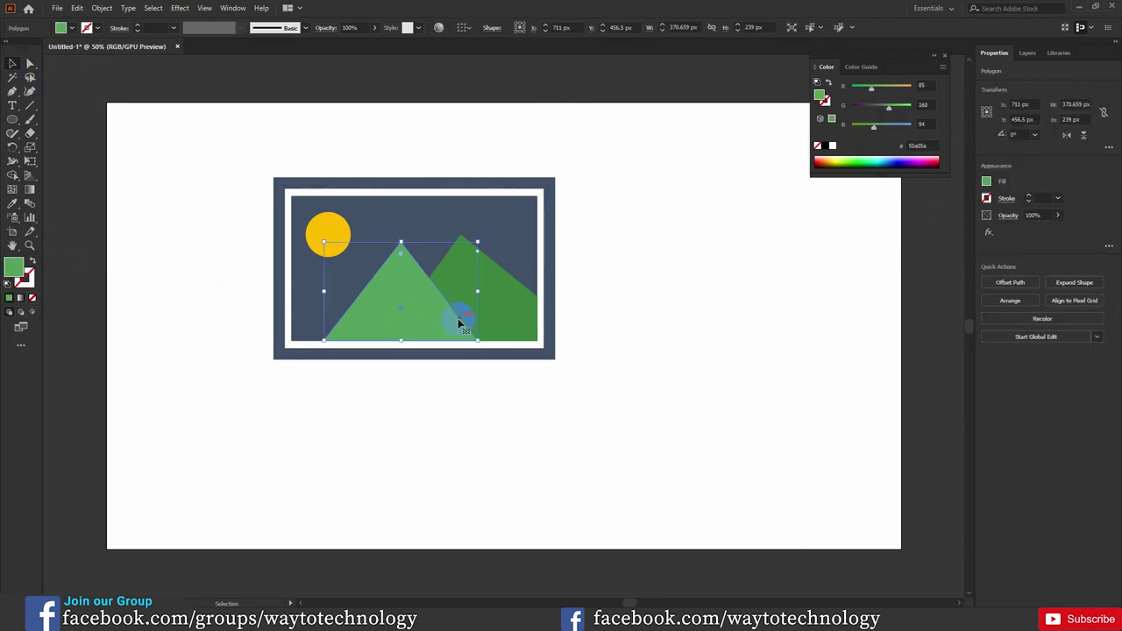
pyautogui.keyDown('shift'); pyautogui.click(513, 296); pyautogui.keyUp('shift')
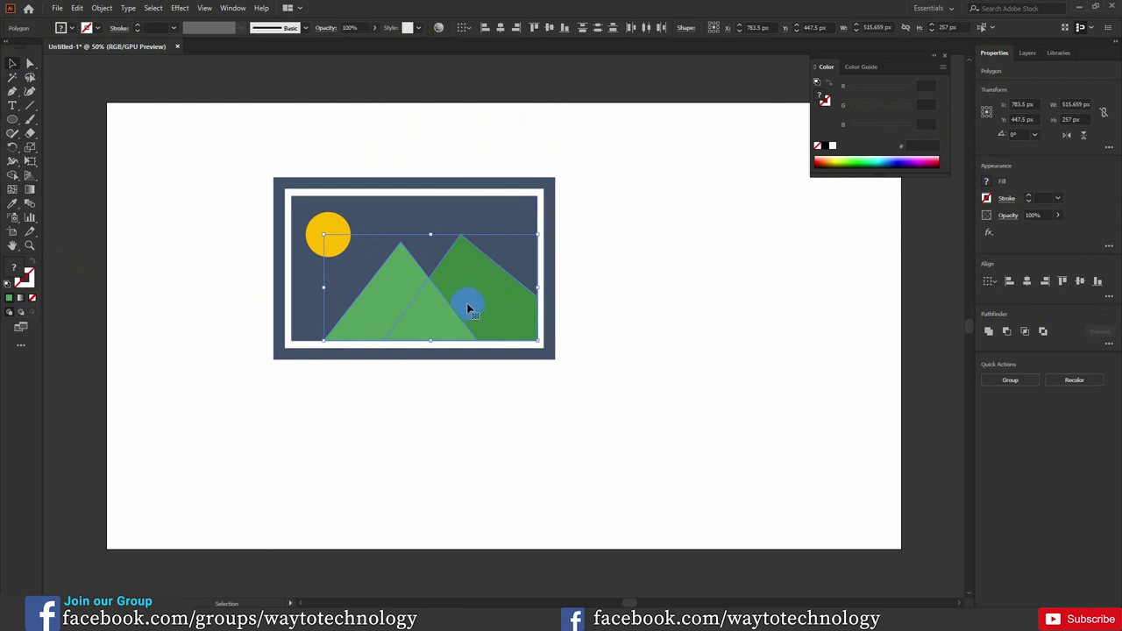
pyautogui.press('a')
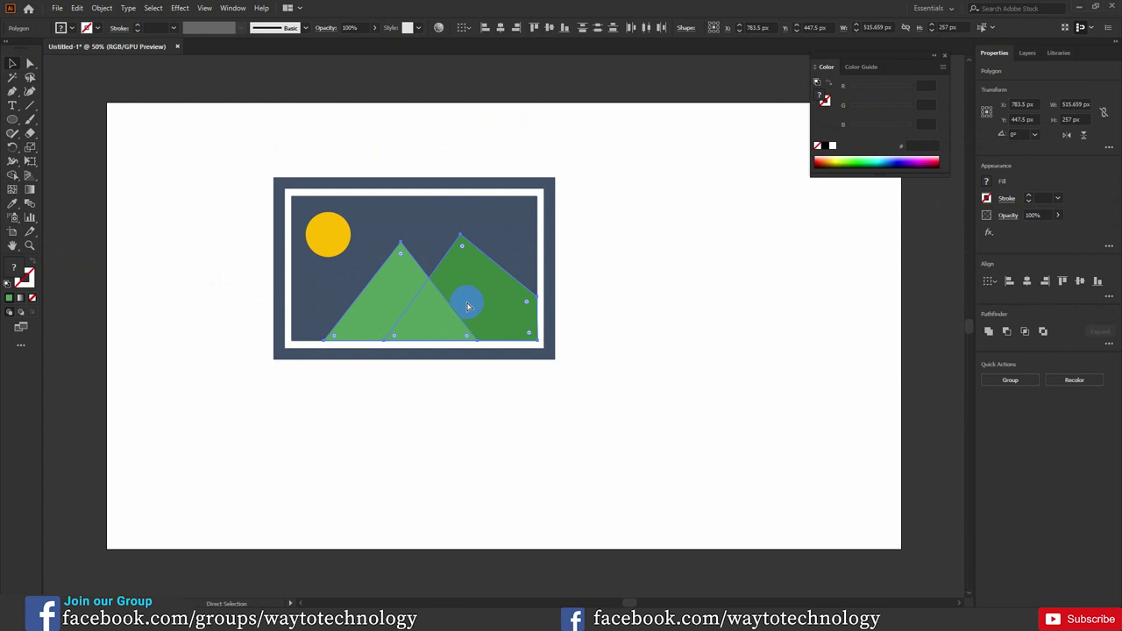
pyautogui.click(623, 272)
pyautogui.click(504, 282)
pyautogui.press('v')
pyautogui.keyDown('shift'); pyautogui.click(411, 299); pyautogui.keyUp('shift')
pyautogui.hotkey('ctrl', 'g')
# Group the yellow sun with the blue background, keeping the mountains in front.
pyautogui.click(719, 222)
pyautogui.click(331, 244)
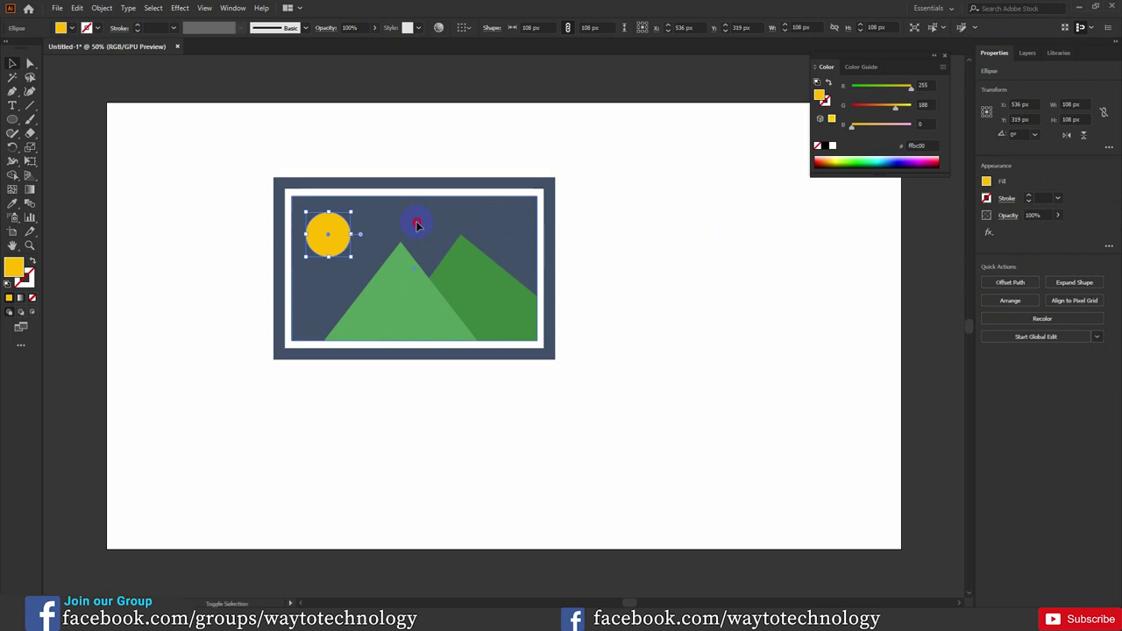
pyautogui.click(416, 227)
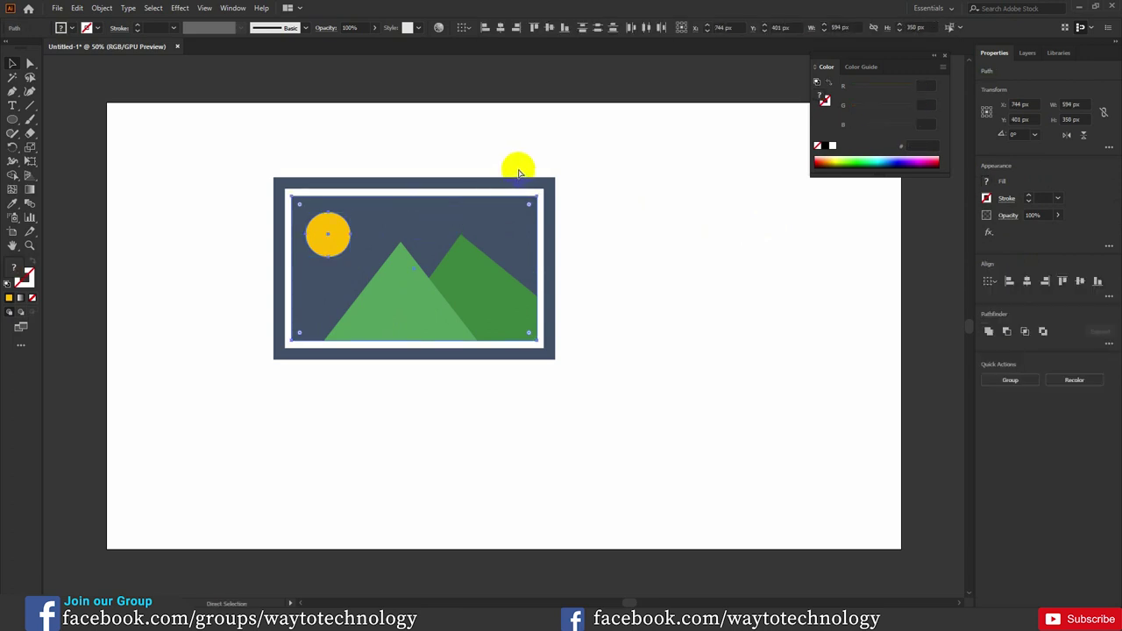
pyautogui.hotkey('ctrl', 'shift', ']')
pyautogui.press('v')
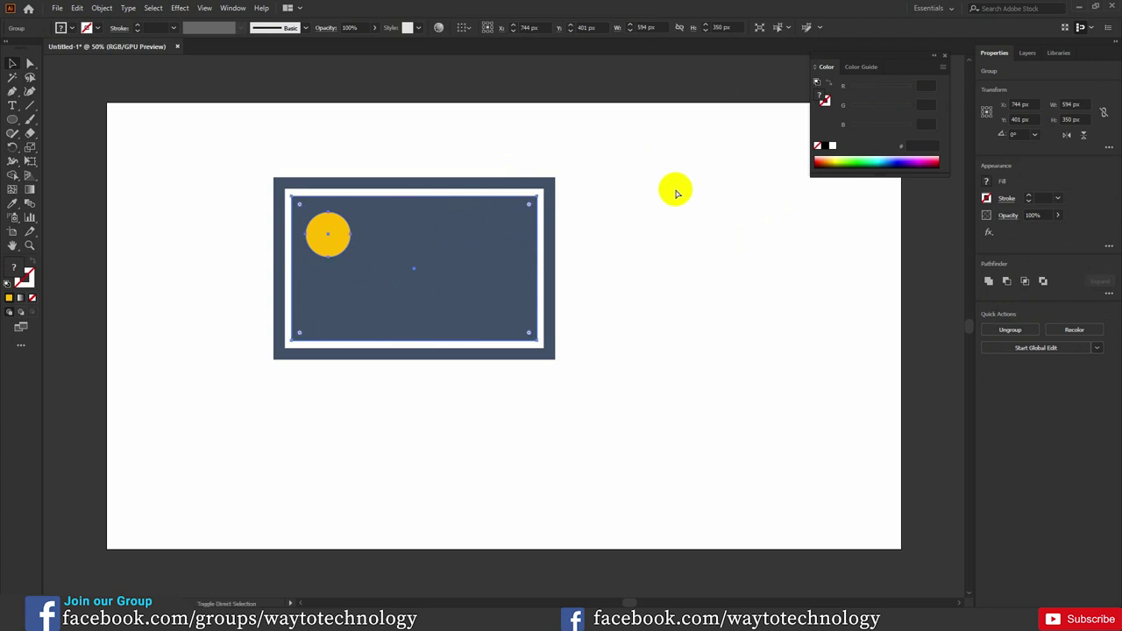
pyautogui.hotkey('ctrl', 'z')
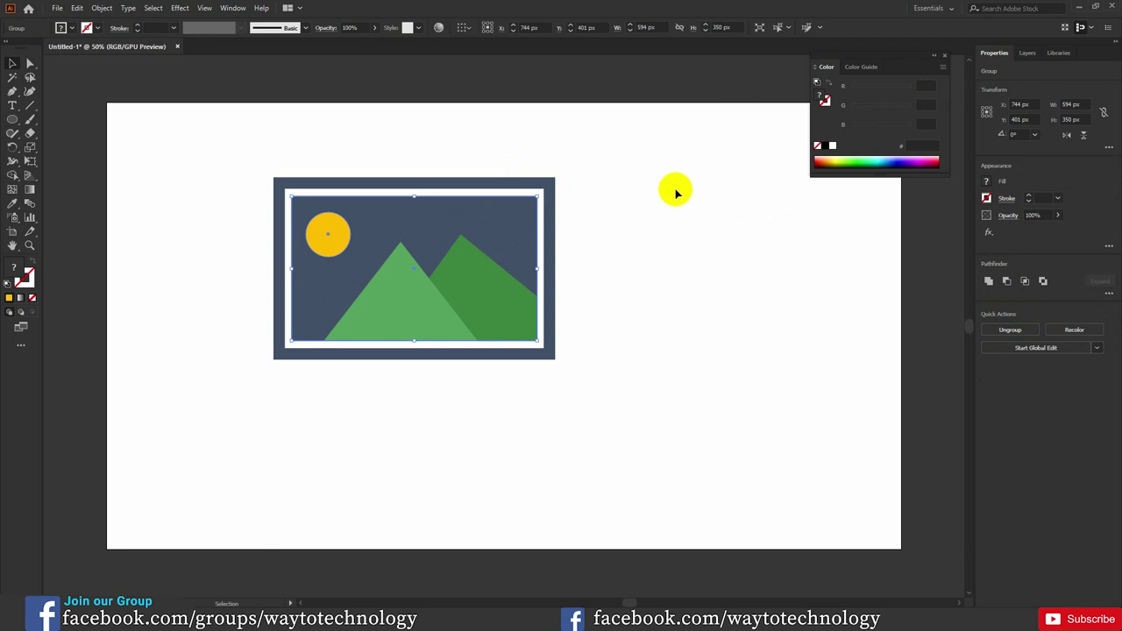
pyautogui.click(462, 280)
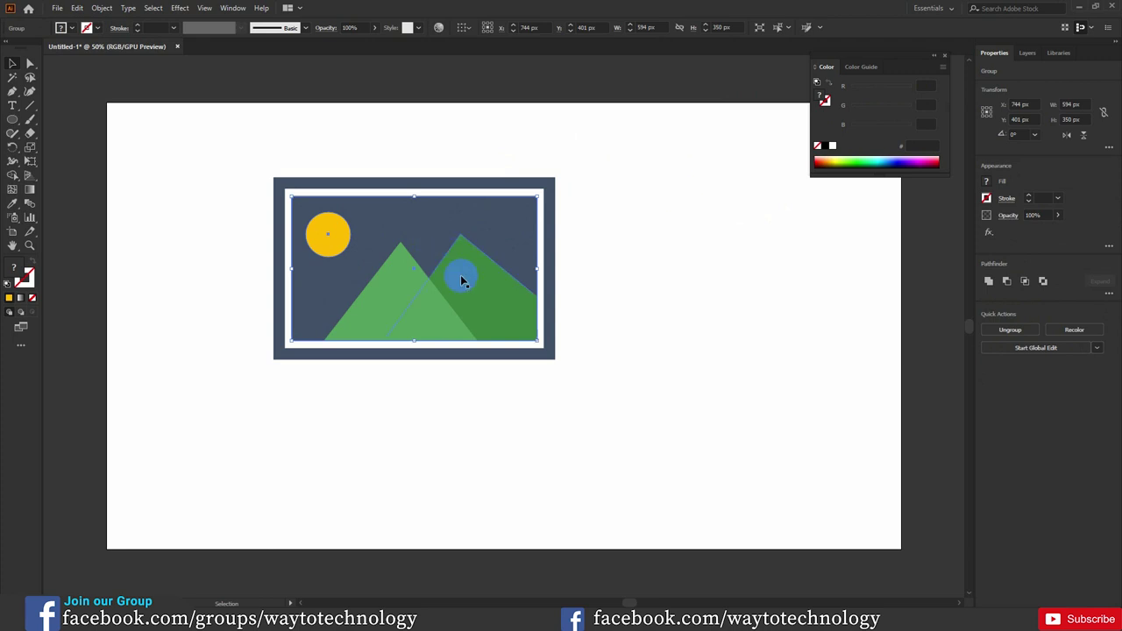
# Marquee-select every part of the picture icon, including the outer frame.
pyautogui.click(369, 152)
pyautogui.click(296, 185)
pyautogui.click(275, 150)
pyautogui.moveTo(233, 149); pyautogui.dragTo(703, 433)
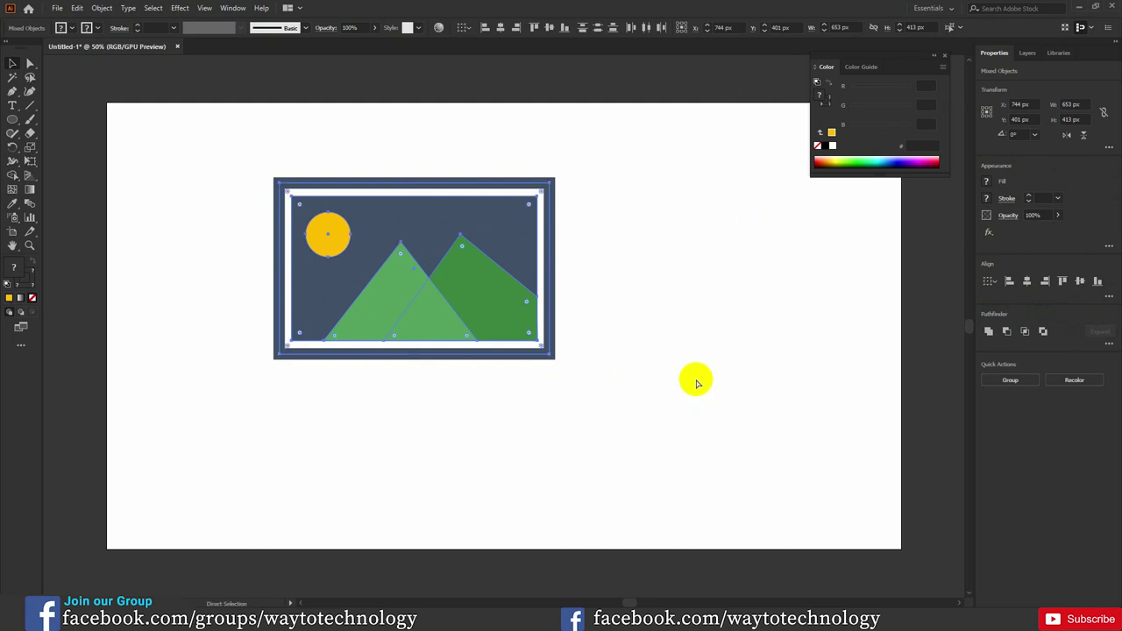
pyautogui.click(724, 370)
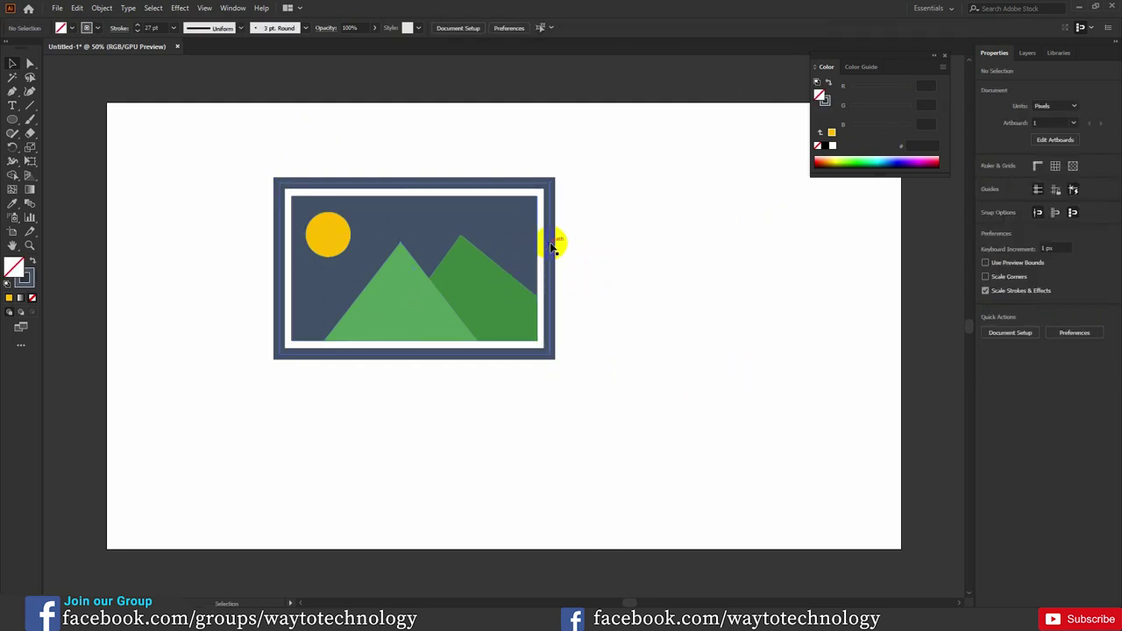
# Float the Layers panel and toggle visibility of Layer 1 and the icon's group.
pyautogui.press('F7')
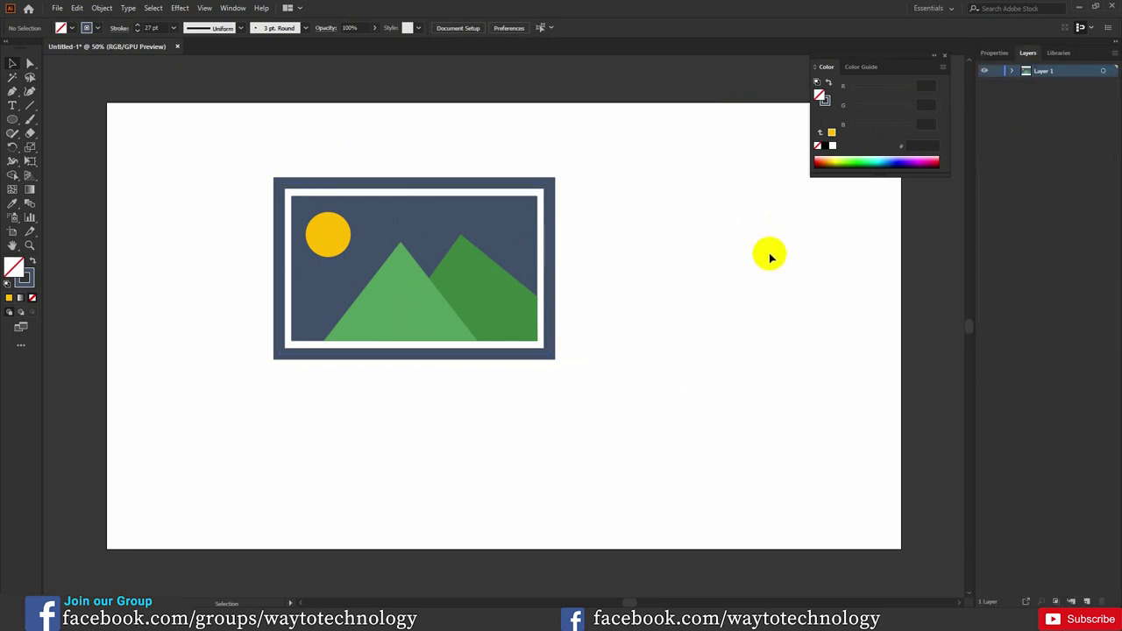
pyautogui.moveTo(1028, 52); pyautogui.dragTo(824, 291)
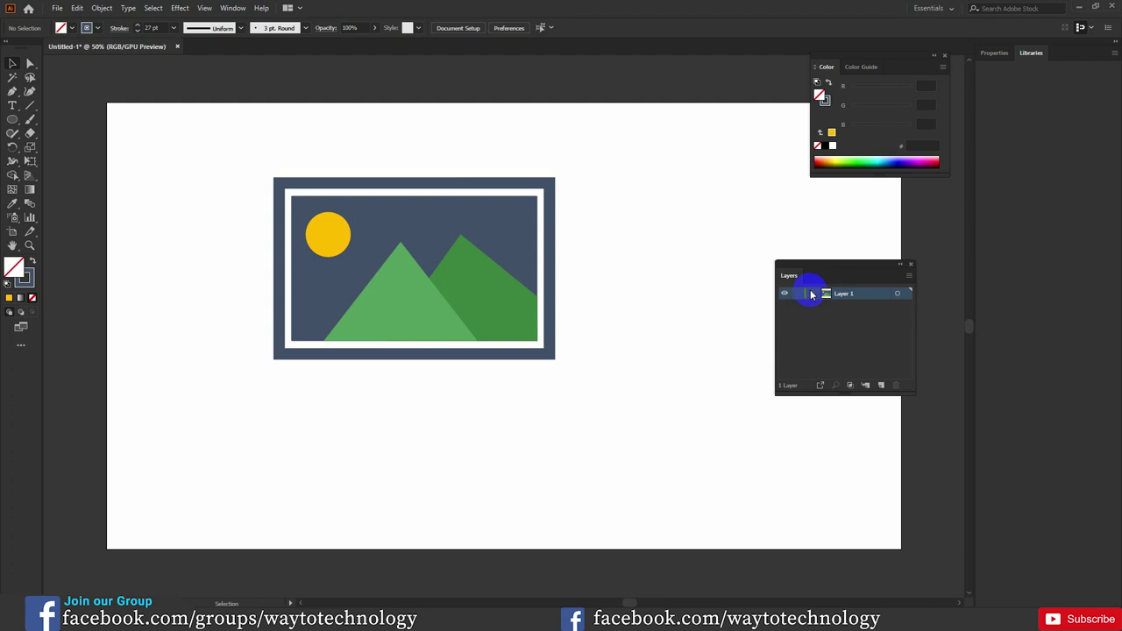
pyautogui.click(786, 294)
pyautogui.click(786, 294)
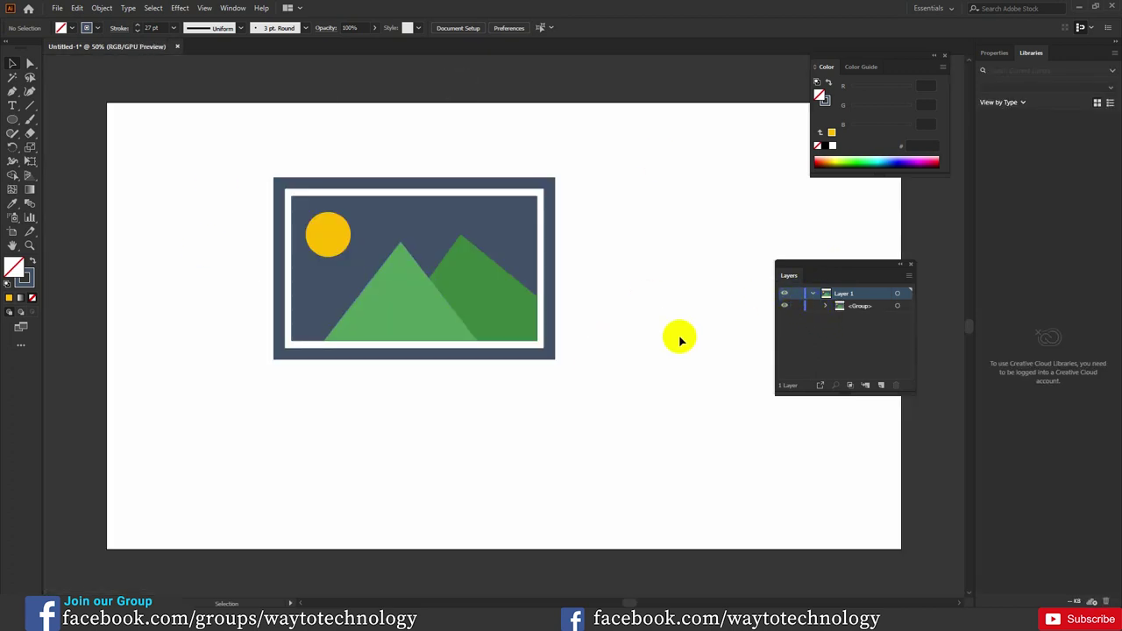
pyautogui.click(784, 306)
pyautogui.click(784, 306)
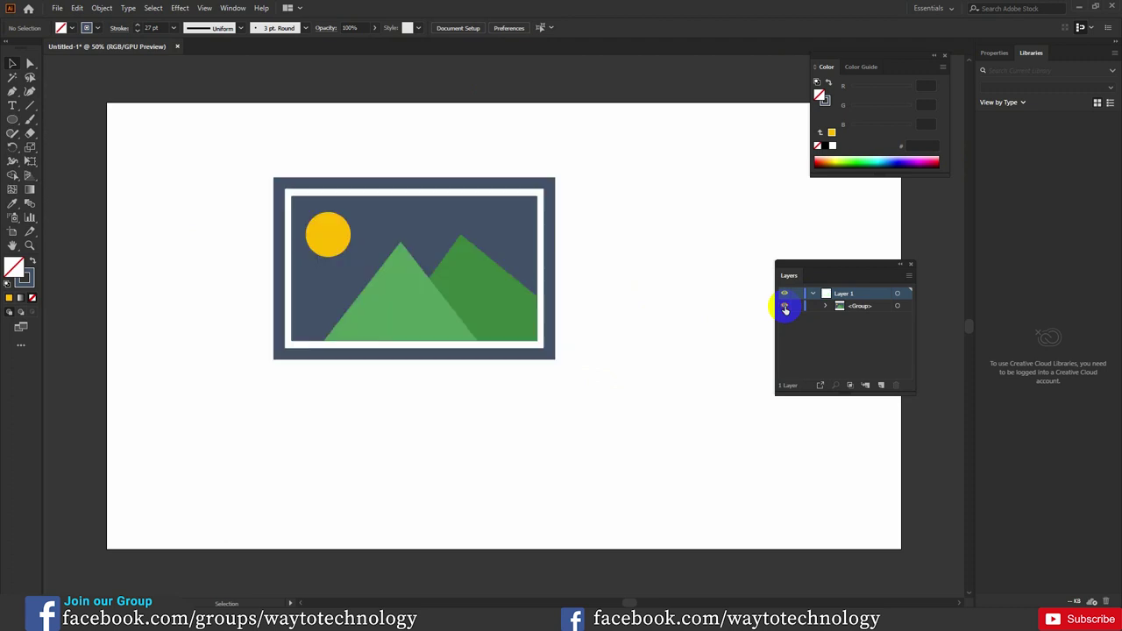
# Expand the group and toggle the mountains, border-and-frame, and sun-and-background parts off and on.
pyautogui.click(826, 306)
pyautogui.click(785, 318)
pyautogui.click(785, 318)
pyautogui.click(785, 330)
pyautogui.click(785, 330)
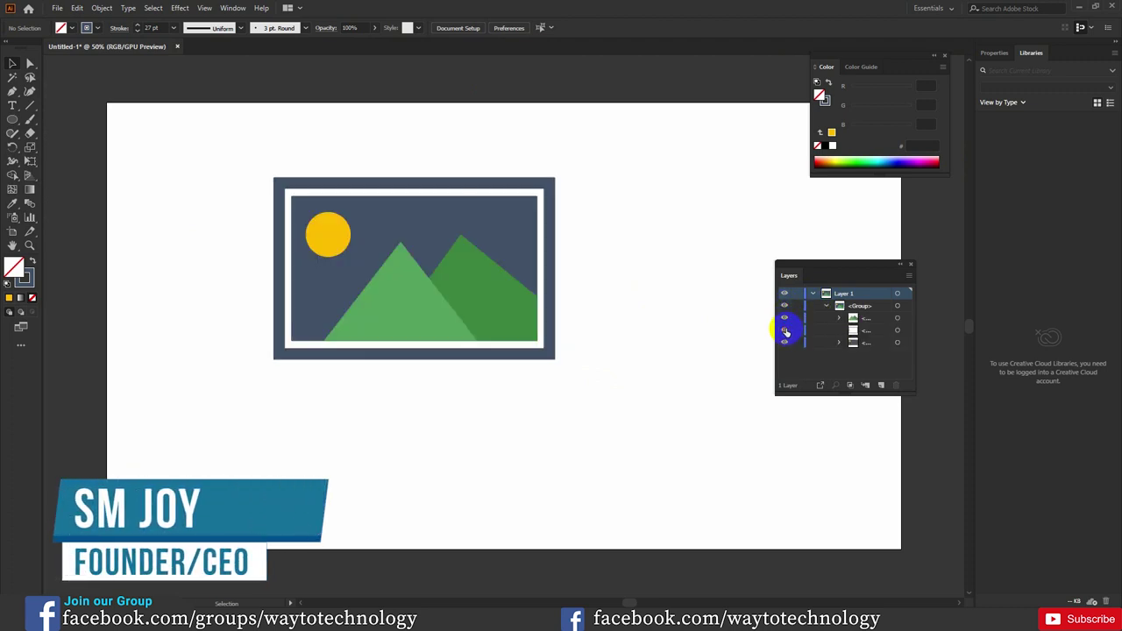
pyautogui.click(785, 342)
pyautogui.click(785, 342)
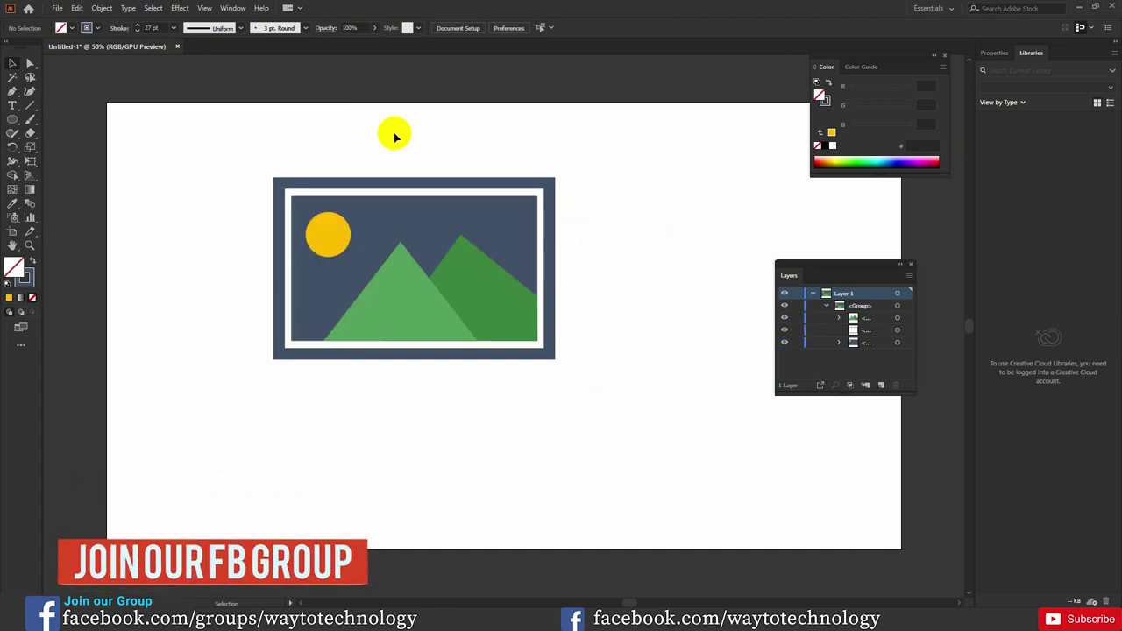
# Select the sun inside the group, move it out, undo, then select the light-green mountain.
pyautogui.click(29, 64)
pyautogui.click(328, 240)
pyautogui.moveTo(338, 243); pyautogui.dragTo(227, 249)
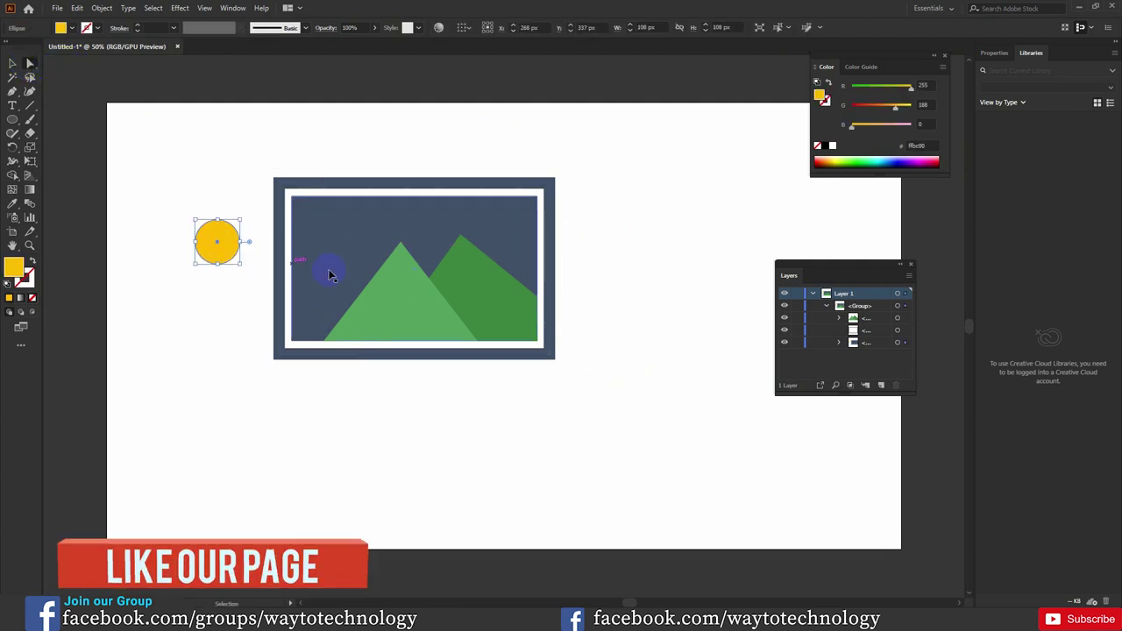
pyautogui.hotkey('ctrl', 'z')
pyautogui.click(413, 271)
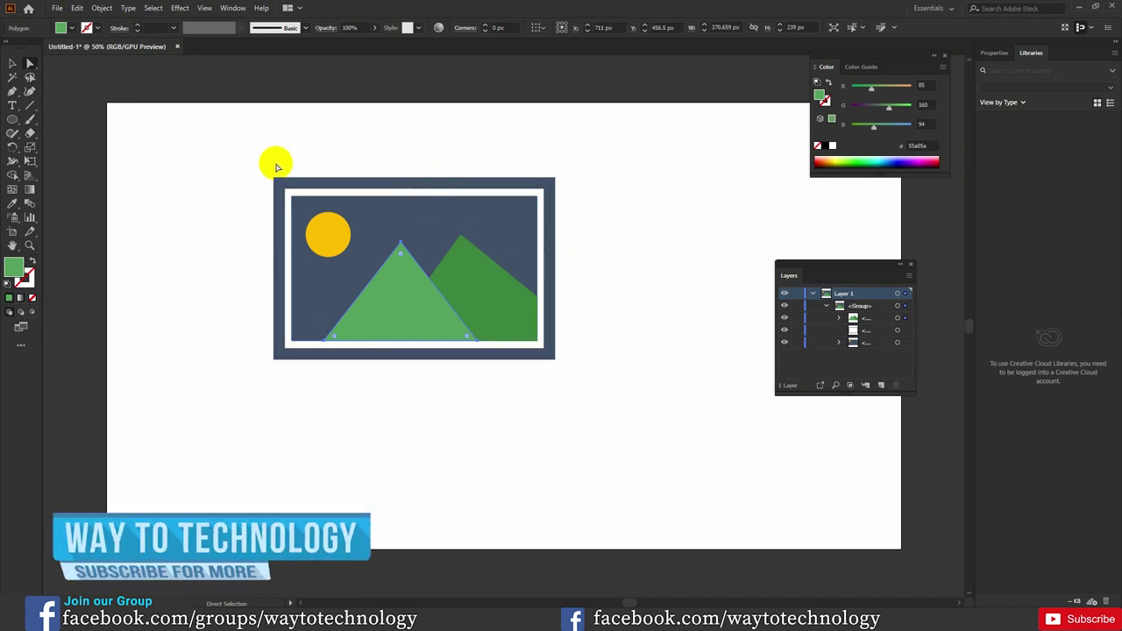
# With the Group Selection Tool, click a mountain, then click again to select the mountain group.
pyautogui.moveTo(30, 63); pyautogui.dragTo(88, 81)
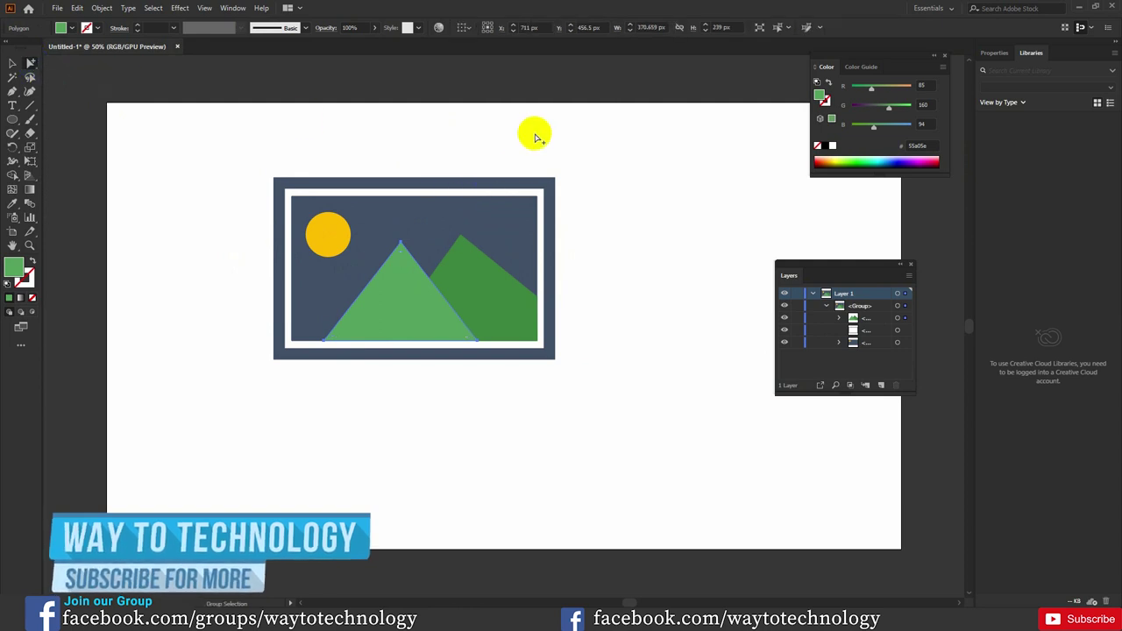
pyautogui.click(514, 281)
pyautogui.click(392, 302)
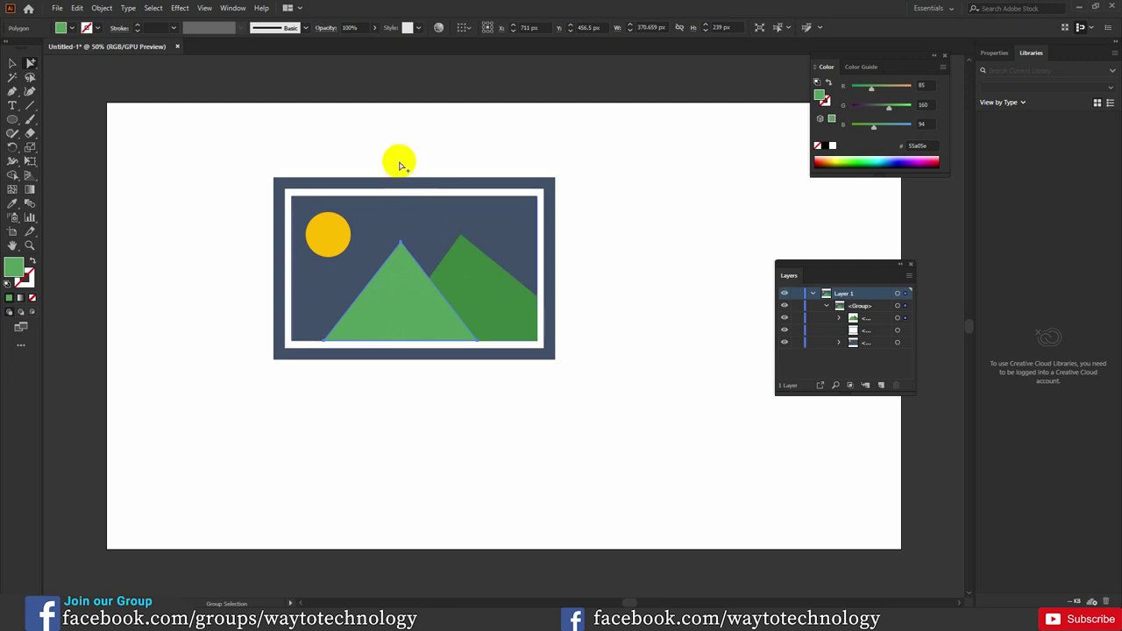
pyautogui.click(408, 299)
pyautogui.moveTo(407, 298); pyautogui.dragTo(470, 298)
pyautogui.click(614, 158)
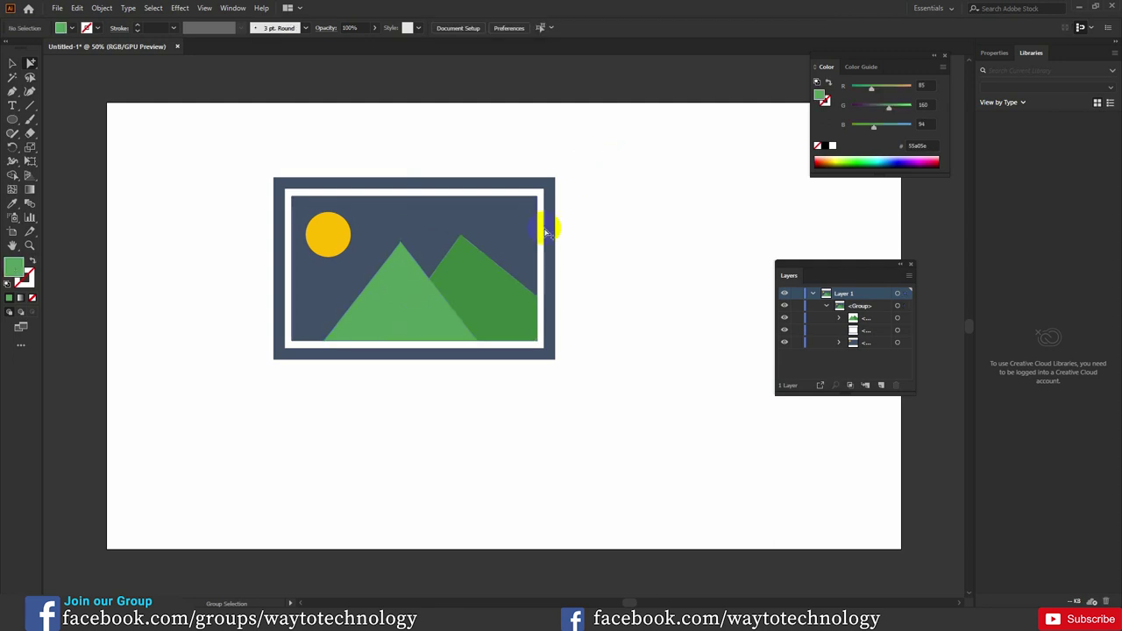
pyautogui.click(475, 281)
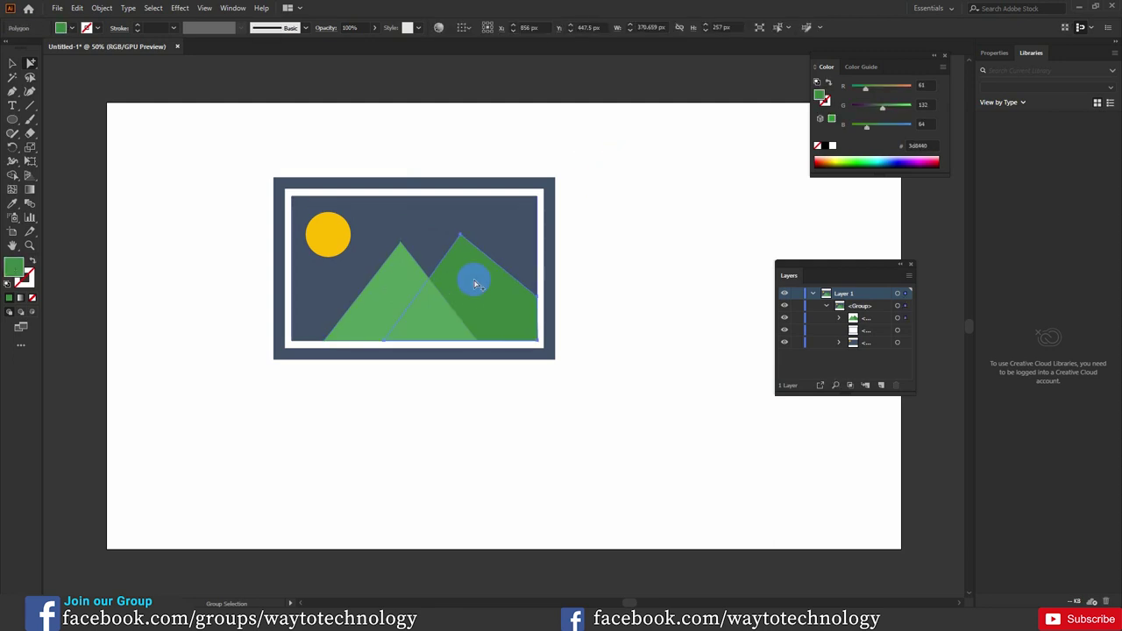
pyautogui.click(474, 281)
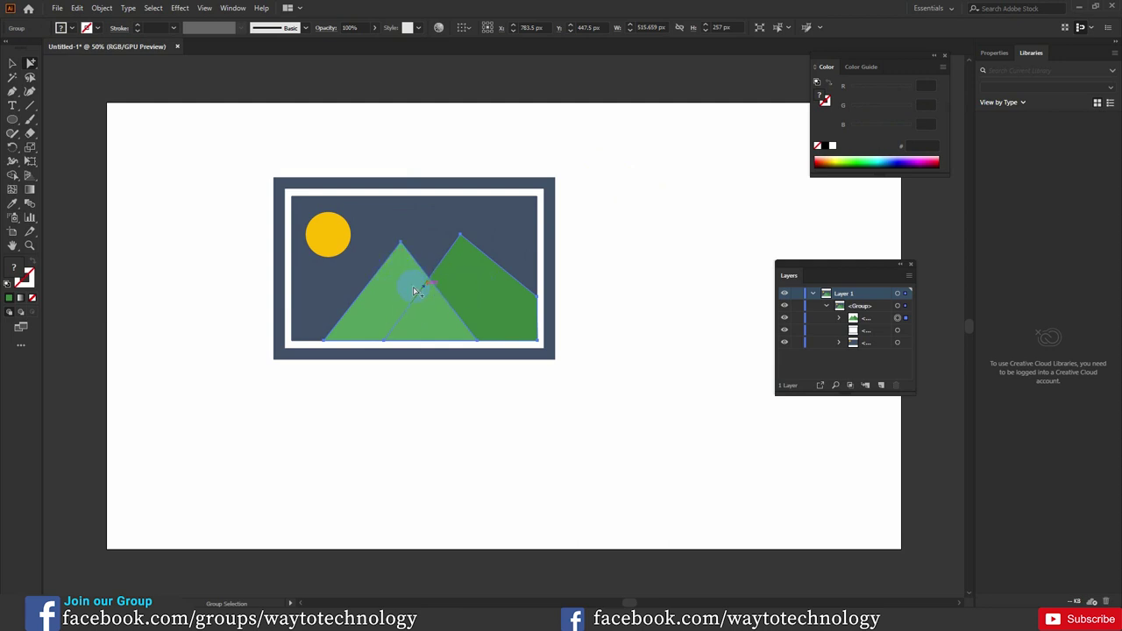
# Select the sun and its group, move them out of the frame, then undo the move.
pyautogui.click(343, 234)
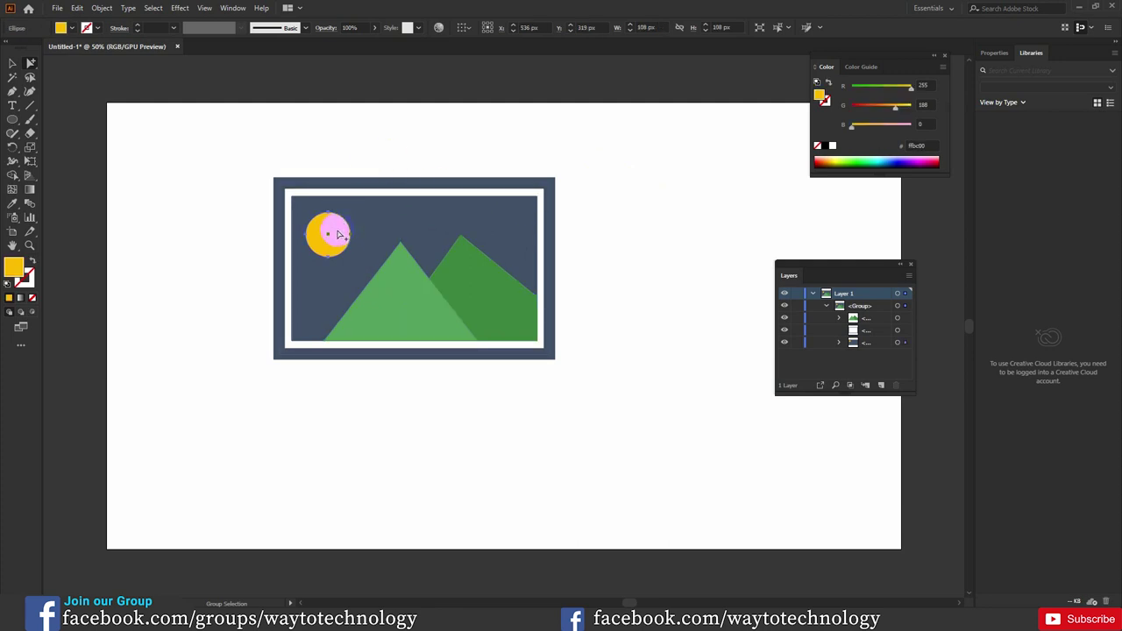
pyautogui.click(338, 231)
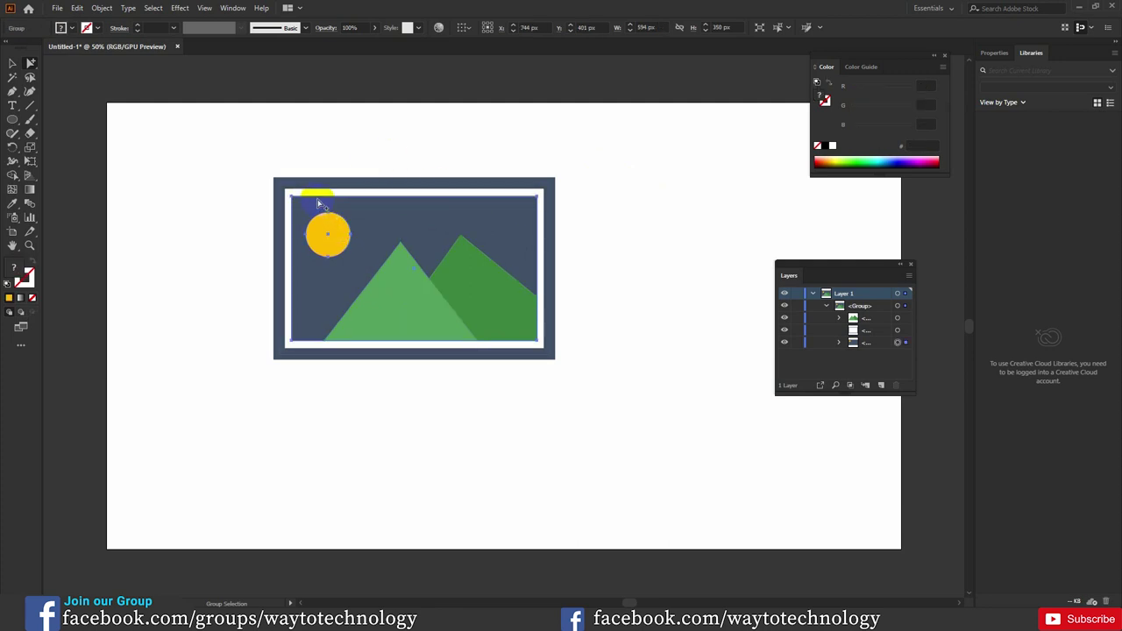
pyautogui.moveTo(336, 229); pyautogui.dragTo(186, 270)
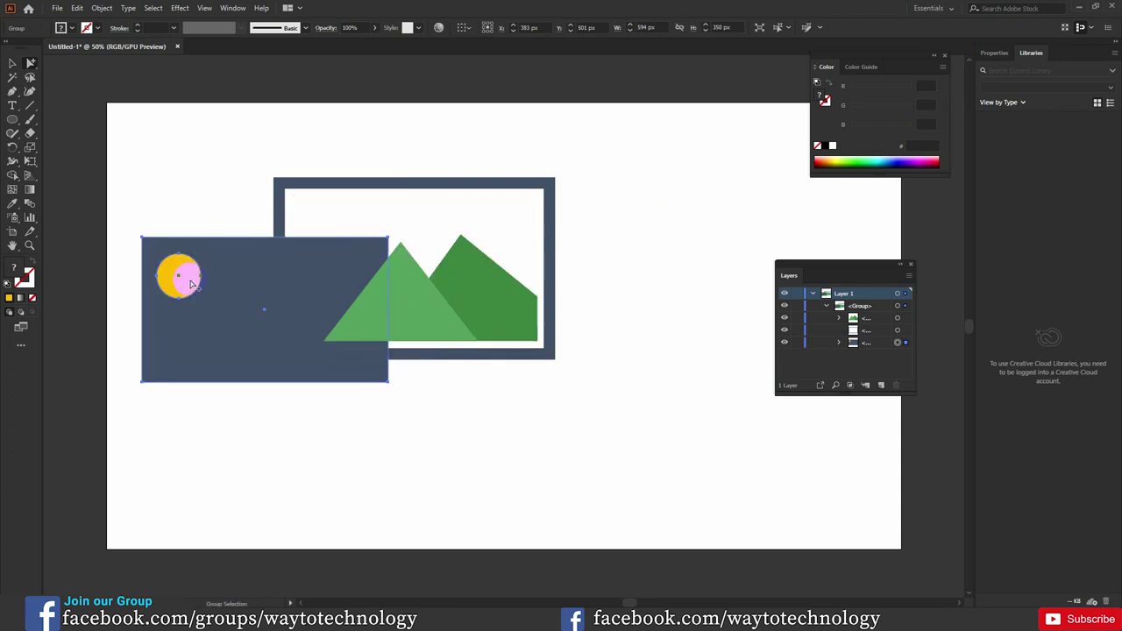
pyautogui.hotkey('ctrl', 'z')
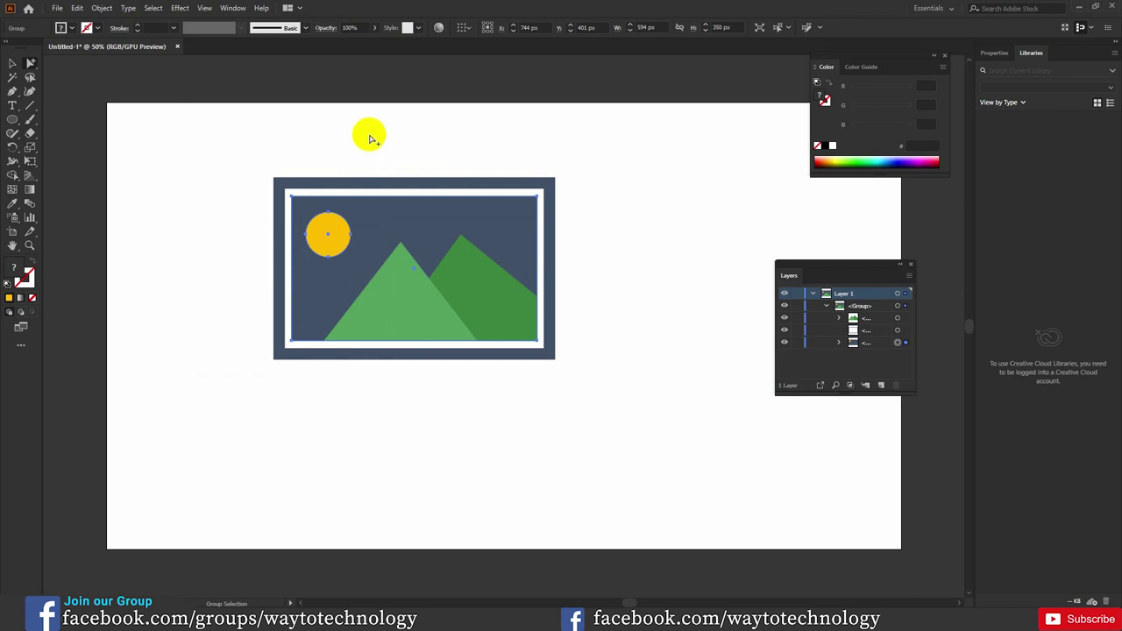
# Using Group Selection, click the light-green mountain repeatedly: mountain, both mountains, whole icon.
pyautogui.click(30, 64)
pyautogui.moveTo(36, 74); pyautogui.dragTo(81, 88)
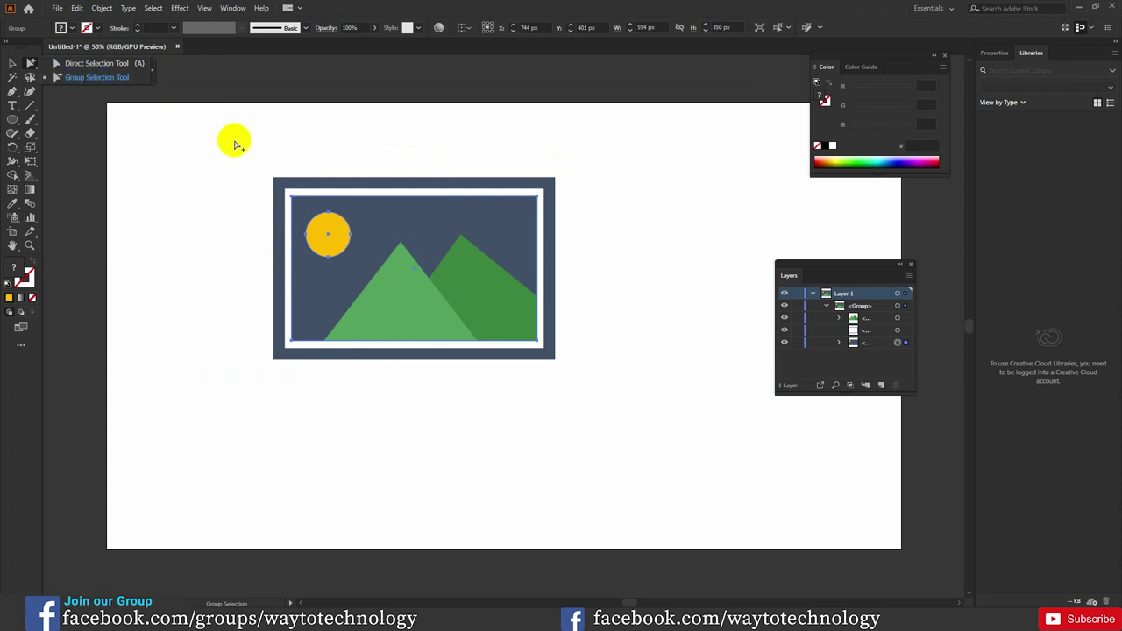
pyautogui.click(325, 150)
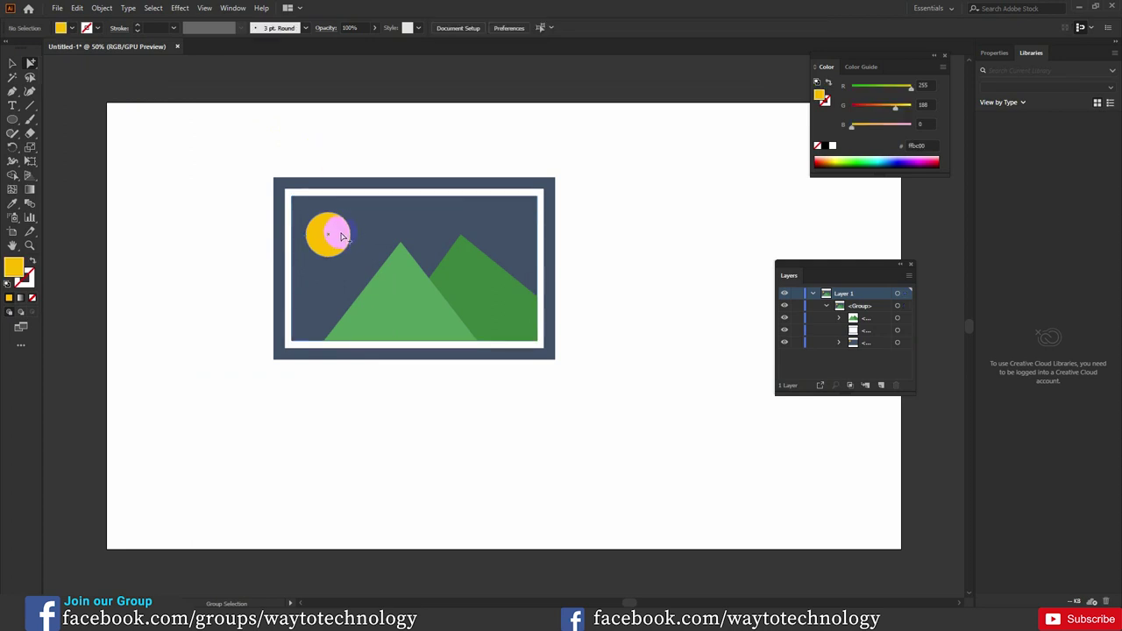
pyautogui.click(409, 305)
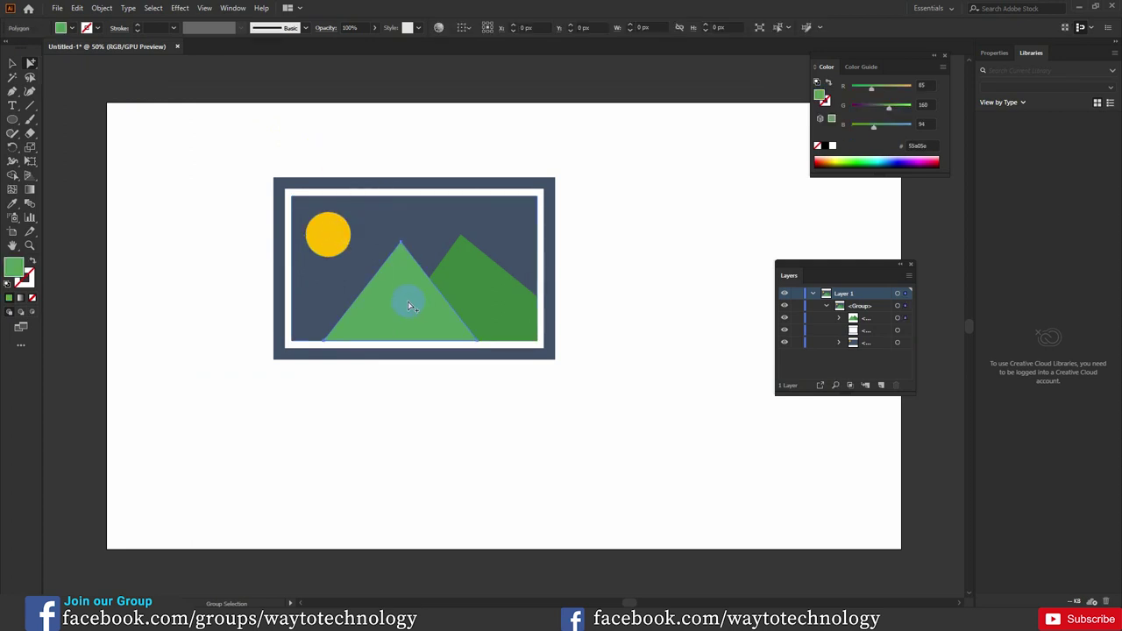
pyautogui.click(408, 305)
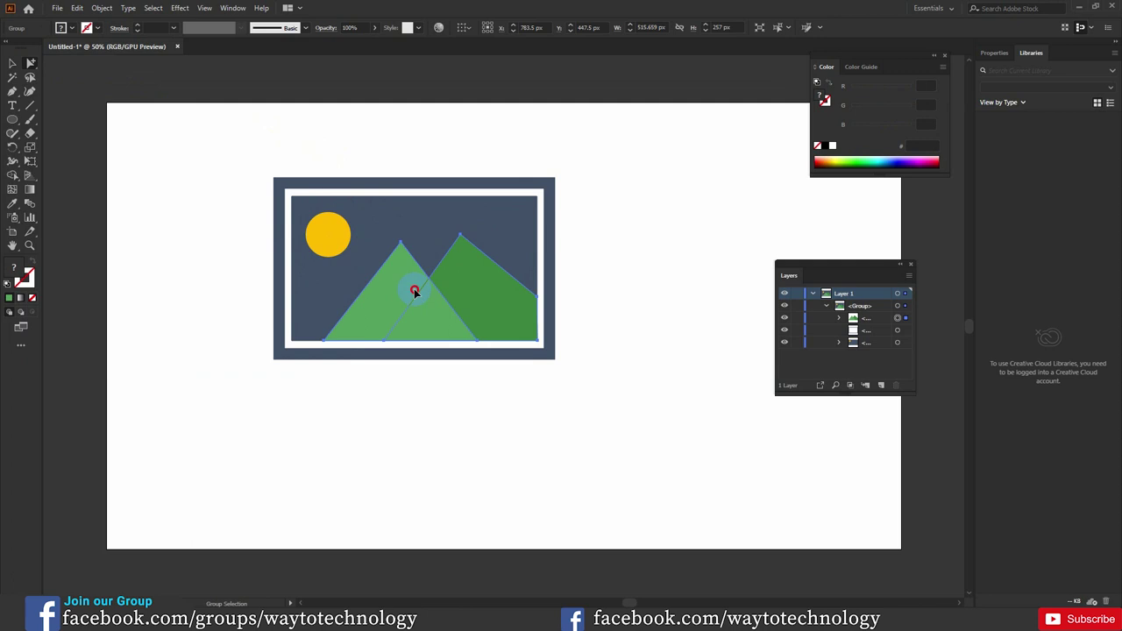
pyautogui.click(416, 294)
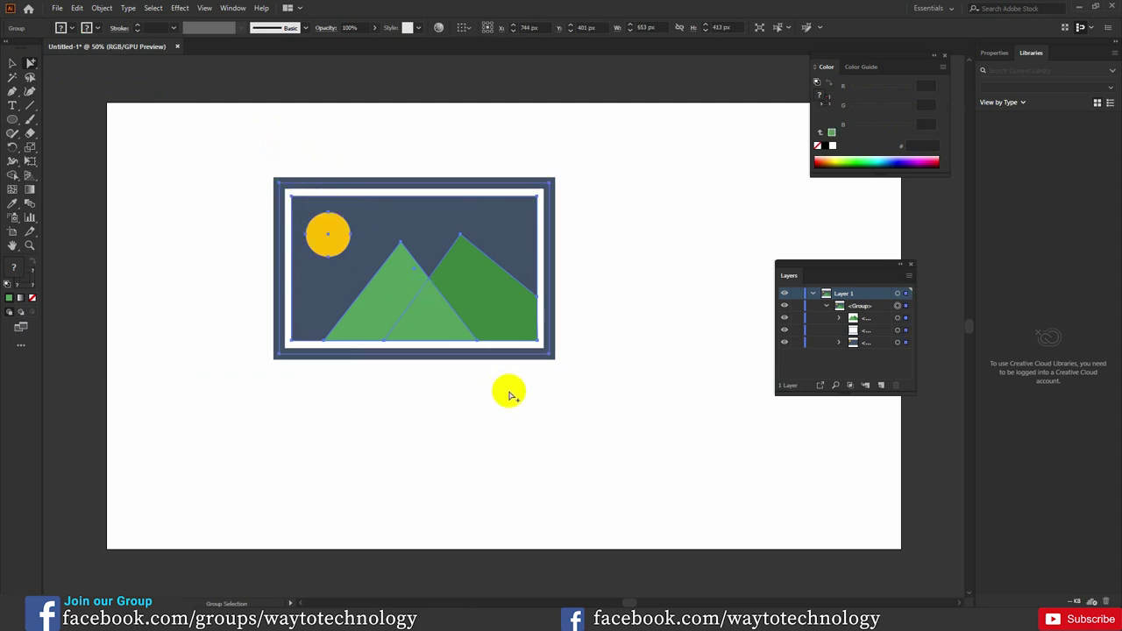
# Click through the frame and sun's nested groups up to the whole icon, then deselect.
pyautogui.click(649, 258)
pyautogui.click(382, 188)
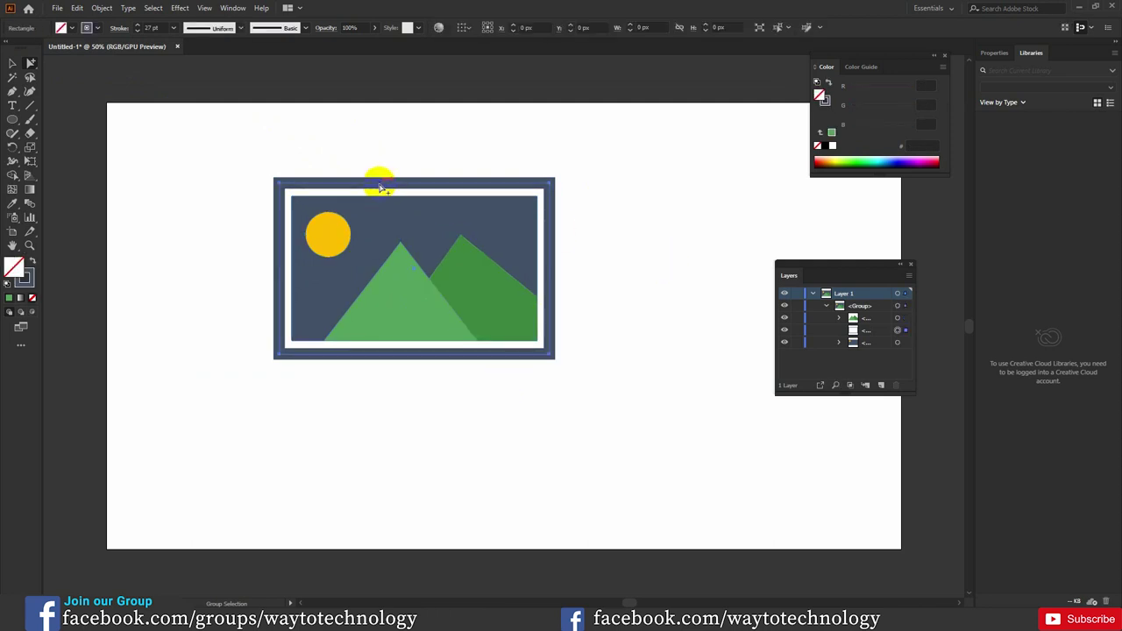
pyautogui.click(380, 187)
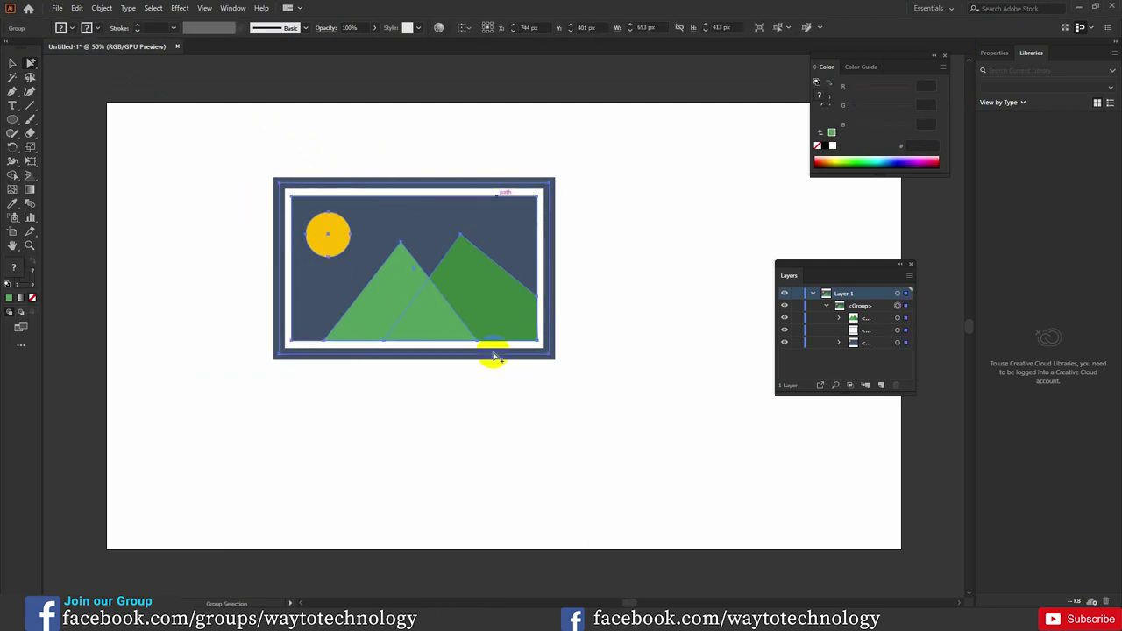
pyautogui.click(327, 240)
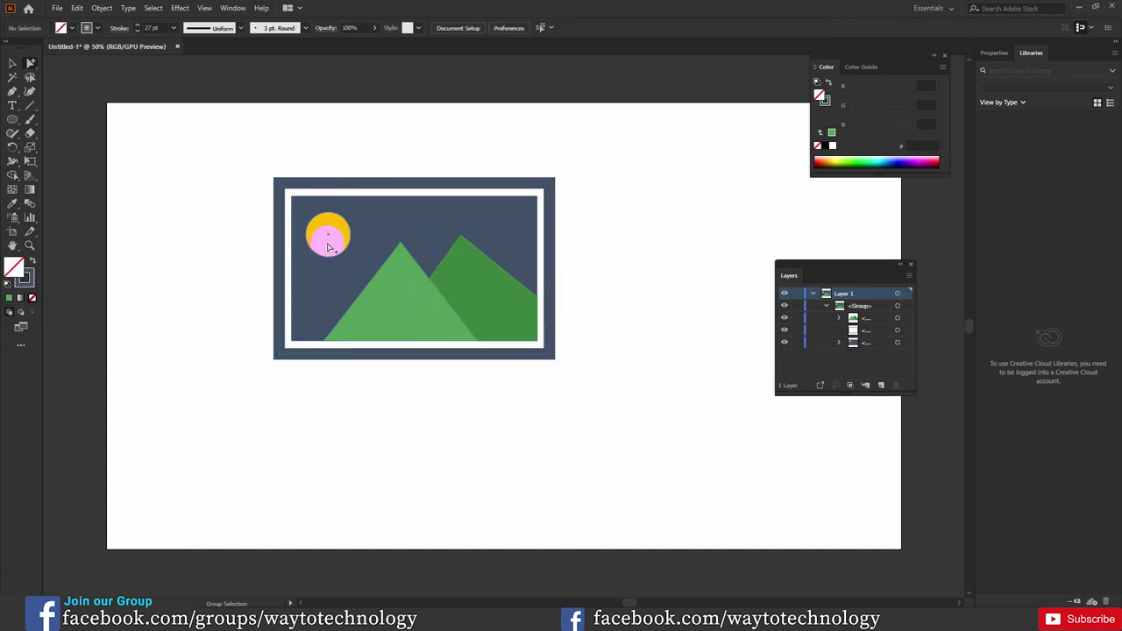
pyautogui.click(332, 233)
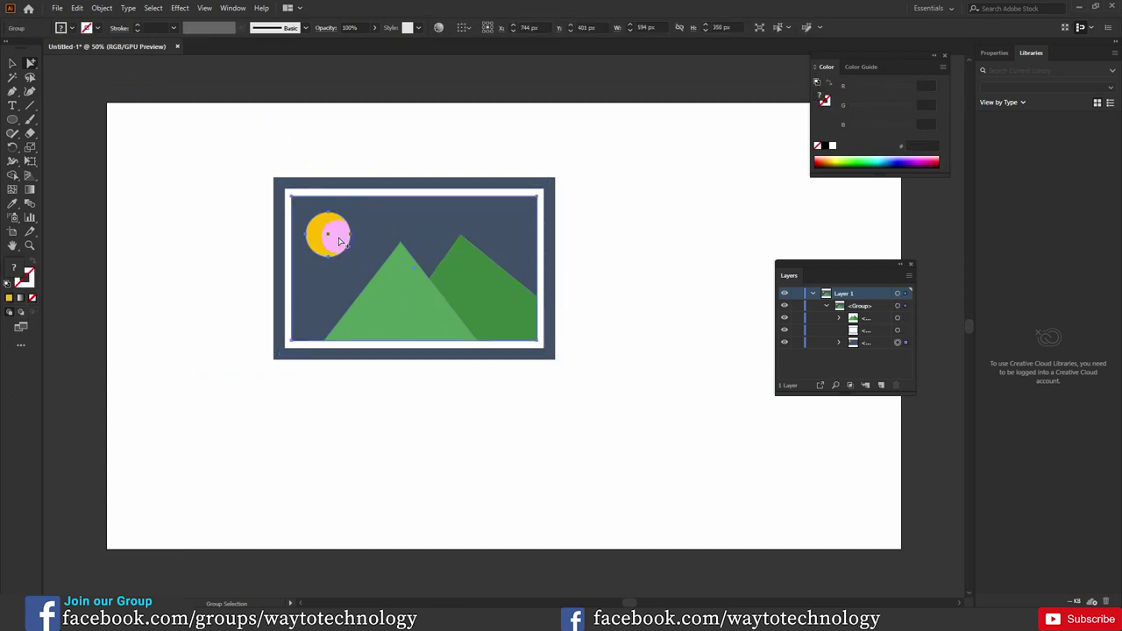
pyautogui.click(340, 231)
pyautogui.click(337, 234)
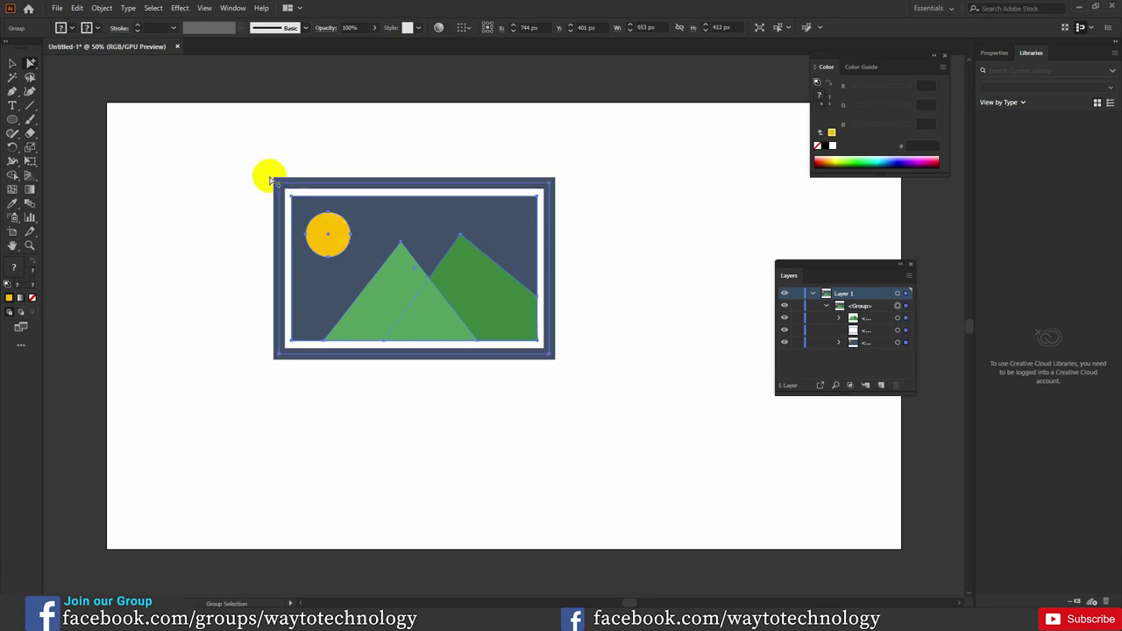
pyautogui.click(622, 308)
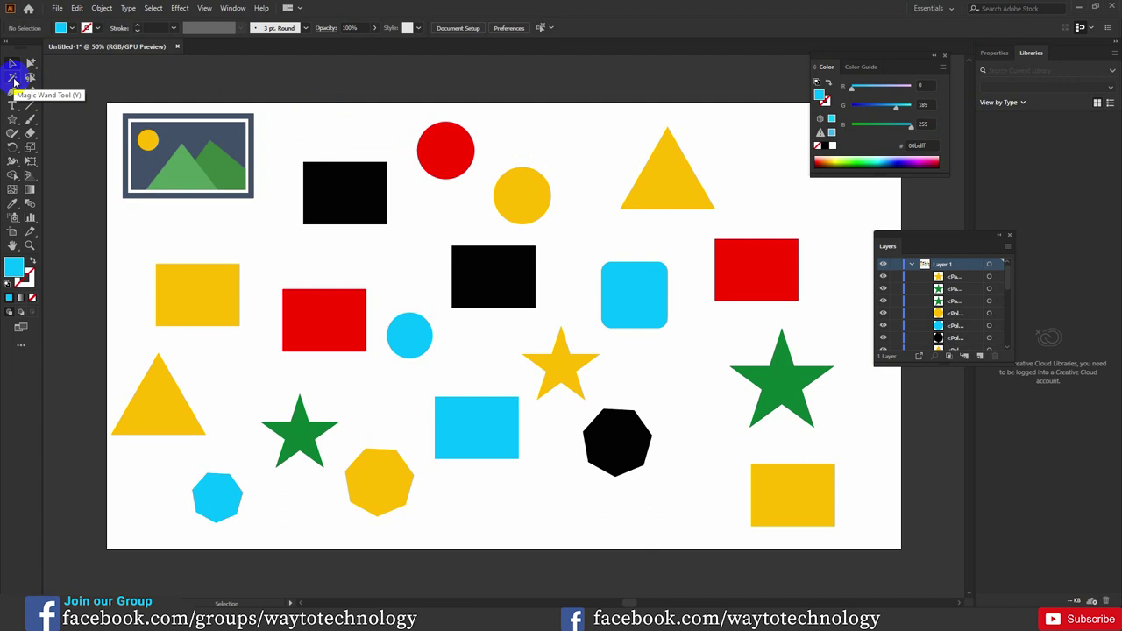
# With the Magic Wand Tool, click a black rectangle to select every black shape.
pyautogui.click(14, 79)
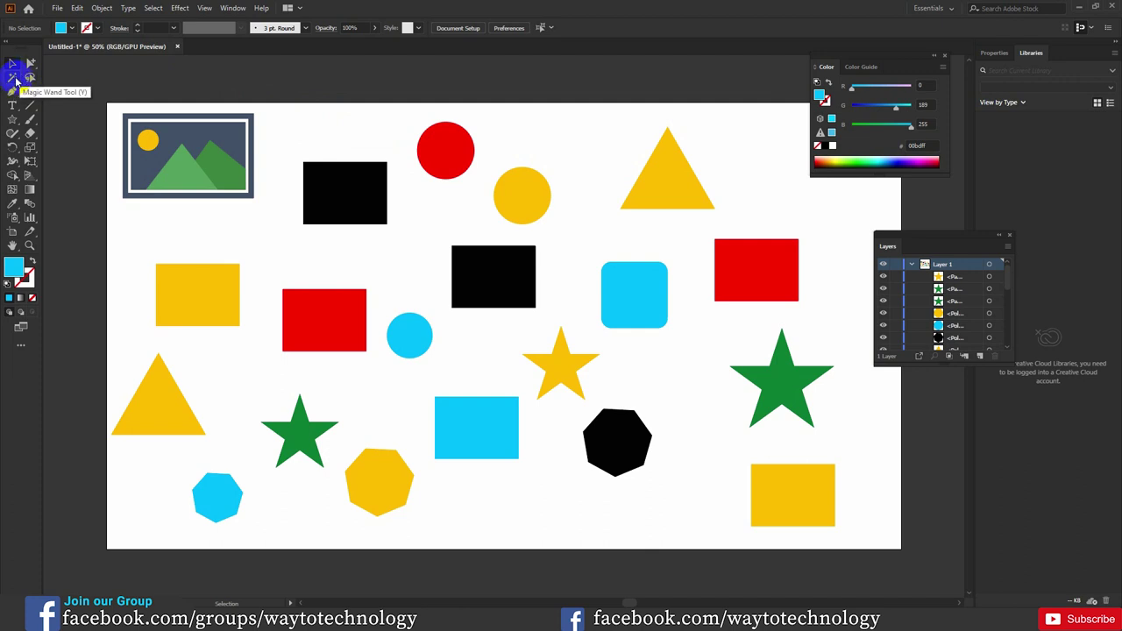
pyautogui.click(14, 79)
pyautogui.click(391, 186)
pyautogui.click(332, 159)
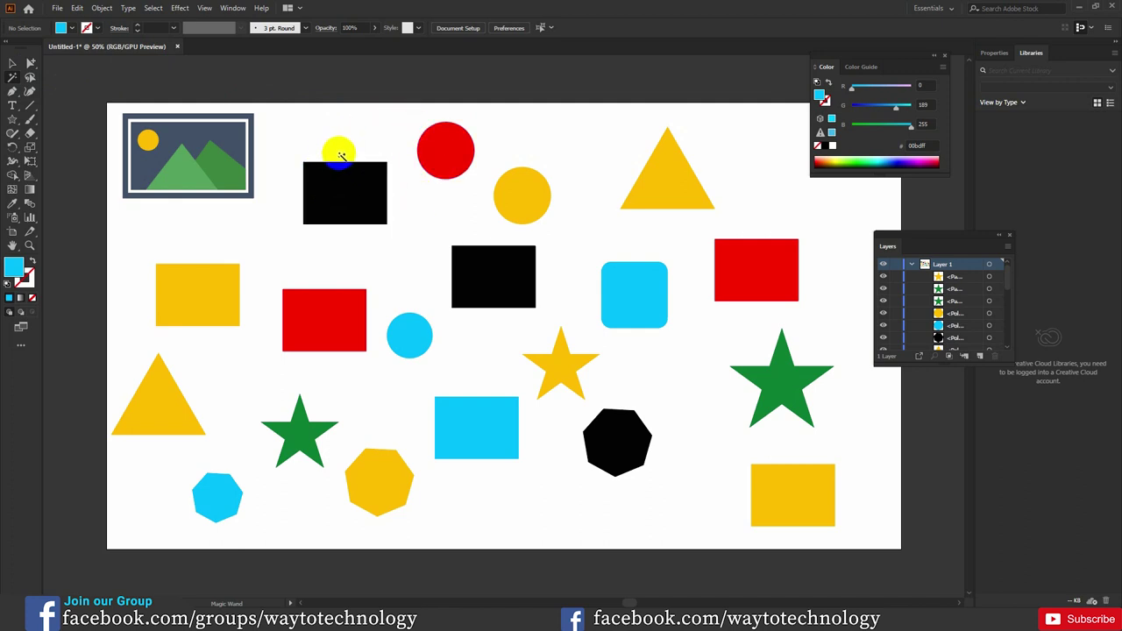
pyautogui.click(339, 166)
pyautogui.click(320, 130)
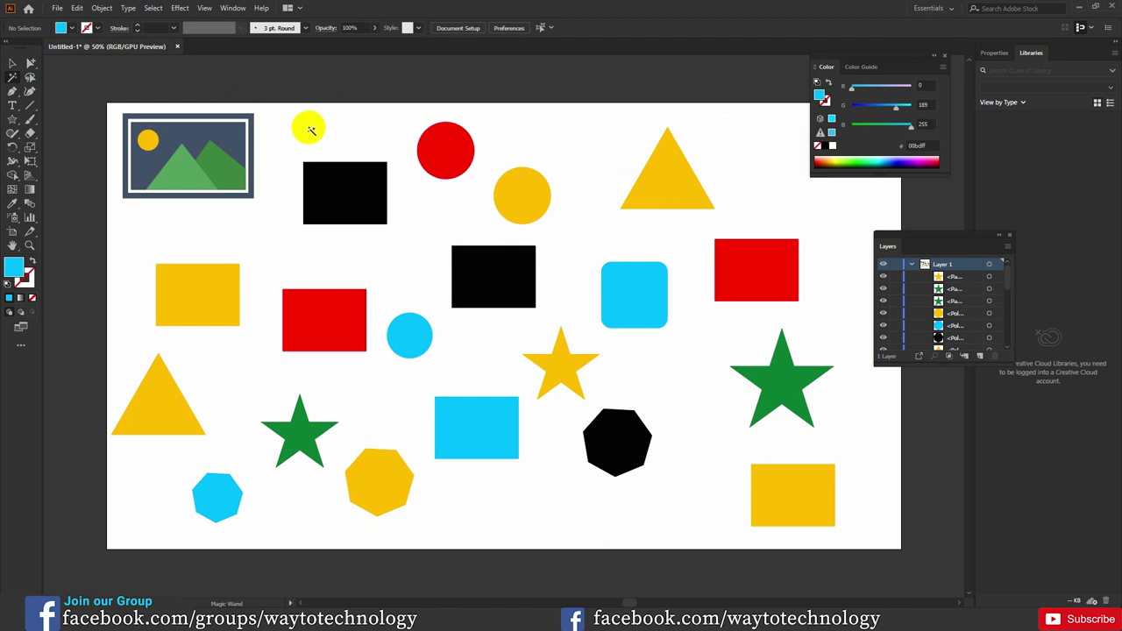
pyautogui.click(518, 267)
pyautogui.click(376, 218)
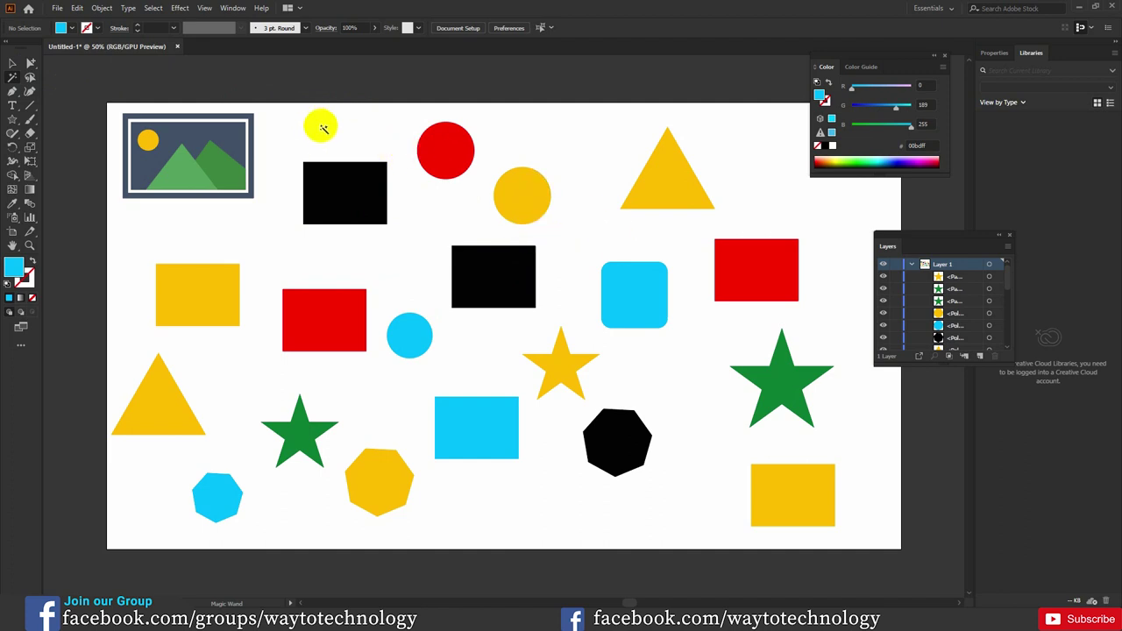
pyautogui.click(381, 176)
pyautogui.click(400, 167)
pyautogui.click(377, 213)
pyautogui.click(370, 184)
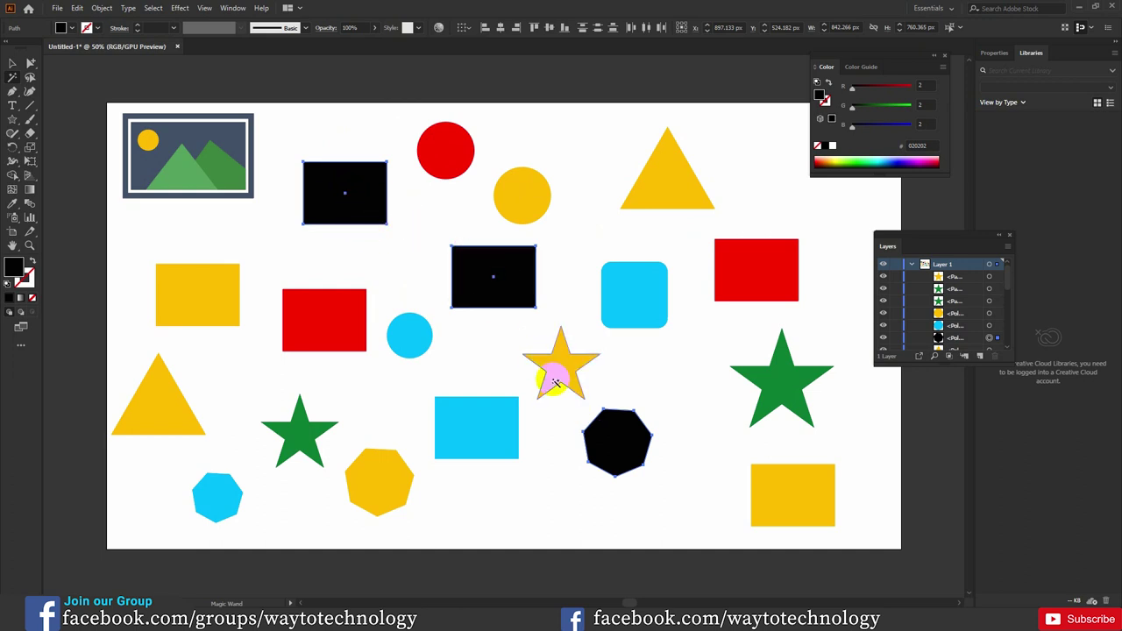
# Select all yellow shapes and drag them slightly to the right.
pyautogui.click(223, 295)
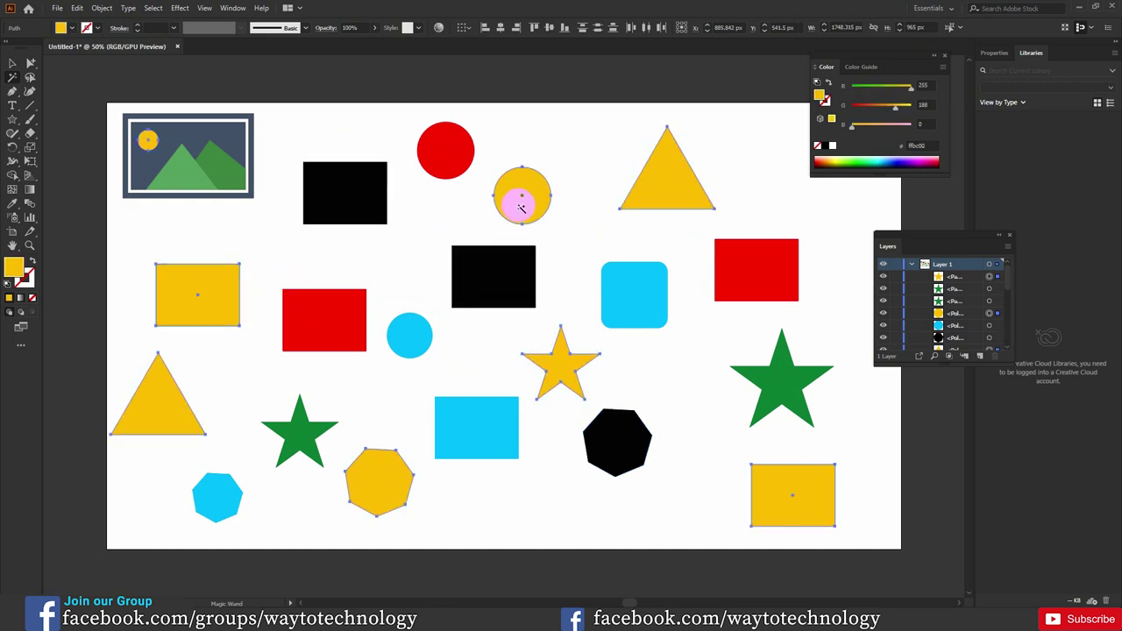
pyautogui.click(12, 63)
pyautogui.hotkey('ctrl', 'a')
pyautogui.moveTo(513, 207)
pyautogui.mouseDown()
pyautogui.moveTo(540, 196)
pyautogui.moveTo(530, 216)
pyautogui.moveTo(518, 205)
pyautogui.moveTo(529, 218)
pyautogui.mouseUp()
pyautogui.click(561, 167)
# Magic-wand select the three red shapes, delete them, then undo the deletion.
pyautogui.click(527, 175)
pyautogui.click(346, 131)
pyautogui.click(13, 77)
pyautogui.click(433, 152)
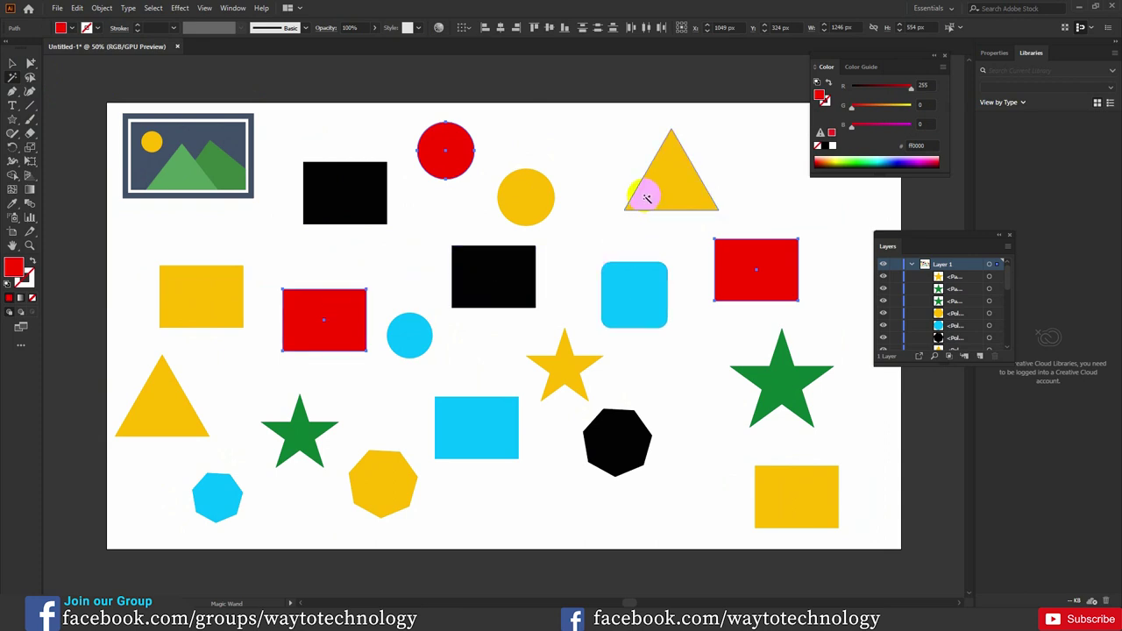
pyautogui.press('Delete')
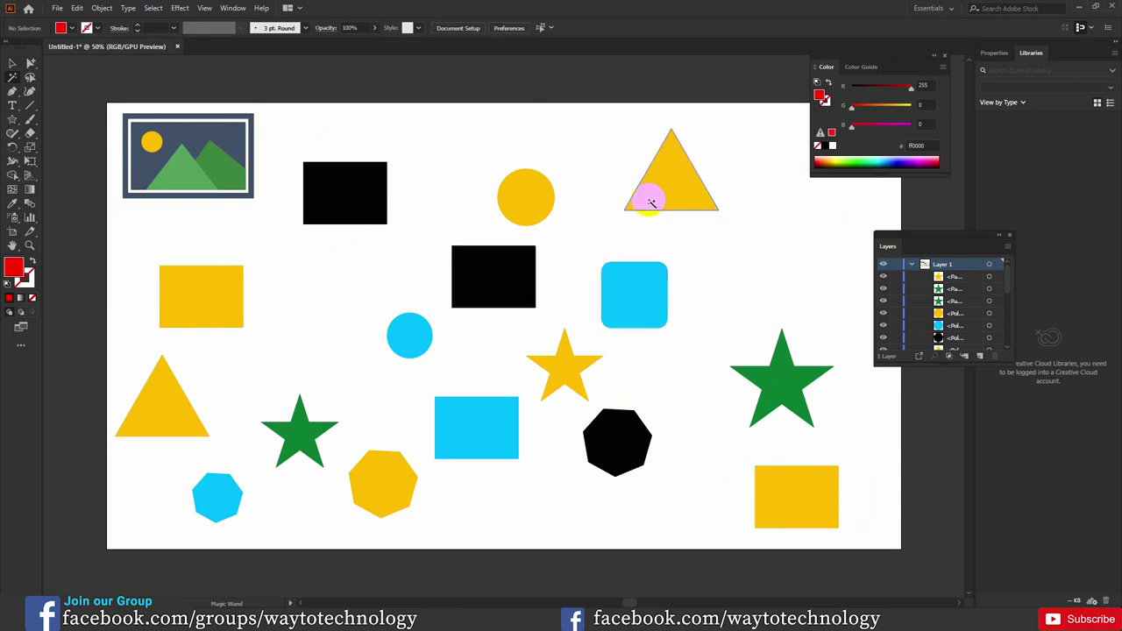
pyautogui.hotkey('ctrl', 'z')
pyautogui.press('y')
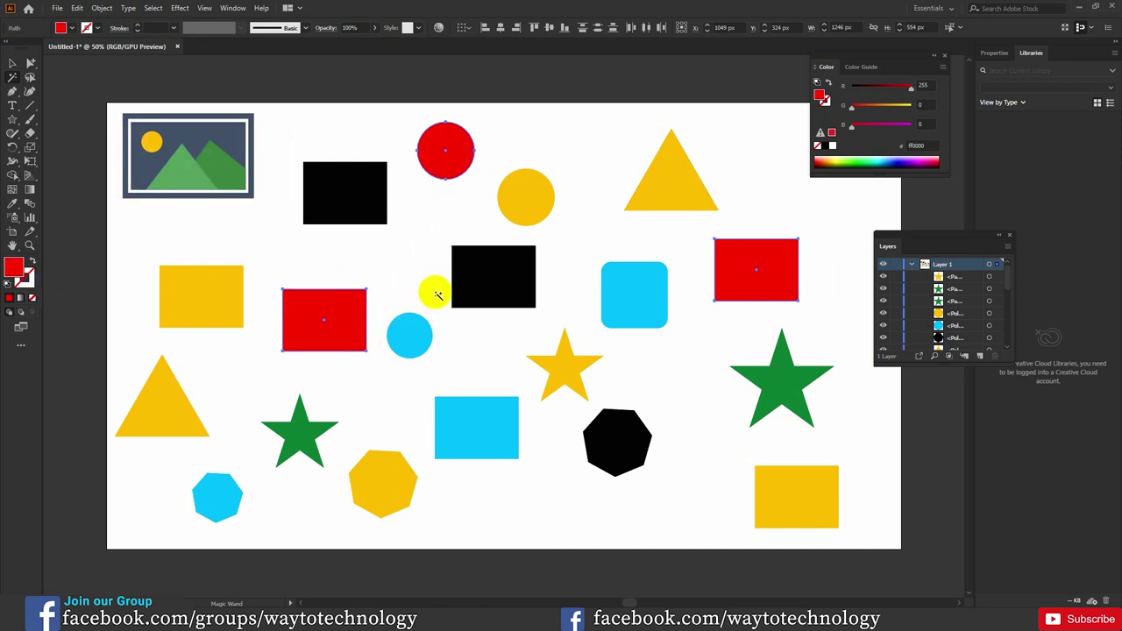
# Change the red circle and two red rectangles' fill to grey 707070 in the Color Picker.
pyautogui.doubleClick(14, 267)
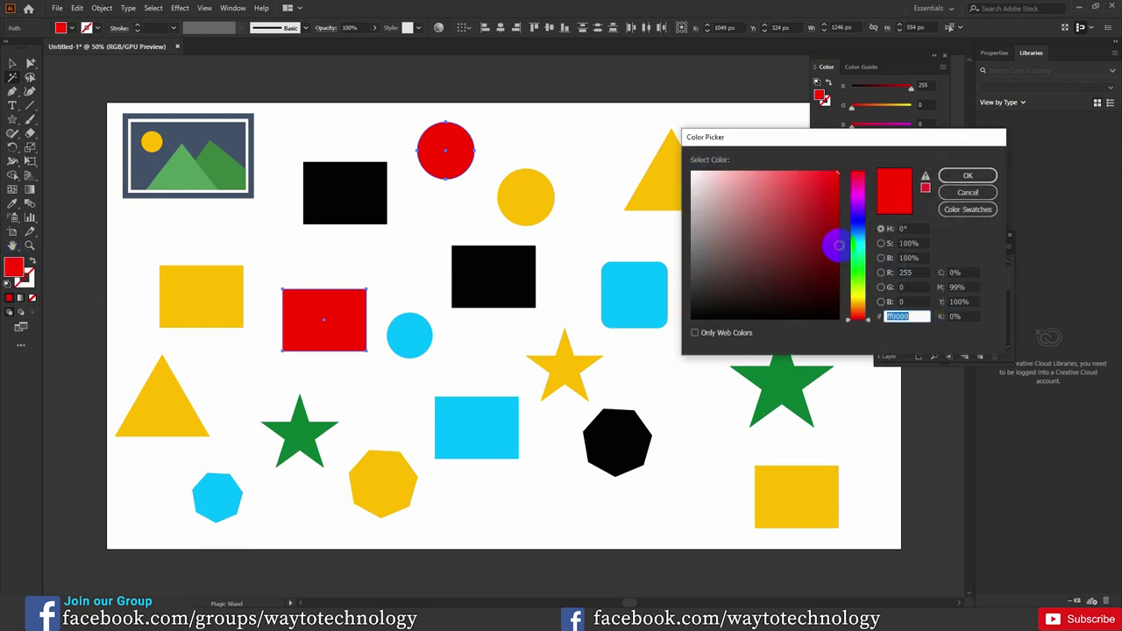
pyautogui.moveTo(726, 238); pyautogui.dragTo(685, 256)
pyautogui.click(970, 178)
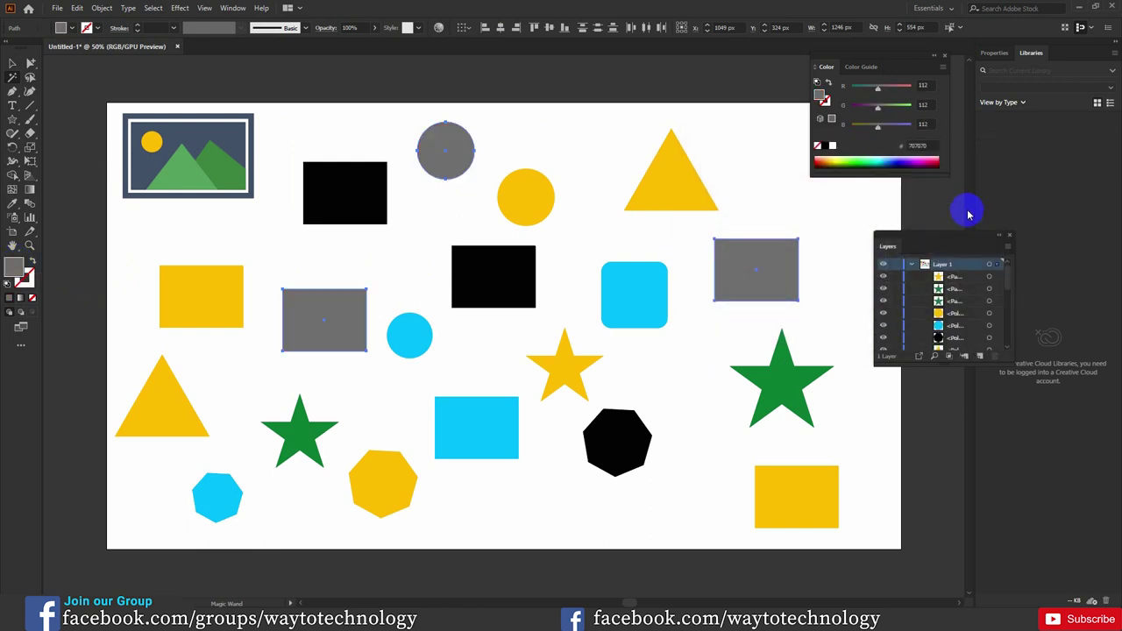
pyautogui.click(620, 278)
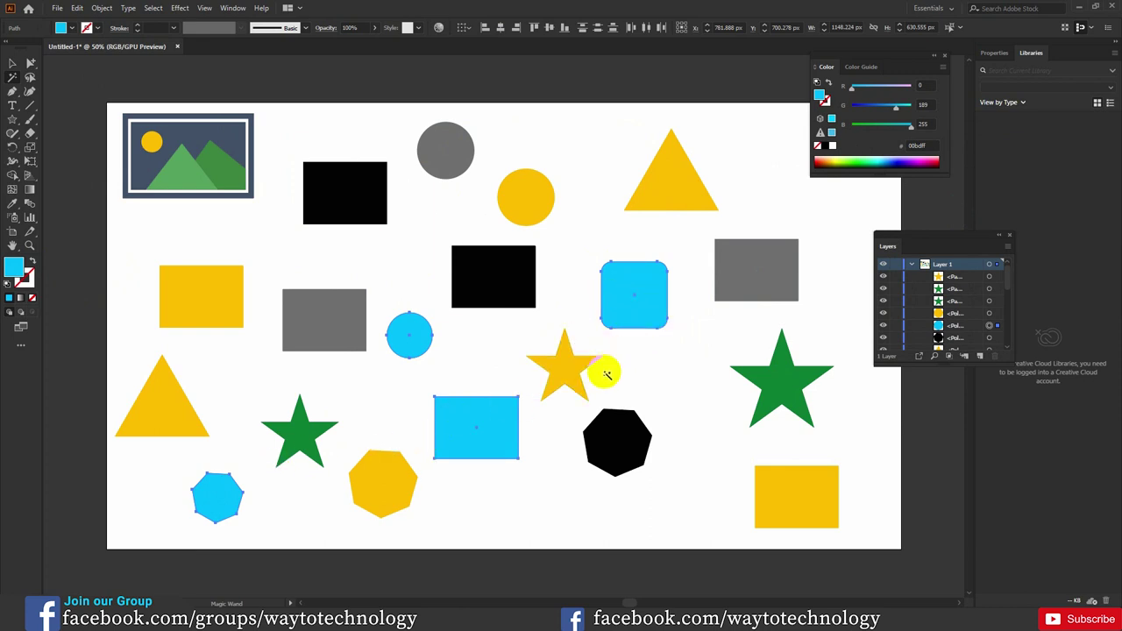
pyautogui.click(777, 383)
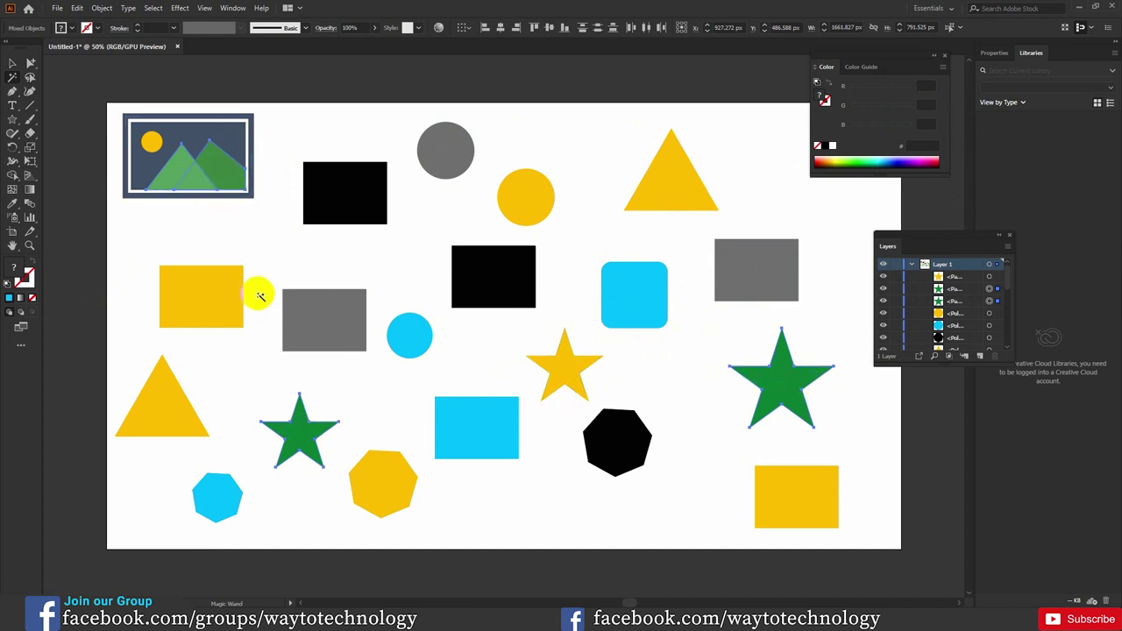
pyautogui.click(12, 64)
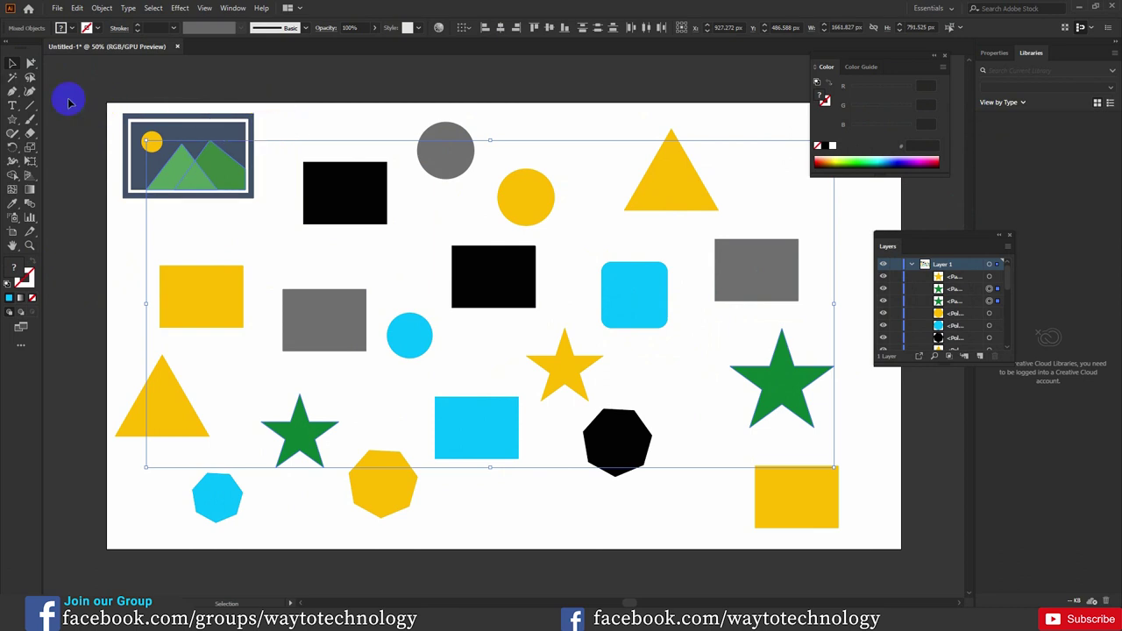
pyautogui.click(336, 126)
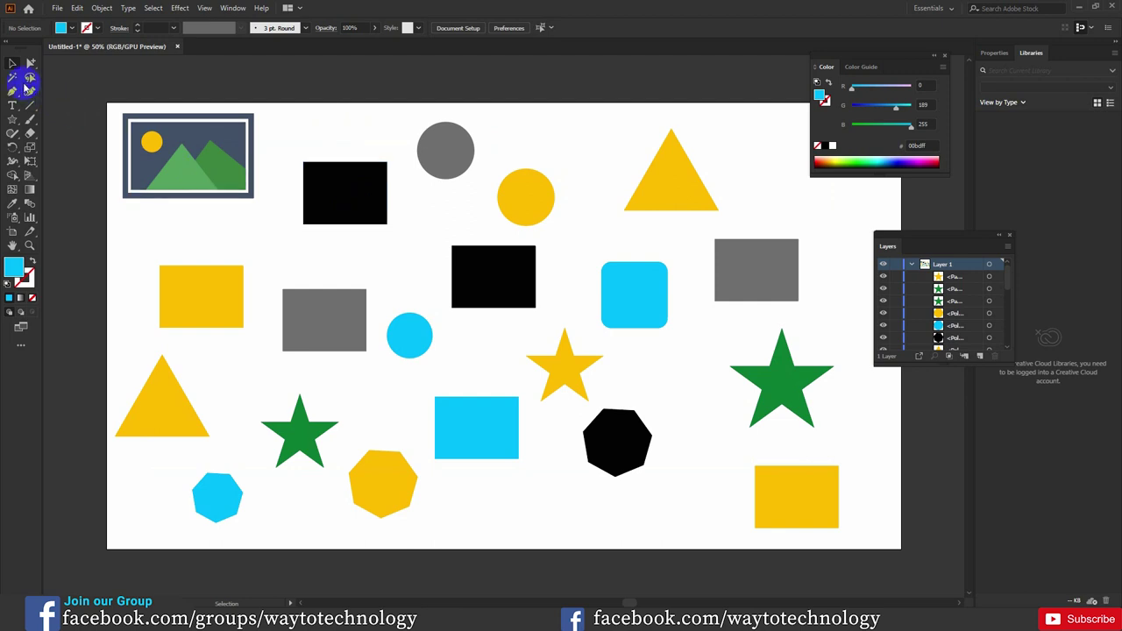
pyautogui.click(13, 78)
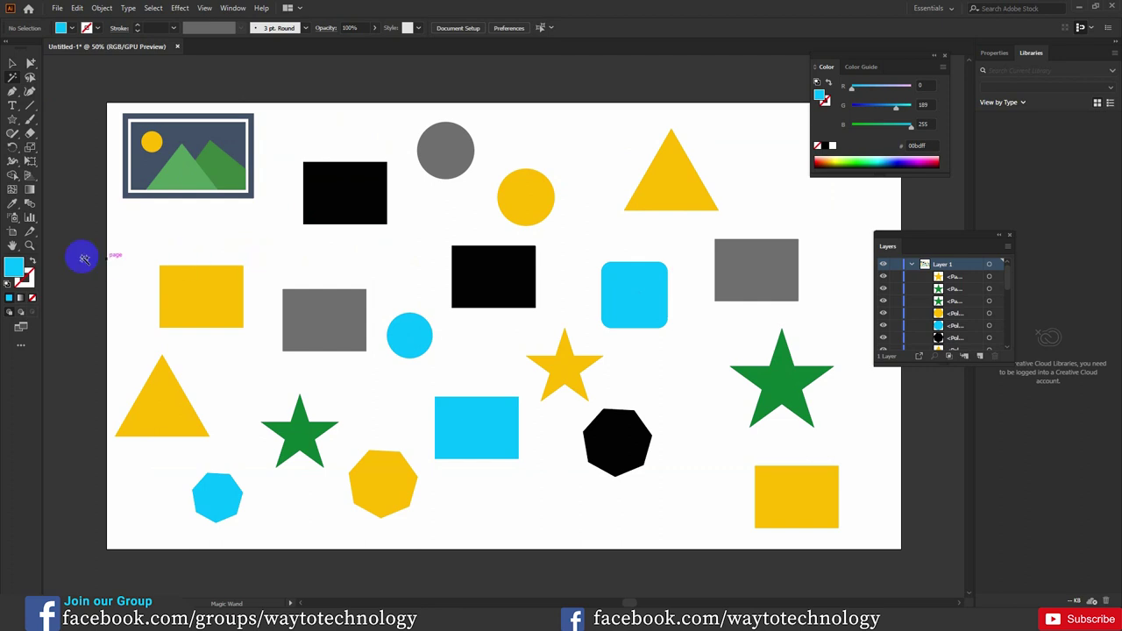
# Try Lasso loops around the black, grey and cyan shapes and toward the yellow star.
pyautogui.click(29, 78)
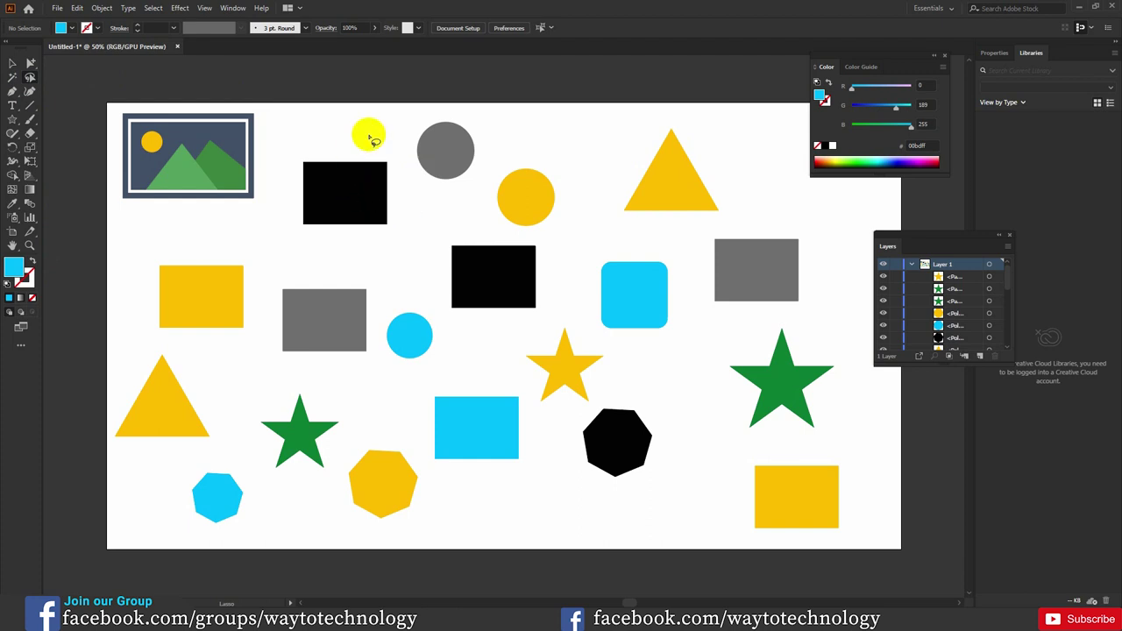
pyautogui.moveTo(314, 191); pyautogui.dragTo(484, 270)
pyautogui.moveTo(344, 326)
pyautogui.mouseDown()
pyautogui.moveTo(464, 413)
pyautogui.moveTo(476, 401)
pyautogui.mouseUp()
pyautogui.moveTo(638, 298)
pyautogui.mouseDown()
pyautogui.moveTo(573, 368)
pyautogui.moveTo(646, 301)
pyautogui.moveTo(606, 339)
pyautogui.mouseUp()
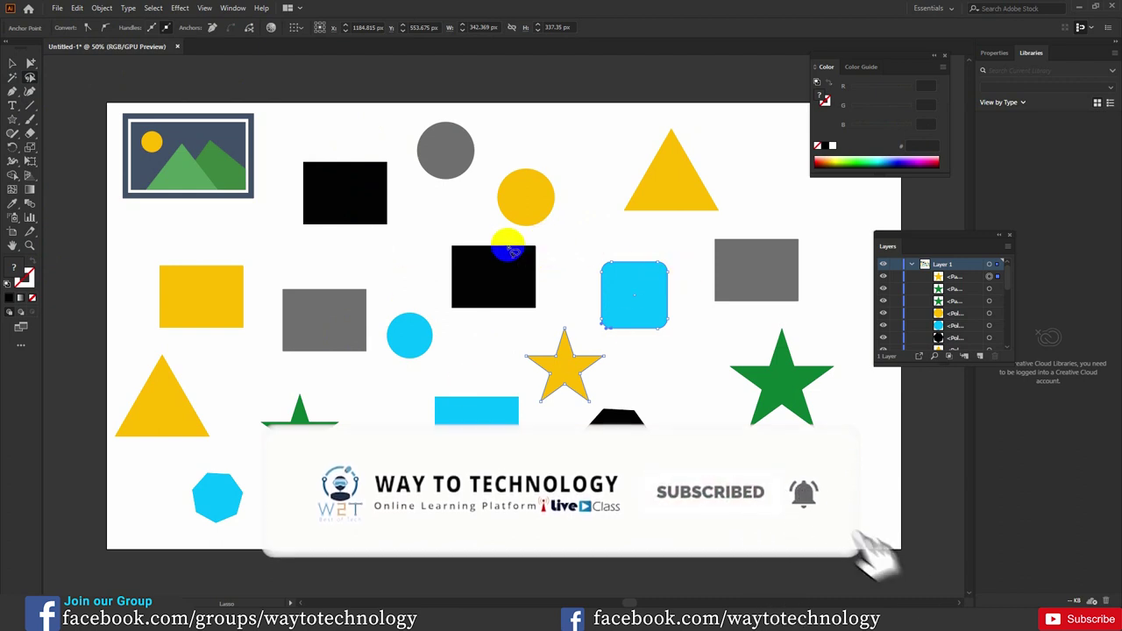
pyautogui.moveTo(315, 207)
pyautogui.mouseDown()
pyautogui.moveTo(318, 281)
pyautogui.moveTo(476, 403)
pyautogui.moveTo(489, 373)
pyautogui.mouseUp()
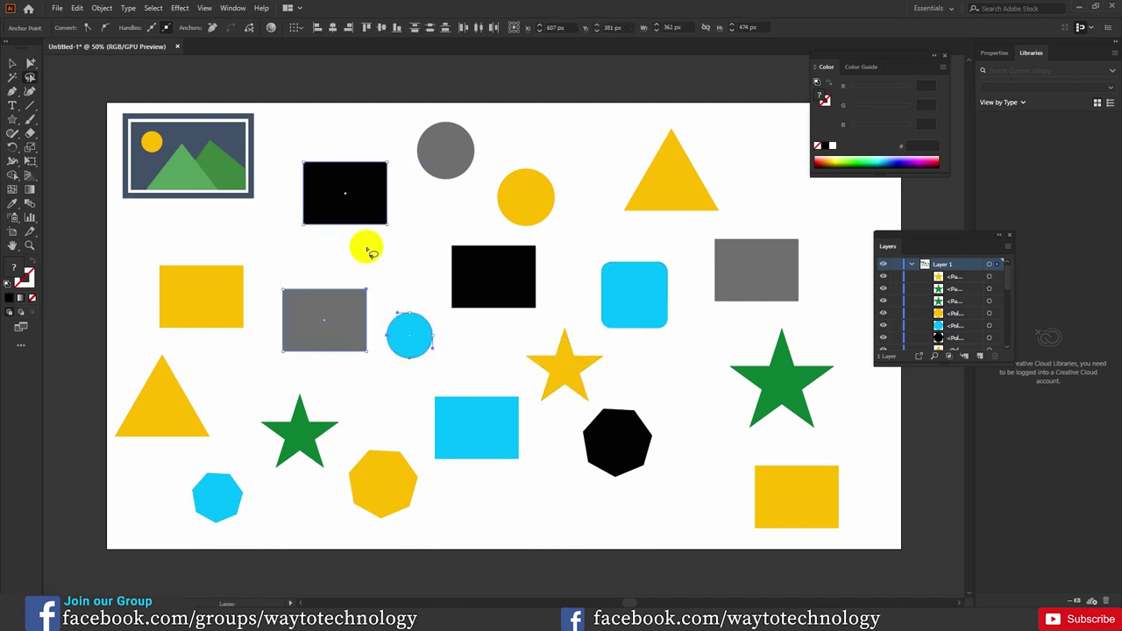
pyautogui.moveTo(333, 192)
pyautogui.mouseDown()
pyautogui.moveTo(338, 345)
pyautogui.moveTo(465, 417)
pyautogui.mouseUp()
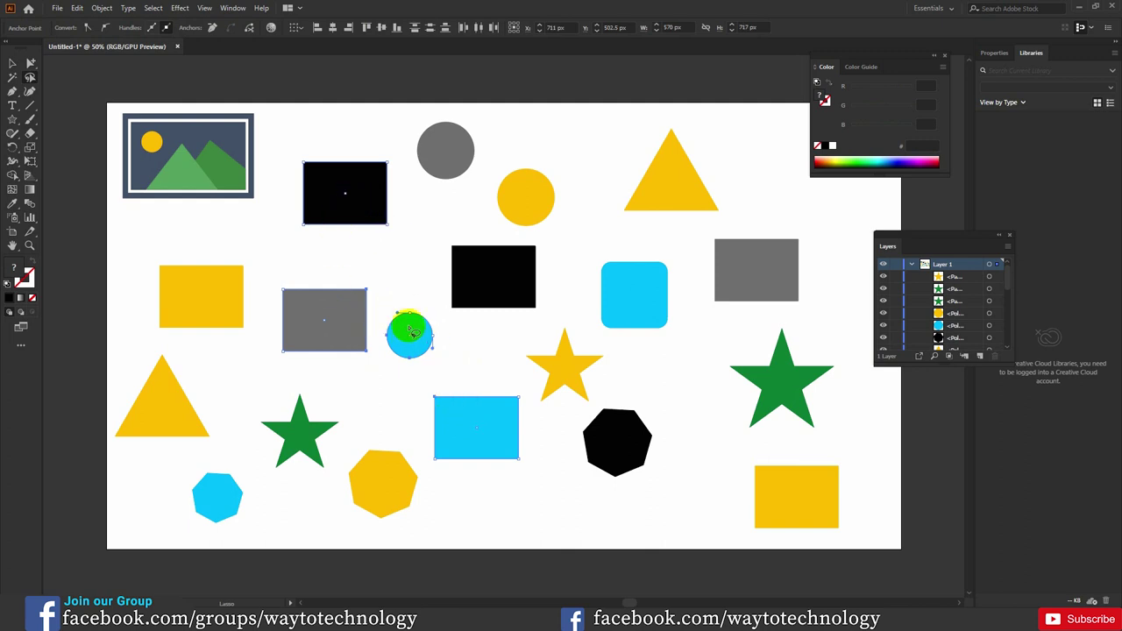
pyautogui.click(371, 242)
# Lasso-select both black rectangles with the neighbouring grey and cyan shapes, then return to Selection.
pyautogui.moveTo(337, 206)
pyautogui.mouseDown()
pyautogui.moveTo(341, 325)
pyautogui.moveTo(454, 424)
pyautogui.moveTo(423, 379)
pyautogui.mouseUp()
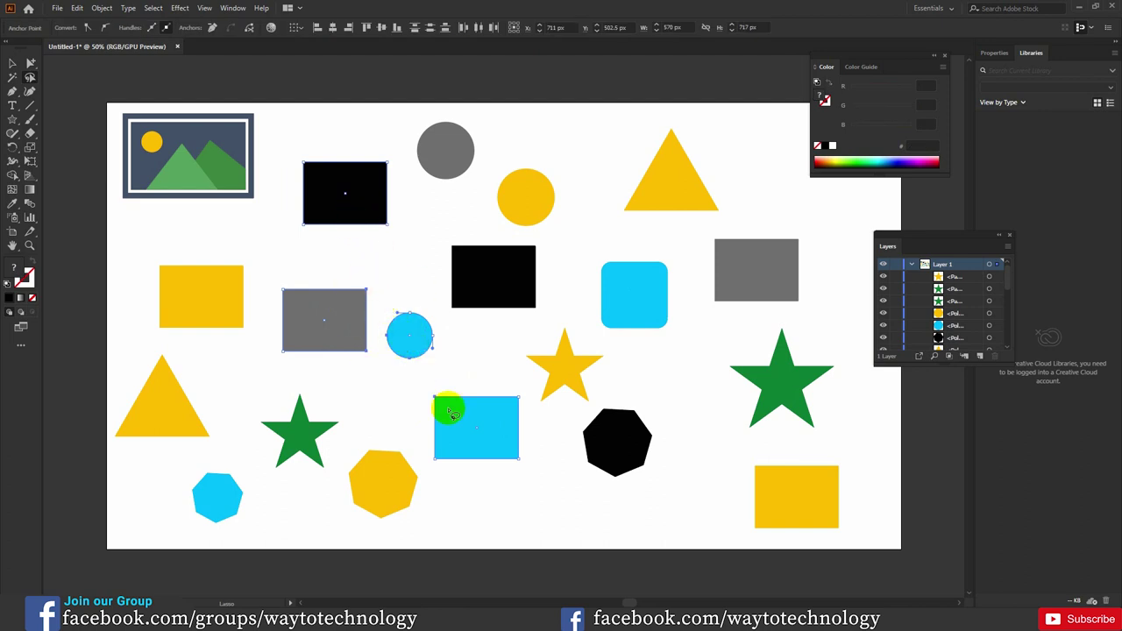
pyautogui.click(399, 281)
pyautogui.moveTo(349, 198)
pyautogui.mouseDown()
pyautogui.moveTo(320, 201)
pyautogui.moveTo(345, 323)
pyautogui.moveTo(403, 384)
pyautogui.moveTo(462, 419)
pyautogui.moveTo(451, 383)
pyautogui.moveTo(325, 205)
pyautogui.moveTo(319, 275)
pyautogui.moveTo(371, 384)
pyautogui.moveTo(454, 418)
pyautogui.moveTo(461, 433)
pyautogui.moveTo(400, 468)
pyautogui.moveTo(353, 423)
pyautogui.moveTo(323, 345)
pyautogui.moveTo(313, 253)
pyautogui.moveTo(341, 193)
pyautogui.moveTo(326, 226)
pyautogui.mouseUp()
pyautogui.click(333, 201)
pyautogui.click(379, 246)
pyautogui.moveTo(324, 228)
pyautogui.mouseDown()
pyautogui.moveTo(368, 363)
pyautogui.moveTo(470, 423)
pyautogui.moveTo(376, 356)
pyautogui.moveTo(354, 309)
pyautogui.moveTo(341, 203)
pyautogui.mouseUp()
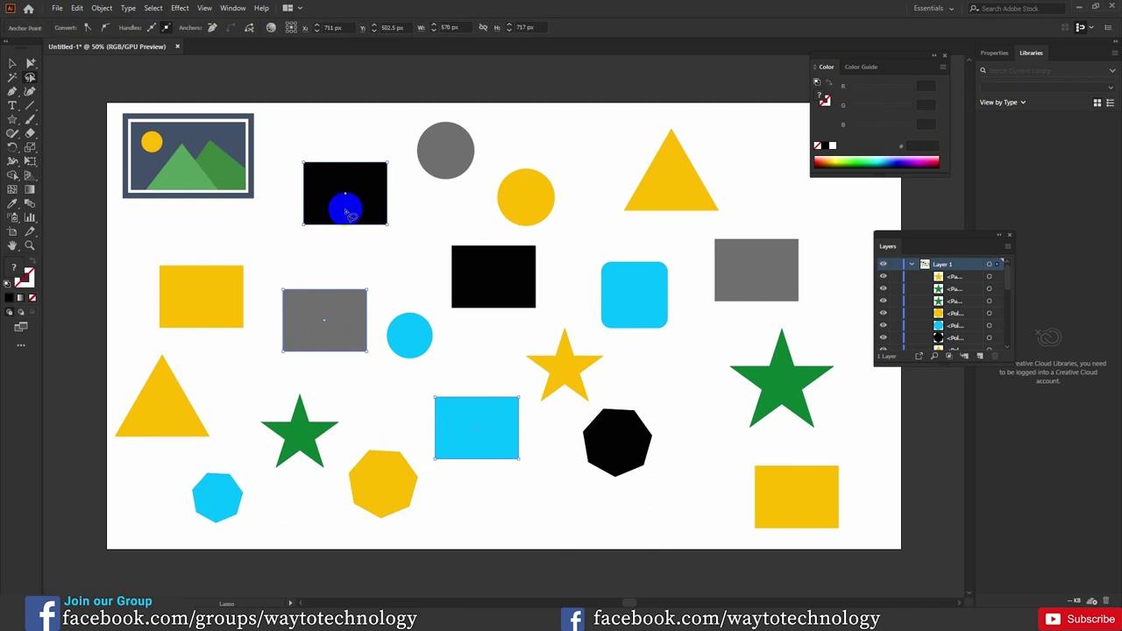
pyautogui.moveTo(375, 198)
pyautogui.mouseDown()
pyautogui.moveTo(471, 266)
pyautogui.moveTo(555, 302)
pyautogui.moveTo(655, 298)
pyautogui.moveTo(746, 257)
pyautogui.moveTo(667, 180)
pyautogui.moveTo(639, 188)
pyautogui.moveTo(537, 151)
pyautogui.moveTo(579, 205)
pyautogui.moveTo(520, 253)
pyautogui.moveTo(366, 205)
pyautogui.moveTo(400, 232)
pyautogui.mouseUp()
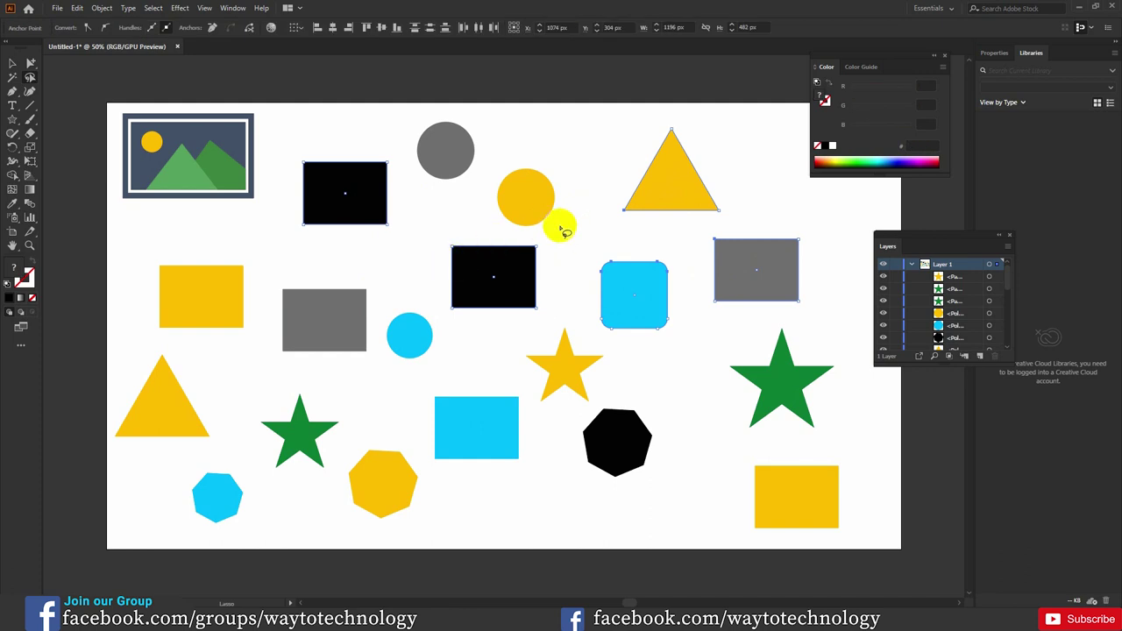
pyautogui.click(13, 64)
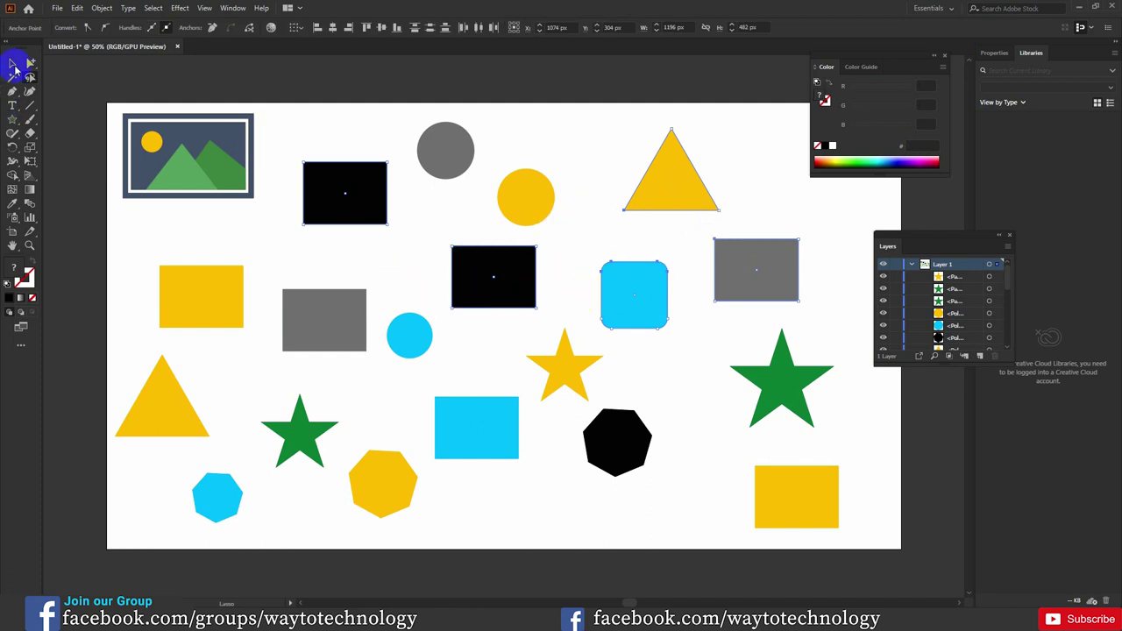
# Drag the yellow triangle left, undo the move, and deselect it.
pyautogui.moveTo(664, 201); pyautogui.dragTo(626, 195)
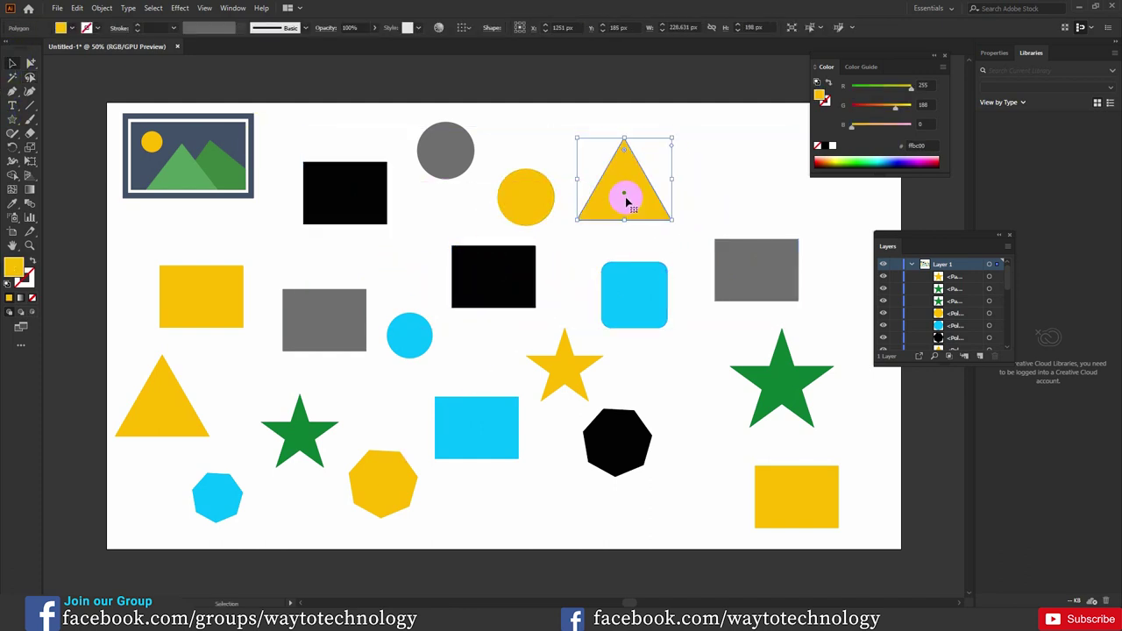
pyautogui.hotkey('ctrl', 'z')
pyautogui.click(574, 190)
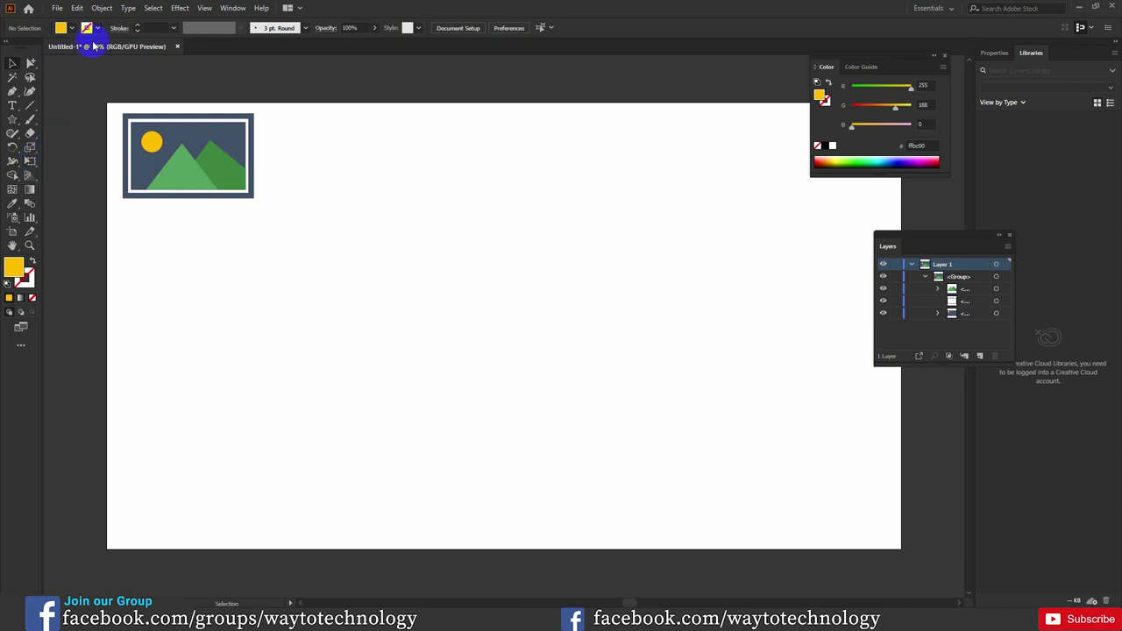
# Open Edit > Keyboard Shortcuts and show the Menu Commands shortcuts.
pyautogui.click(79, 8)
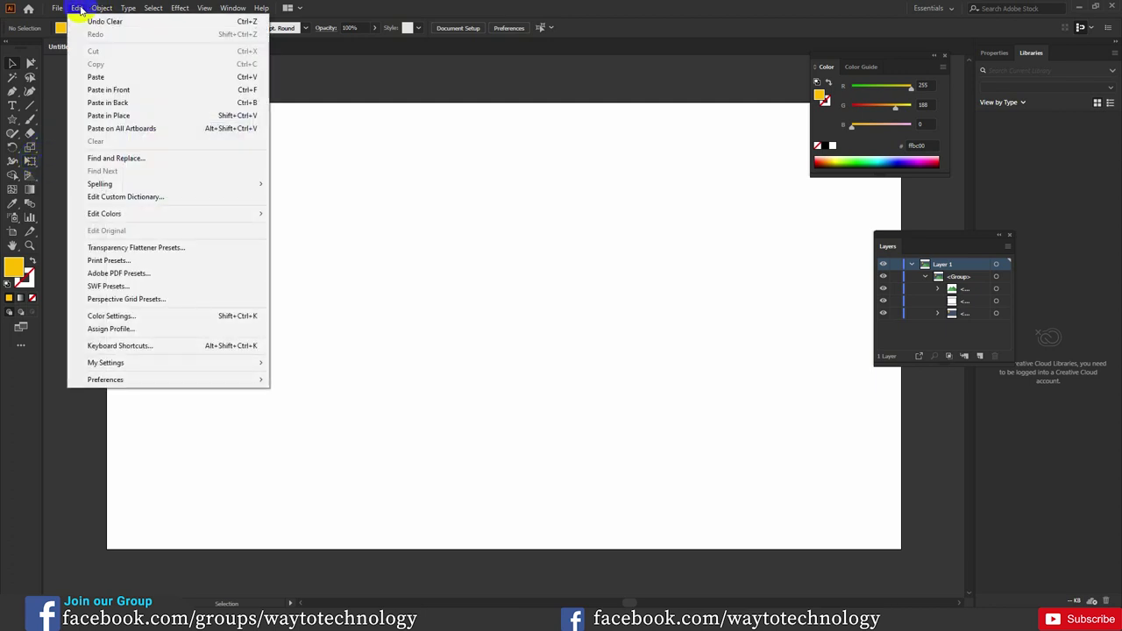
pyautogui.click(132, 347)
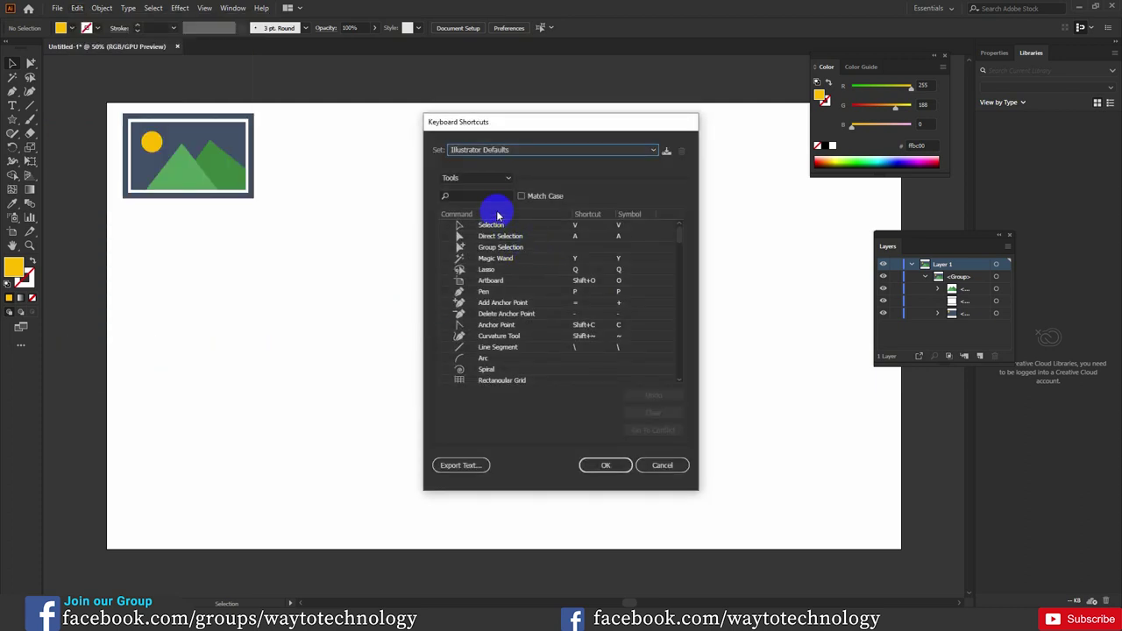
pyautogui.click(505, 179)
pyautogui.click(505, 180)
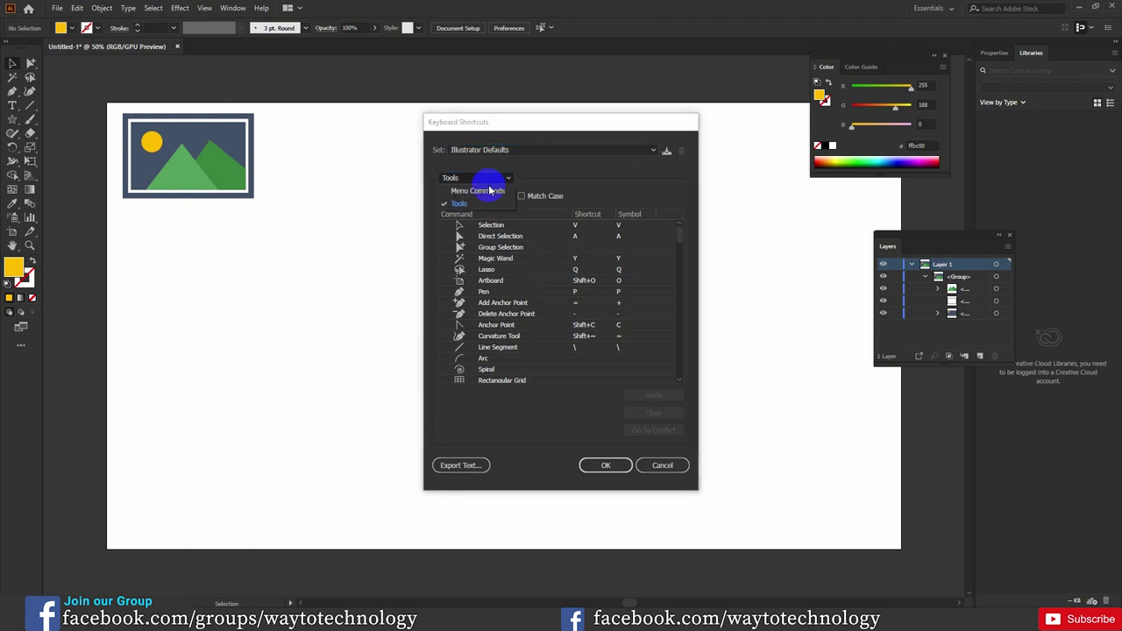
pyautogui.click(493, 193)
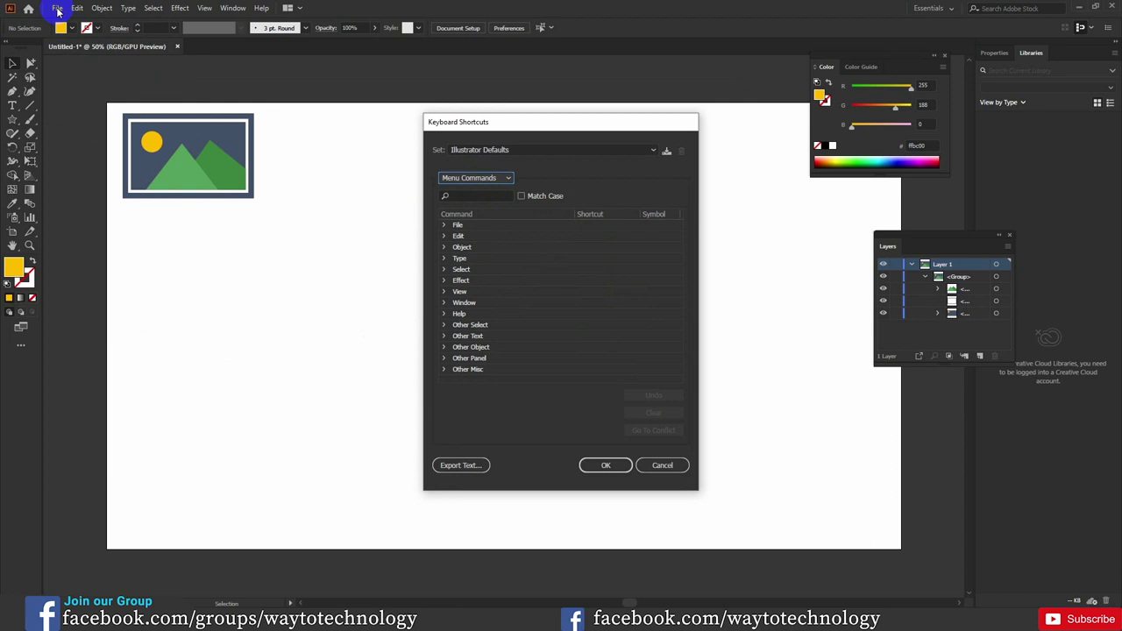
# Expand the File, Edit and Help groups to view their shortcuts, including New.
pyautogui.click(445, 226)
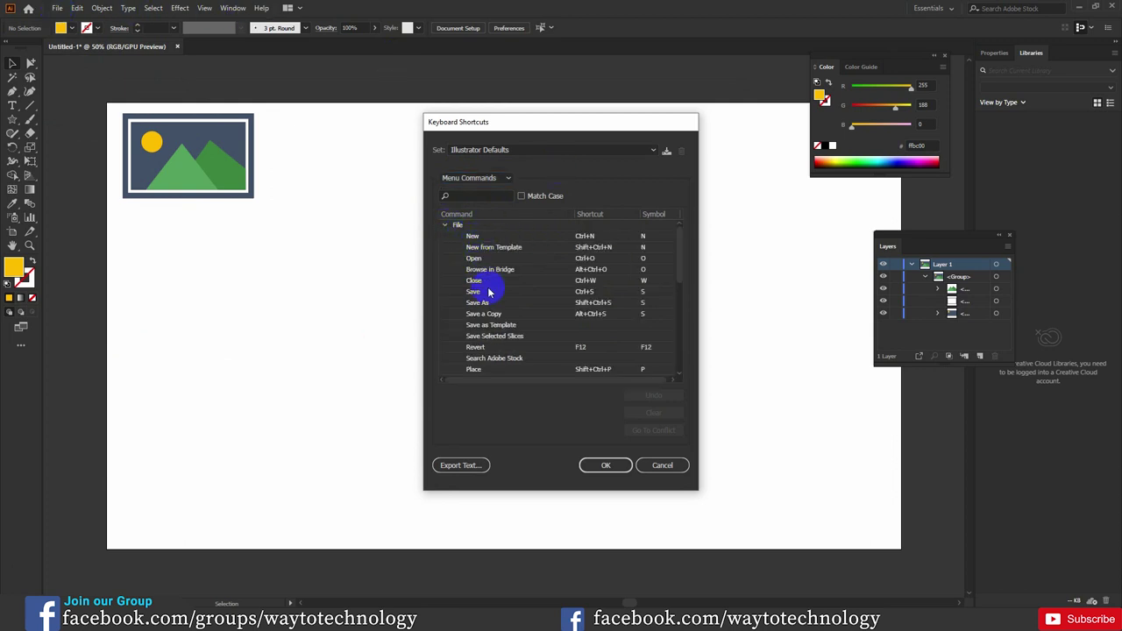
pyautogui.click(590, 237)
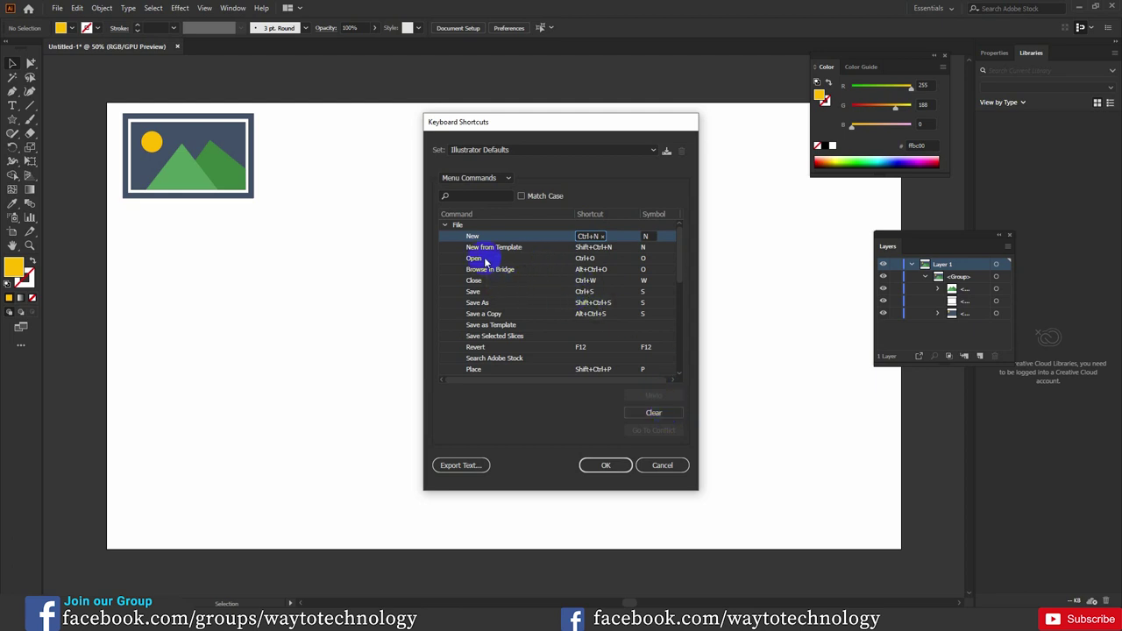
pyautogui.click(444, 225)
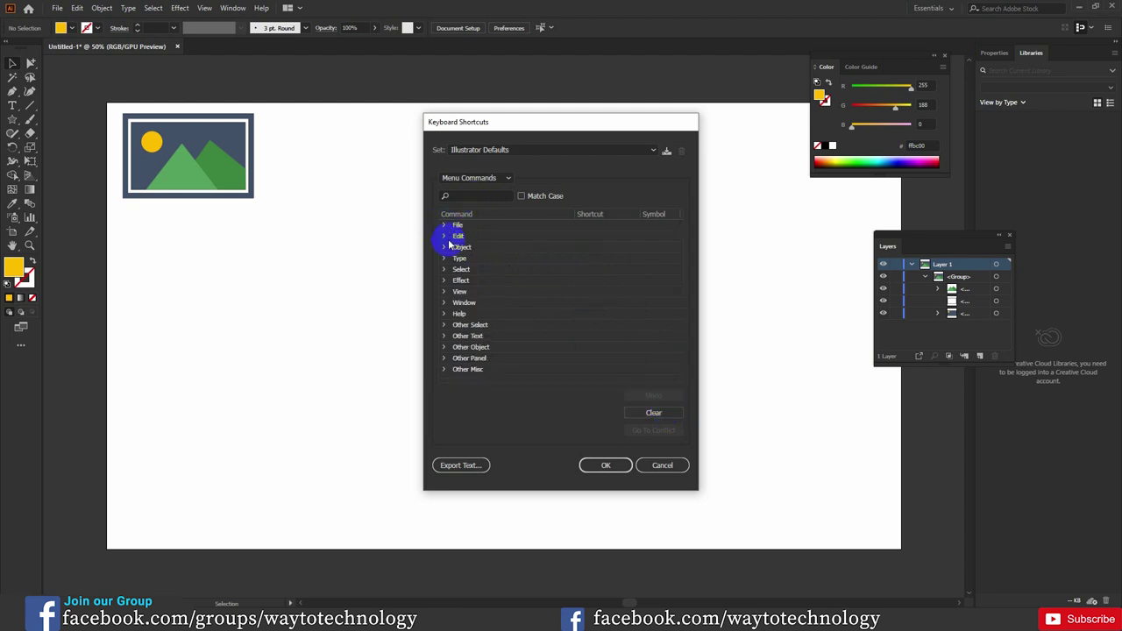
pyautogui.click(445, 237)
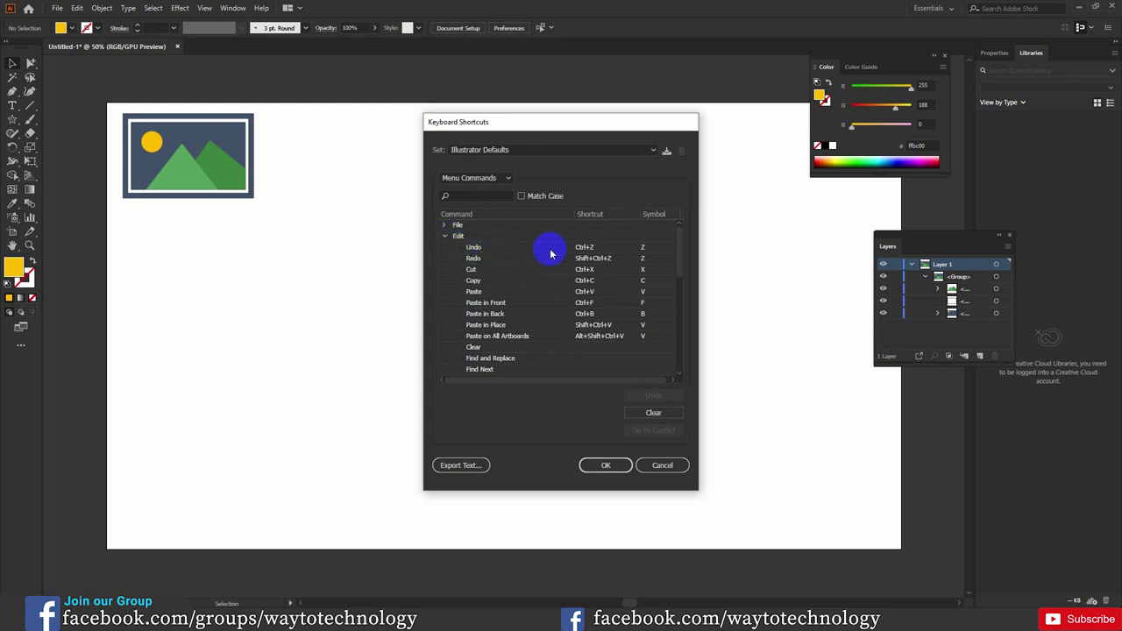
pyautogui.scroll(-2, 496, 312)
pyautogui.scroll(2, 496, 311)
pyautogui.click(446, 237)
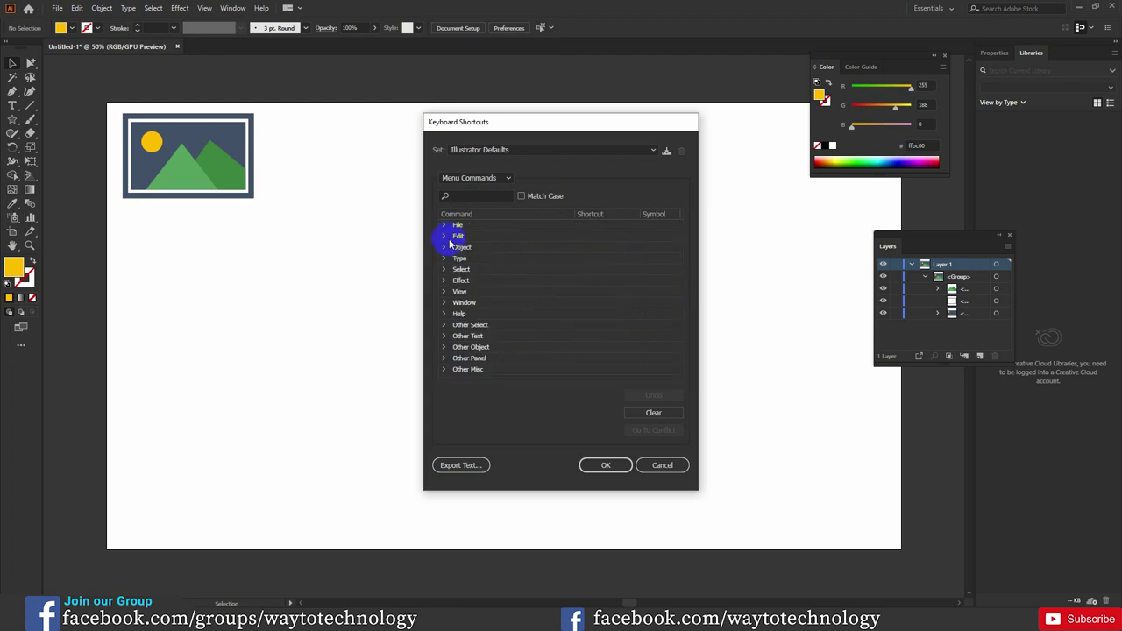
pyautogui.click(444, 314)
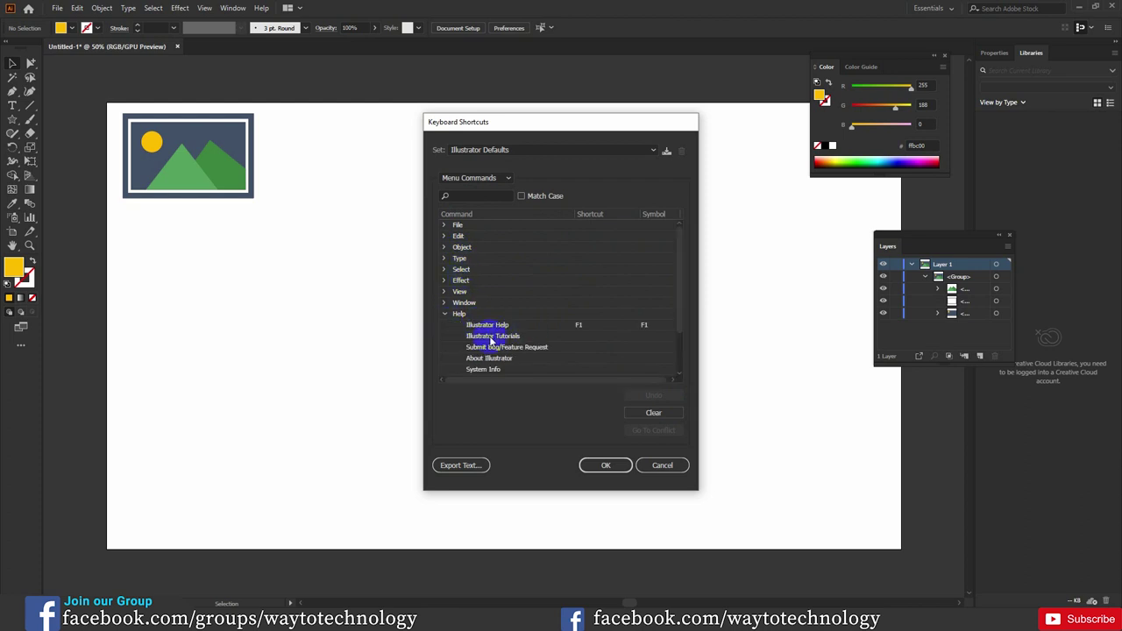
pyautogui.scroll(-2, 498, 331)
pyautogui.scroll(2, 498, 331)
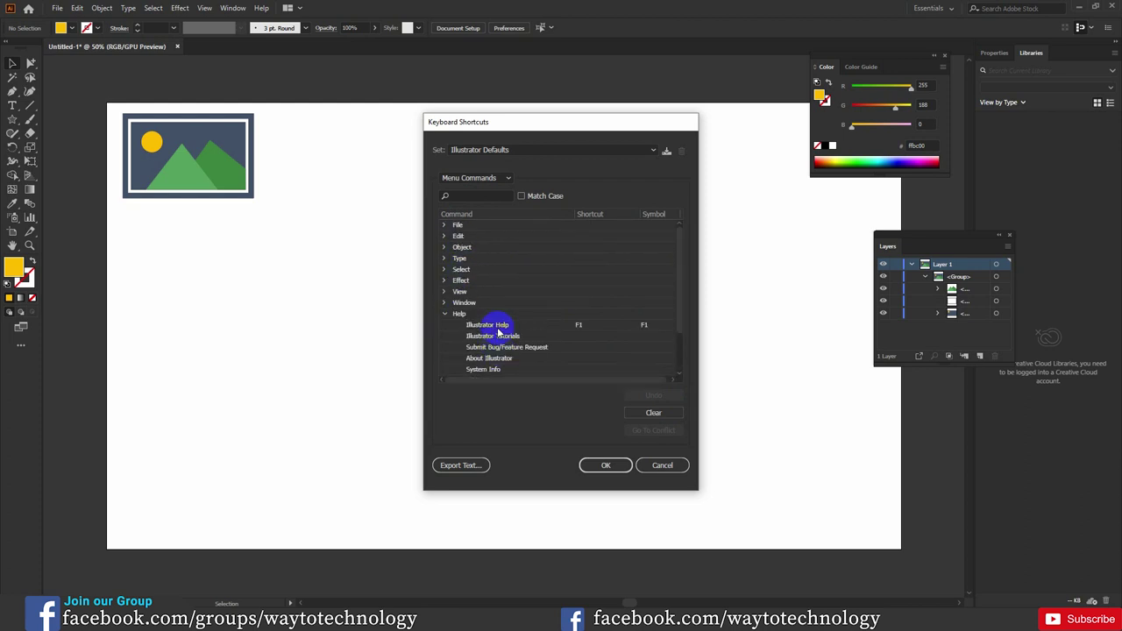
pyautogui.click(446, 315)
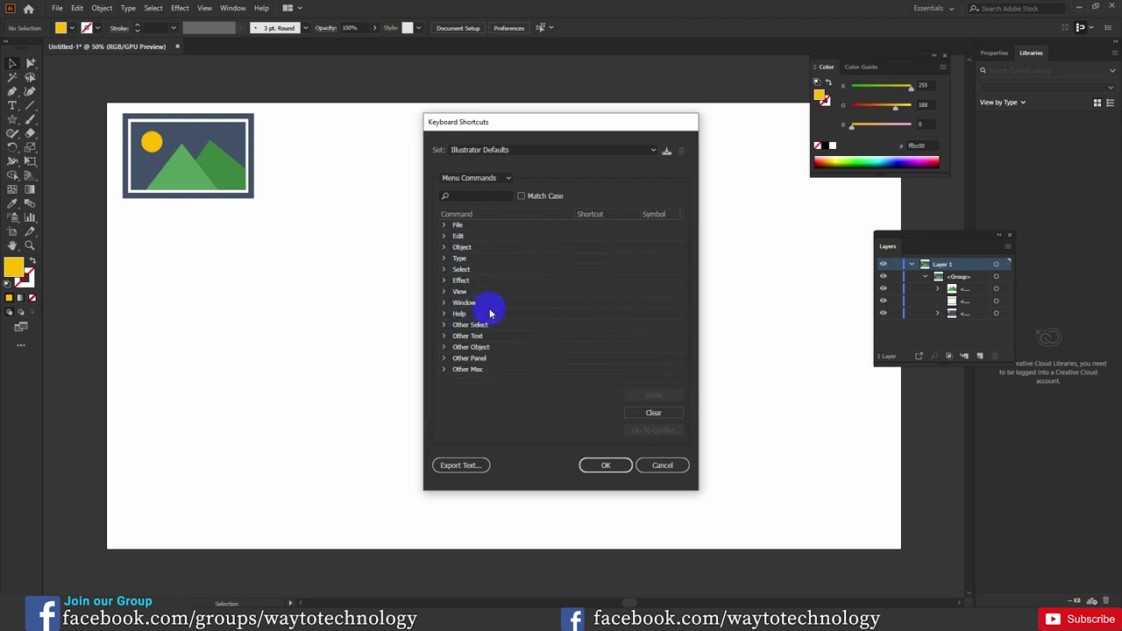
pyautogui.click(444, 225)
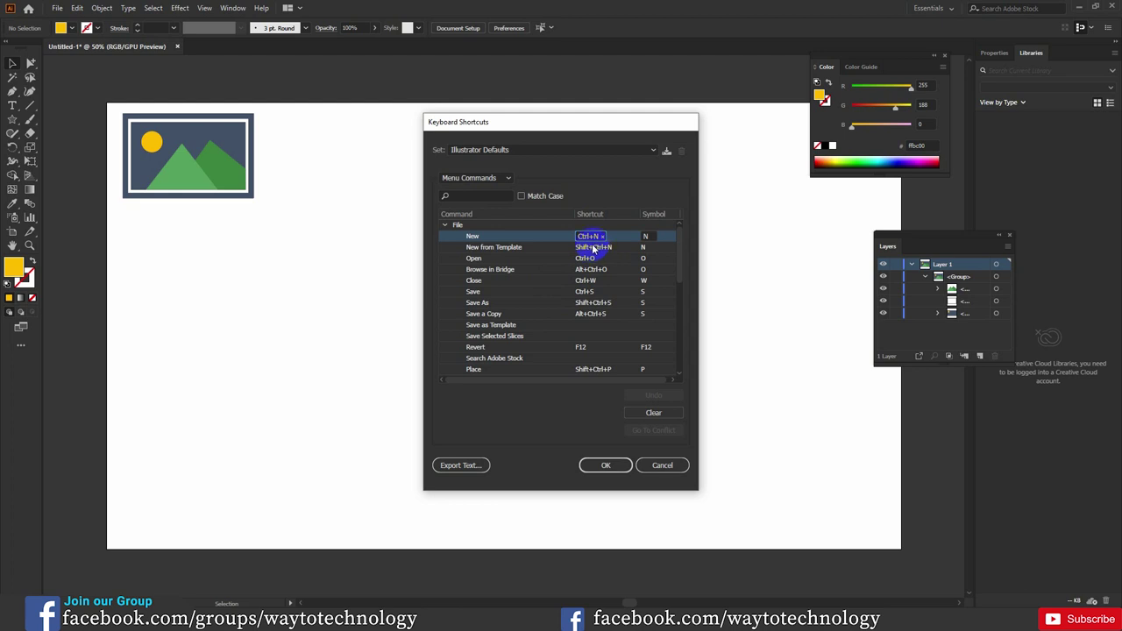
# Switch the list back to Tools and check the Selection tool's V shortcut.
pyautogui.click(491, 178)
pyautogui.click(514, 207)
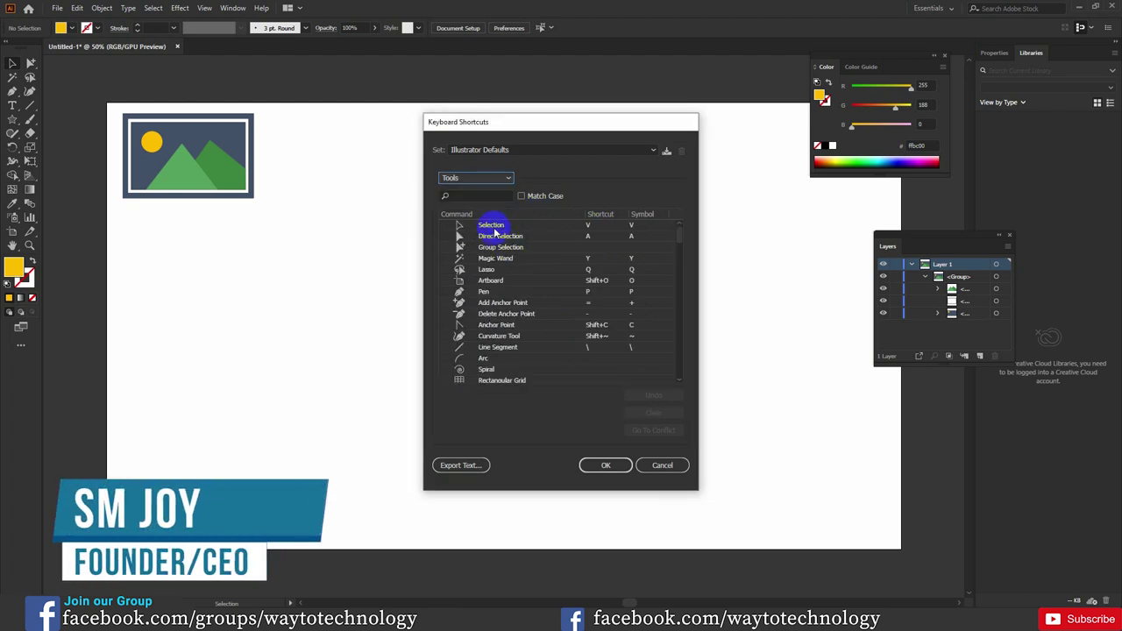
pyautogui.click(492, 226)
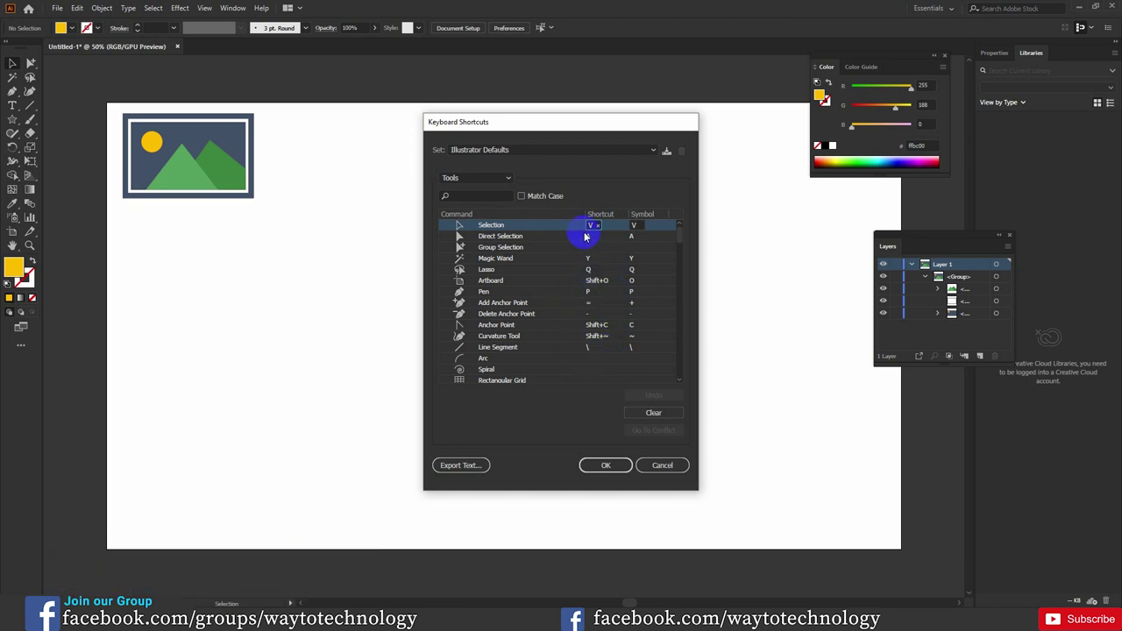
# Cancel the Keyboard Shortcuts dialog with Esc.
pyautogui.press('Escape')
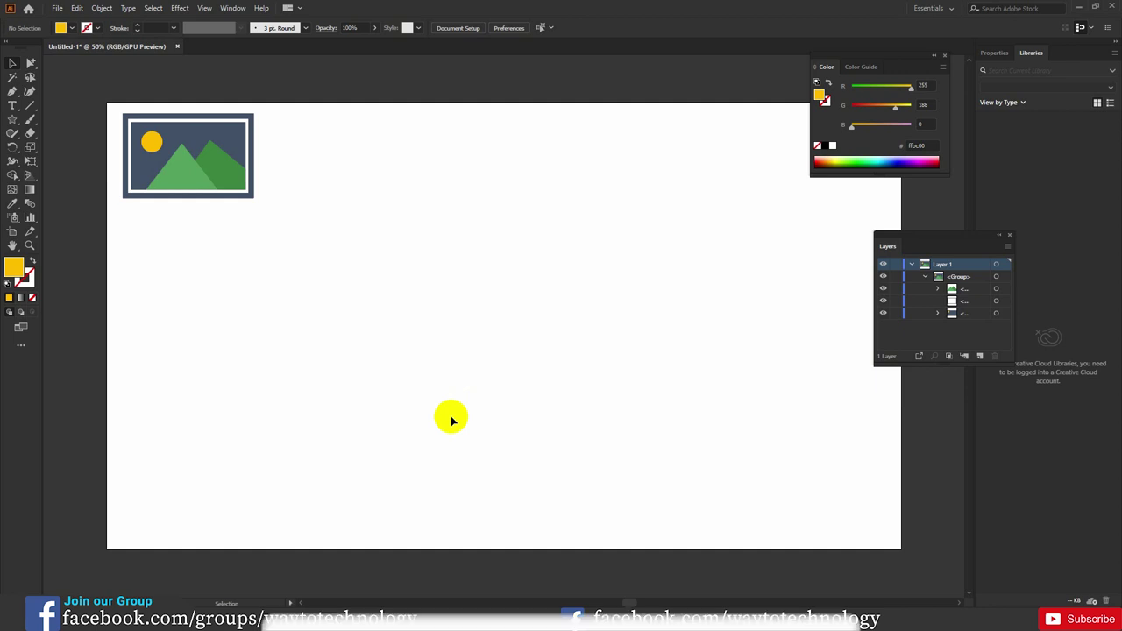